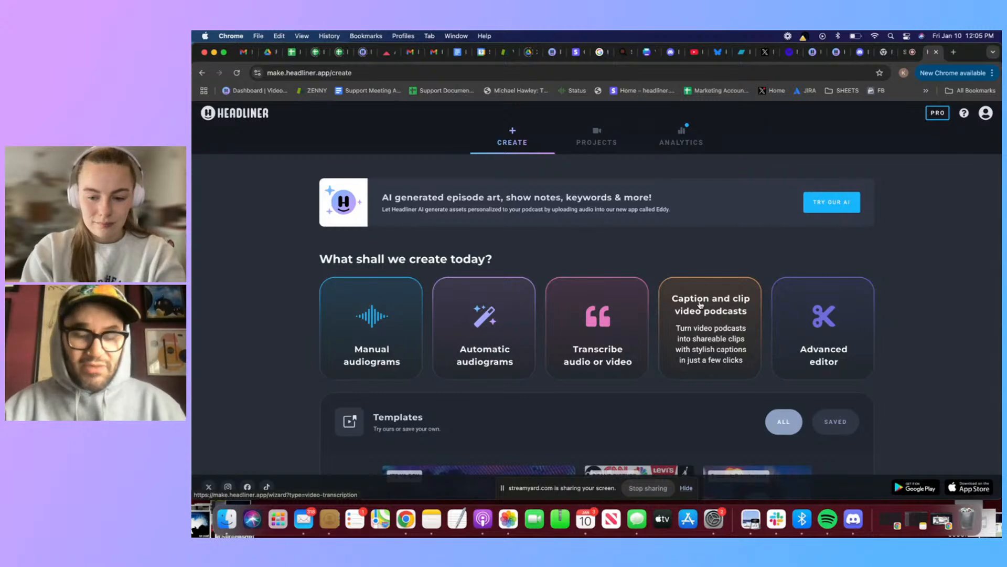
Start a caption-and-clip video podcast project and choose to get multiple captioned clips from an entire episode
click(673, 319)
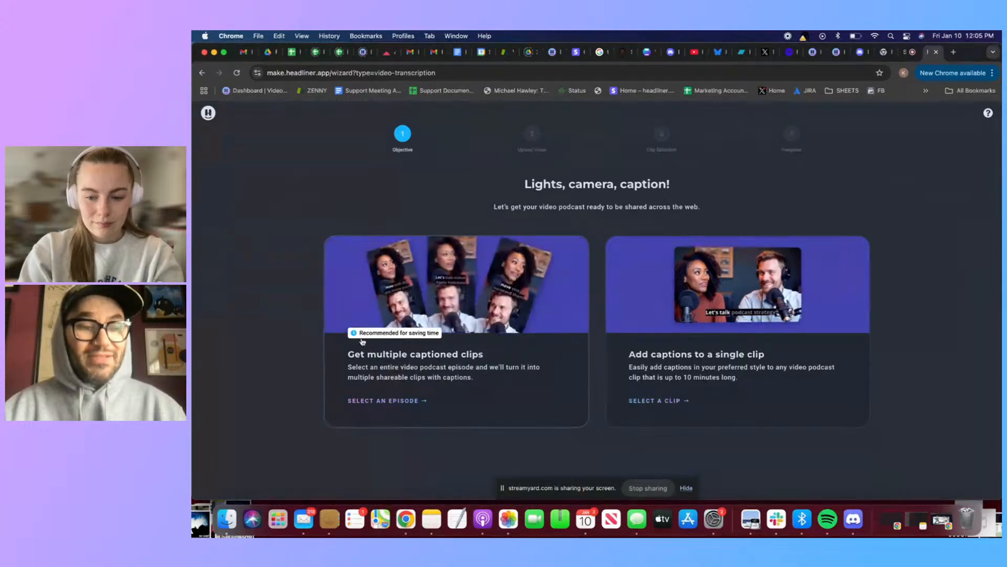
scroll(416, 340, up, 5)
scroll(416, 340, left, 2)
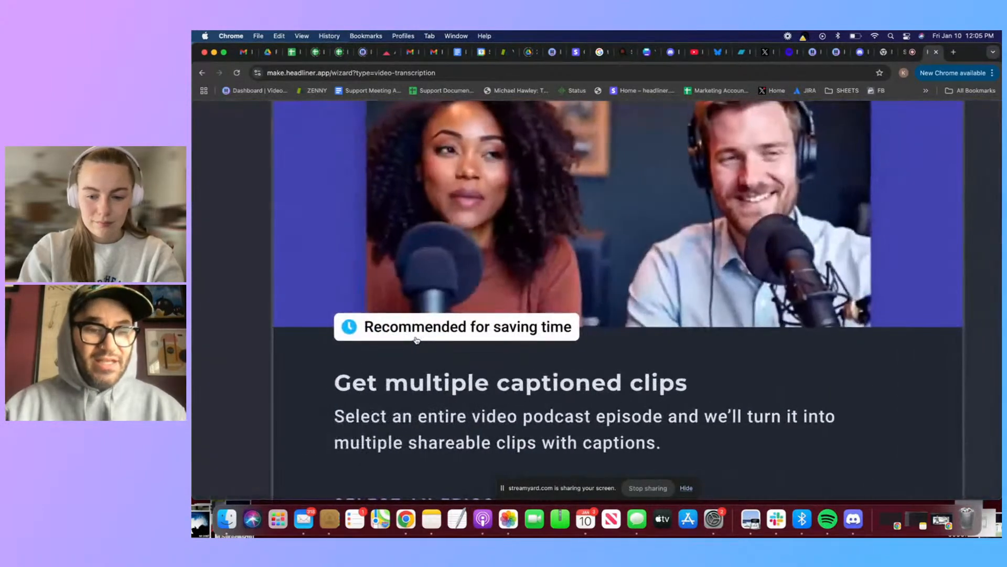
scroll(416, 340, up, 1)
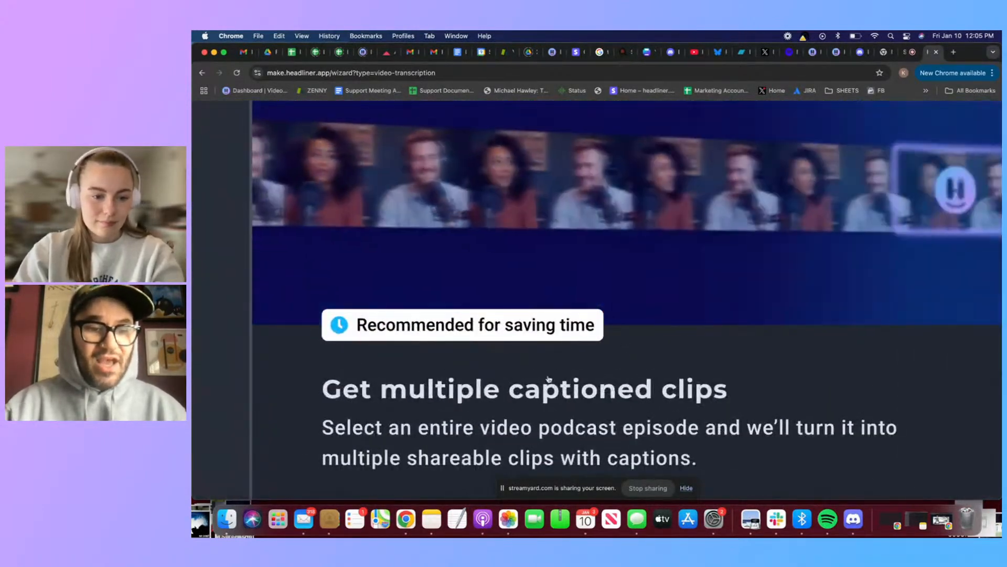
scroll(549, 379, down, 6)
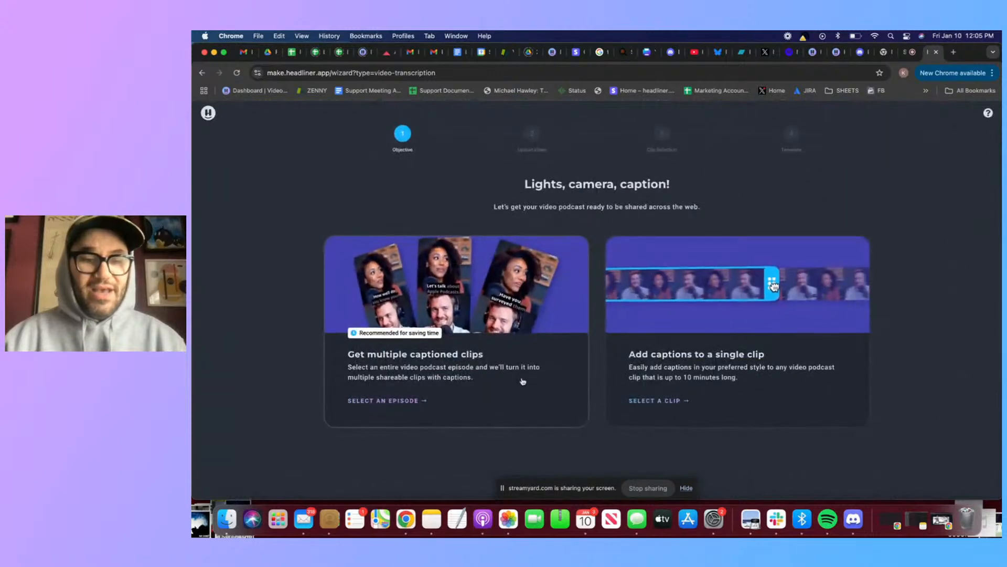
click(523, 382)
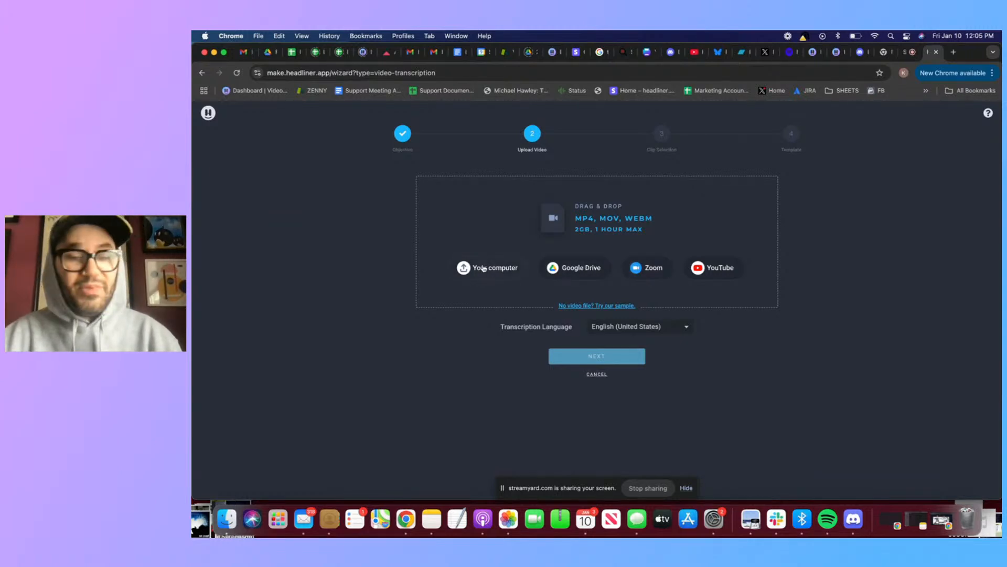
Choose YouTube as the video source and copy the "How to Easily Create Podcast Transcripts" video link from the Slack direct messages
click(723, 270)
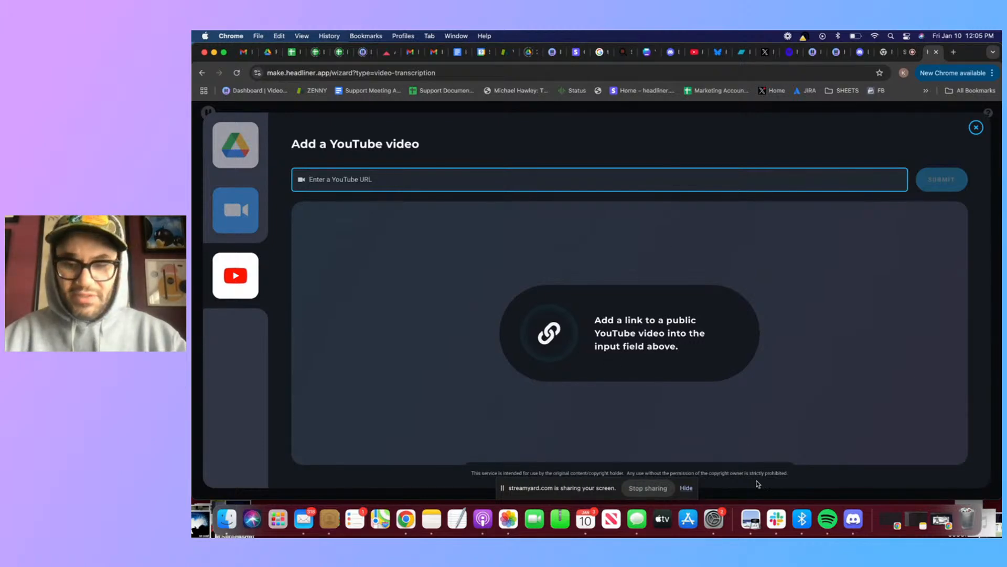
click(776, 520)
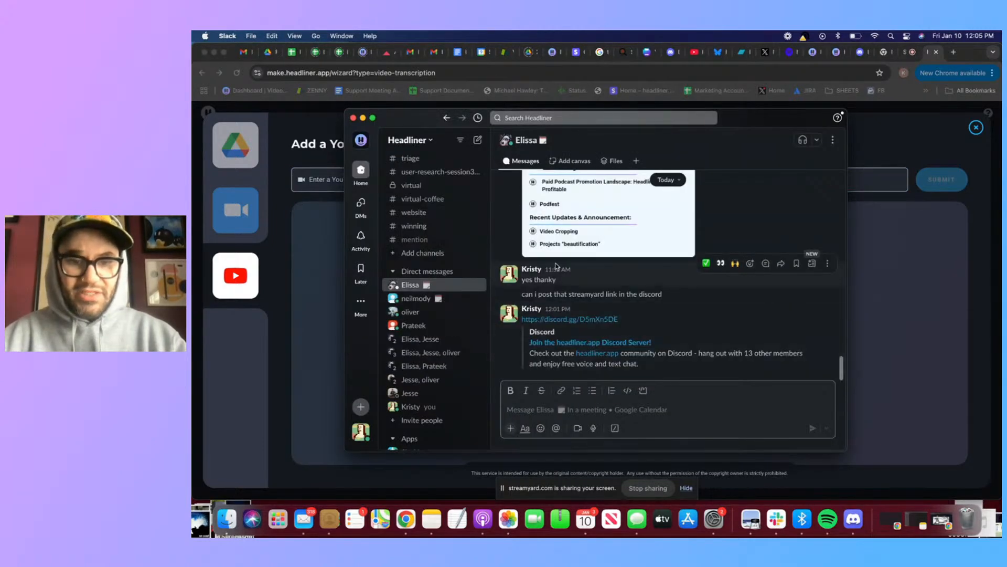
scroll(556, 266, up, 10)
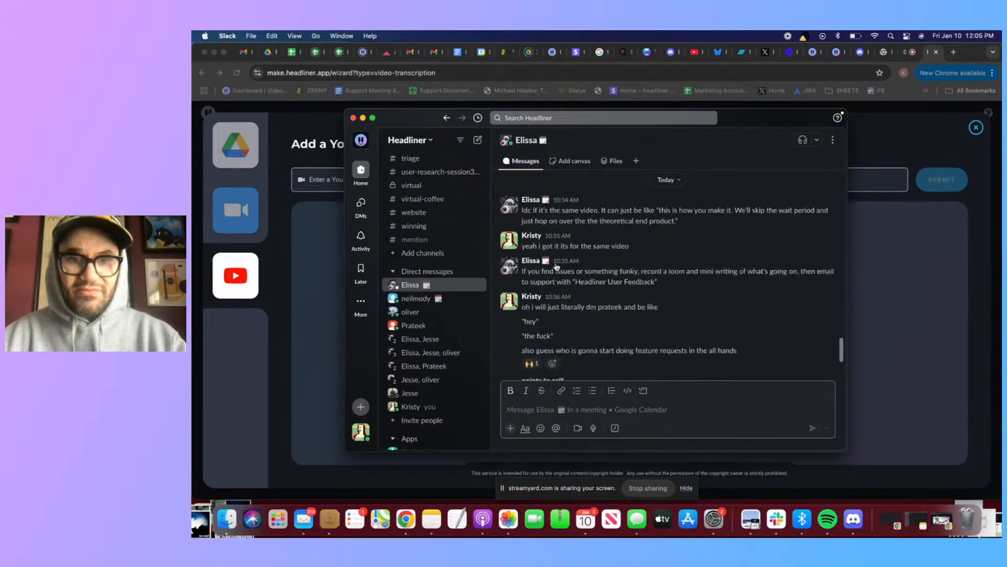
scroll(556, 265, up, 10)
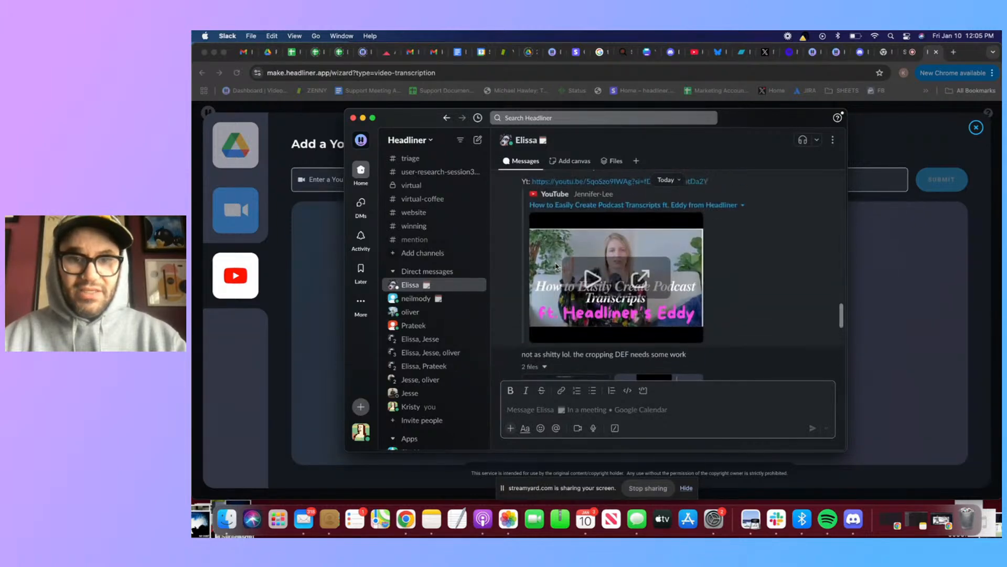
scroll(556, 266, up, 2)
right_click(571, 211)
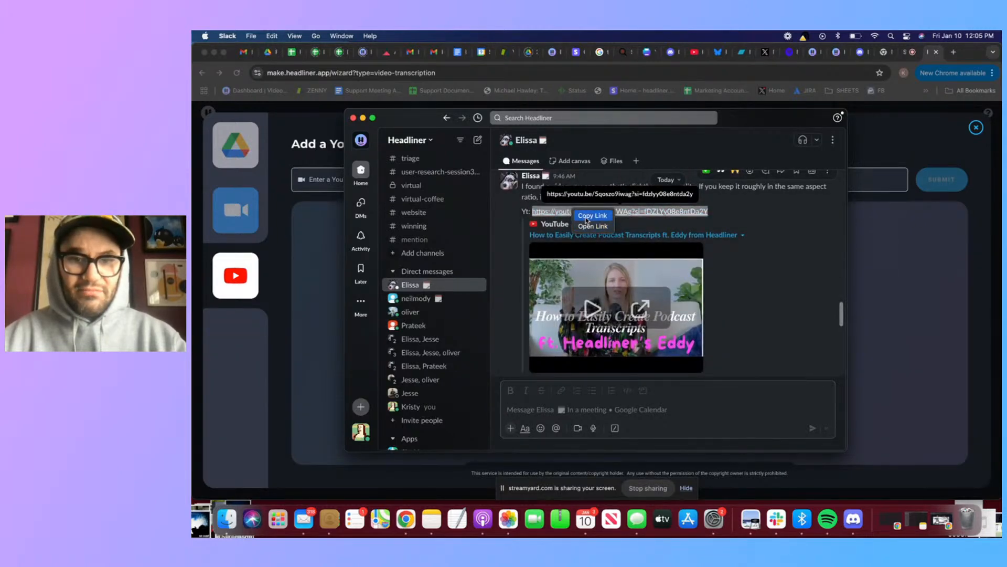
click(586, 215)
Submit the copied YouTube link as the episode video and continue with English (United States) as the transcription language
click(893, 207)
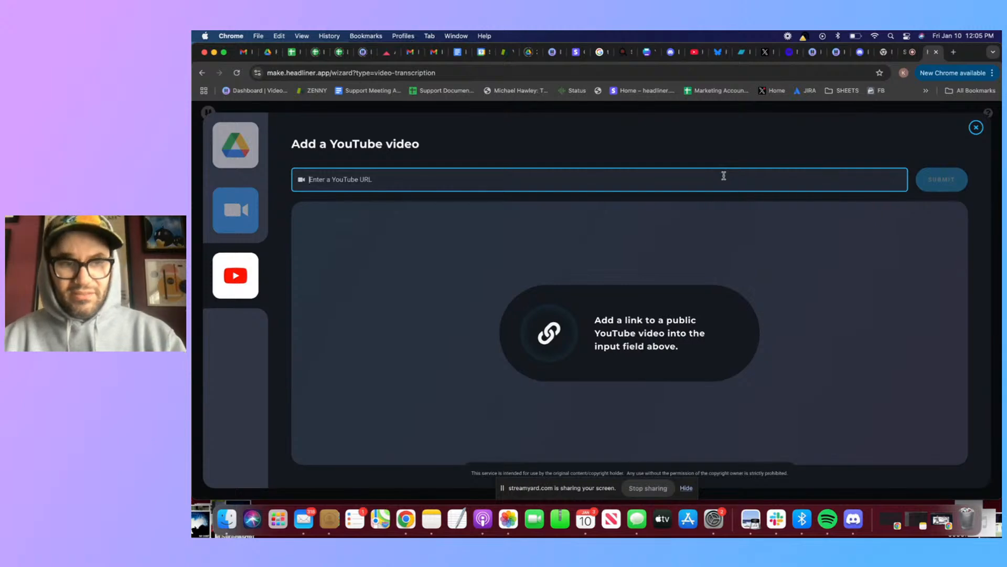
text(https://youtu.be/5qoSzo9IWAg?si=fDZLYy08e8ntDa2Y)
key(Return)
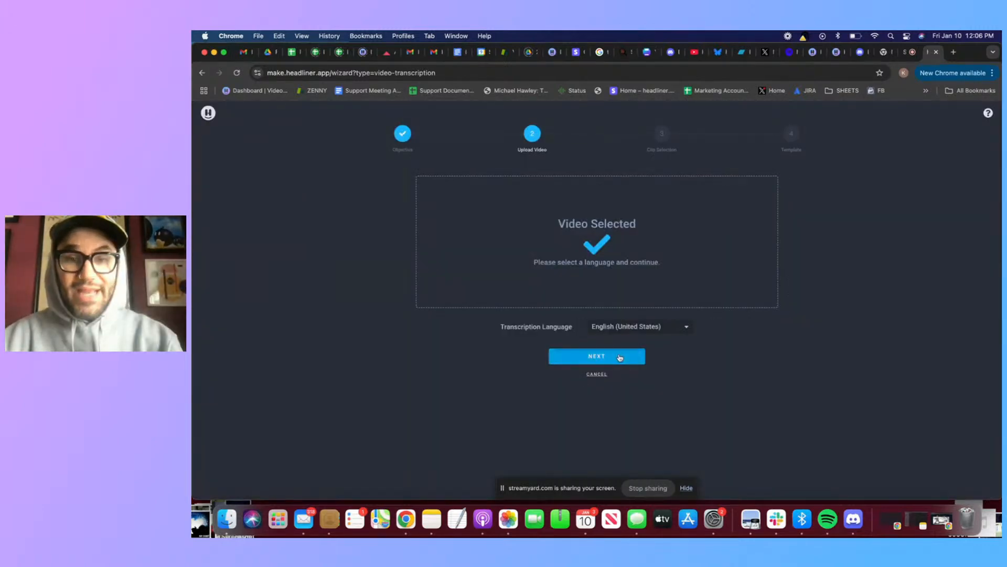
click(620, 357)
Set the clips' destination to Instagram with Instagram Post as the video type
scroll(469, 292, down, 2)
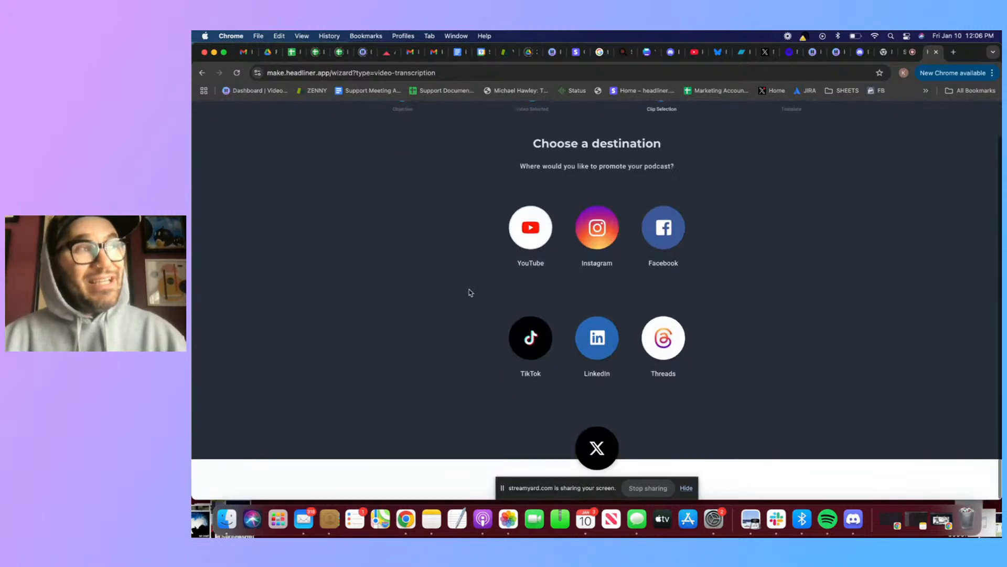
scroll(469, 292, up, 2)
click(597, 272)
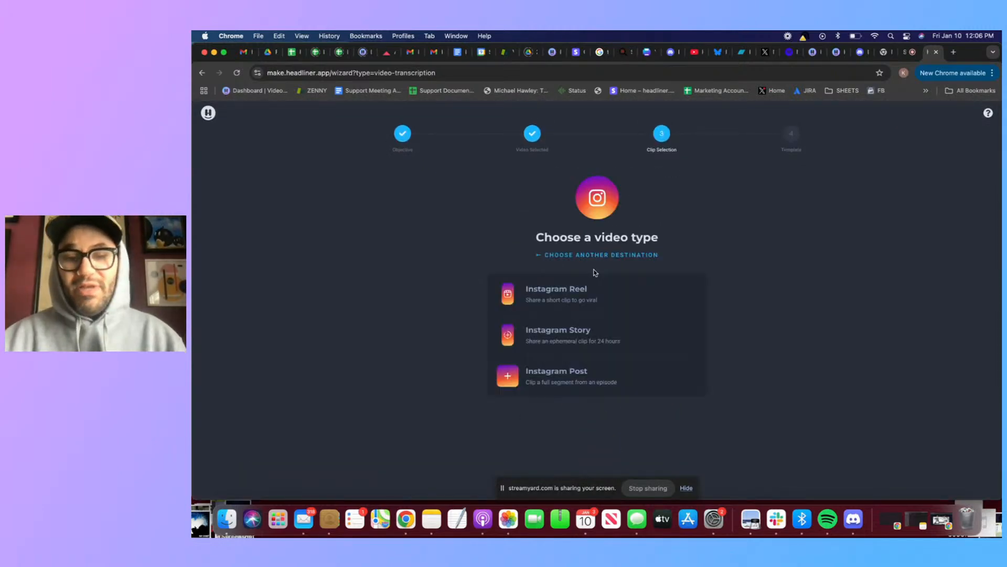
click(551, 383)
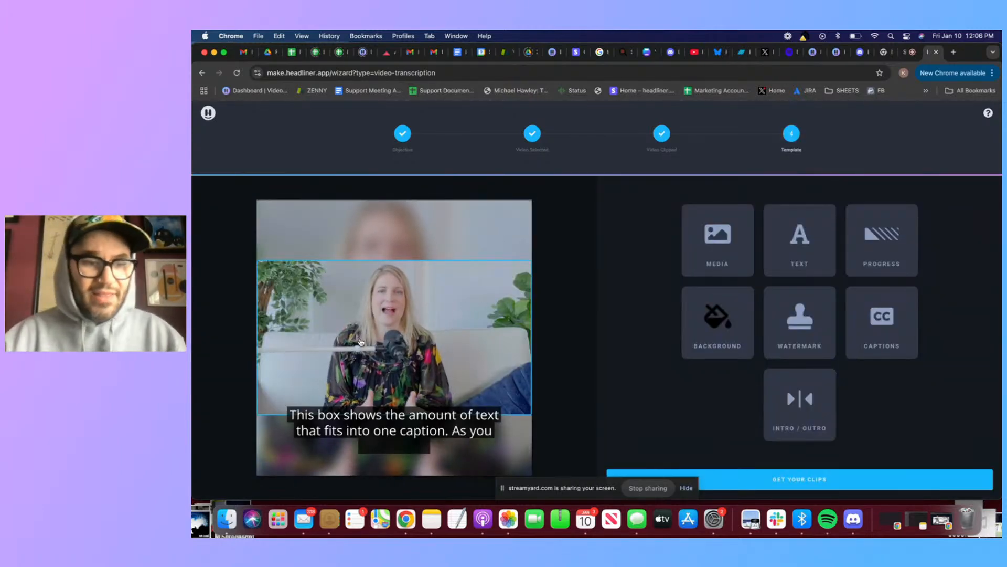
Inspect the captioned template preview and start generating the clips with the template as it is
scroll(361, 342, up, 5)
scroll(361, 343, left, 2)
scroll(361, 343, down, 1)
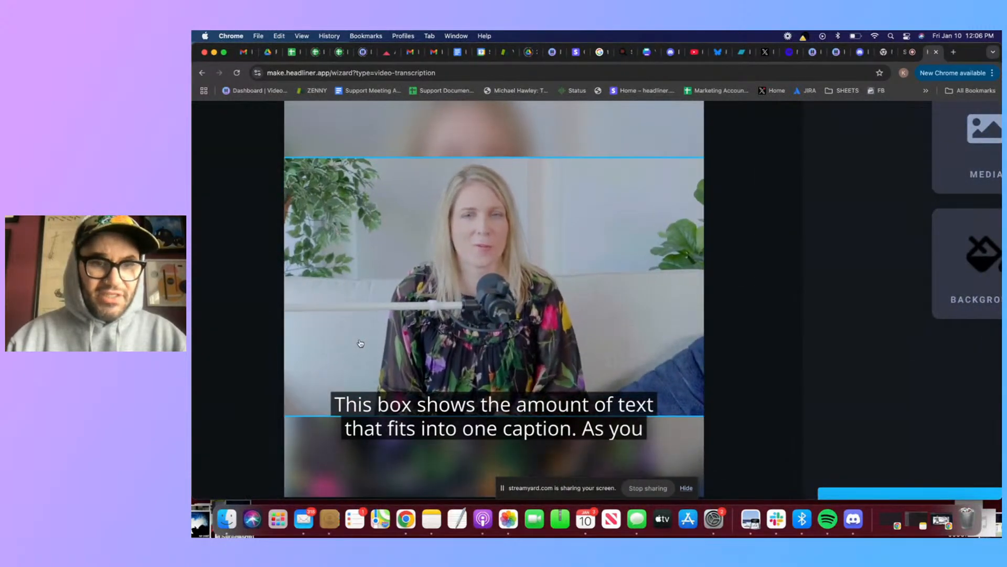
scroll(361, 342, down, 5)
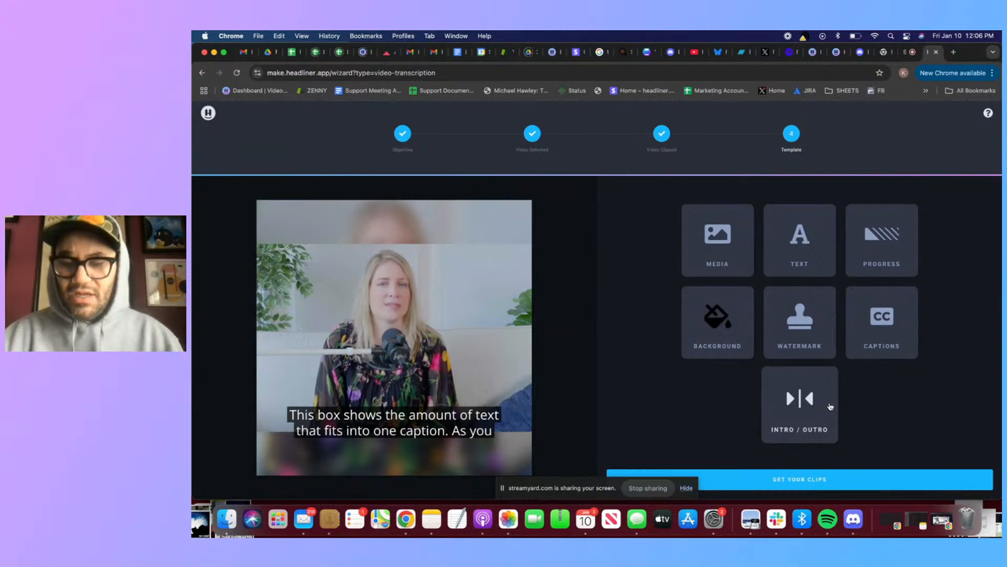
click(817, 481)
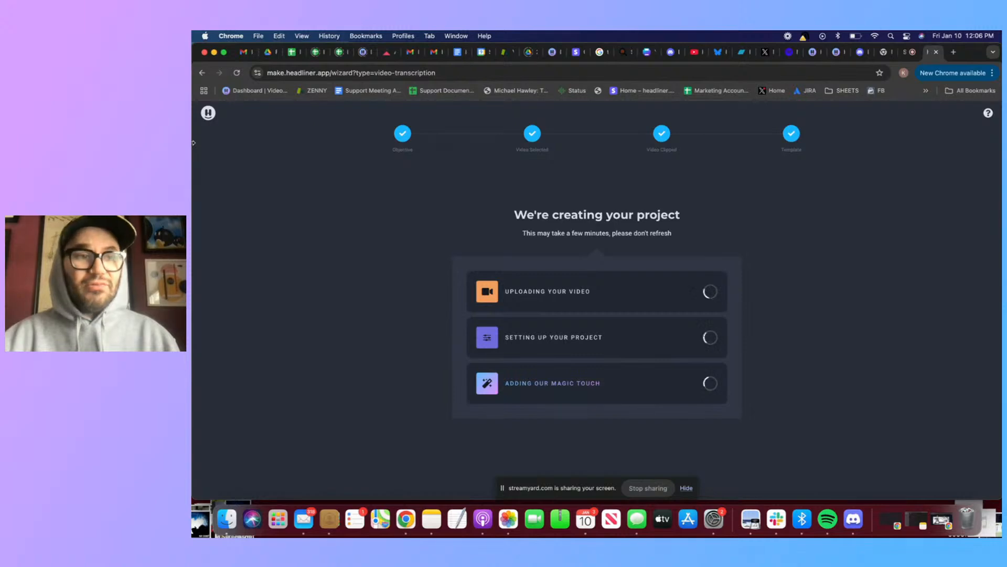
Abandon the project being created and open the existing clips from "How to Easily Create Podcast Transcripts ft. Eddy from Headliner"
click(208, 114)
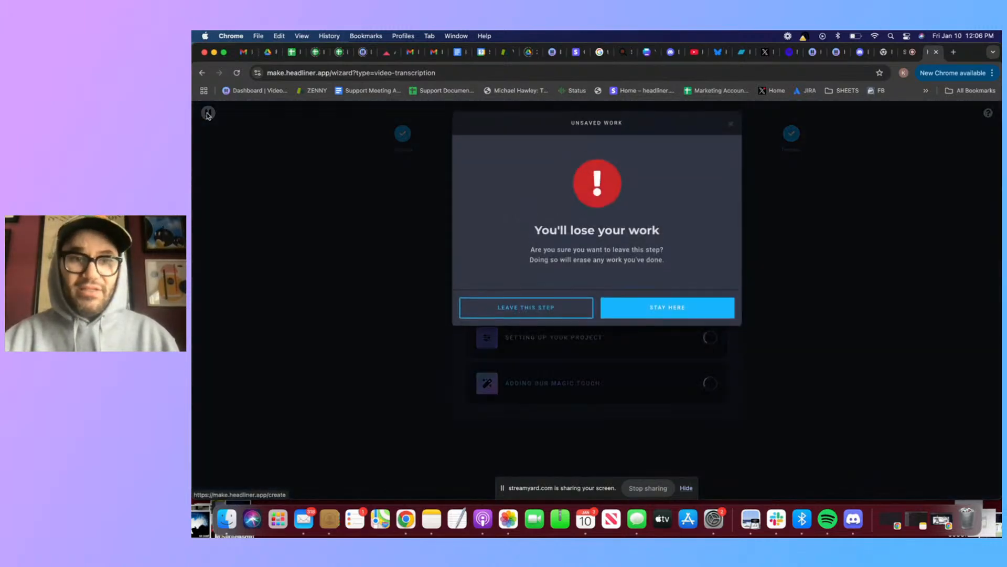
click(547, 312)
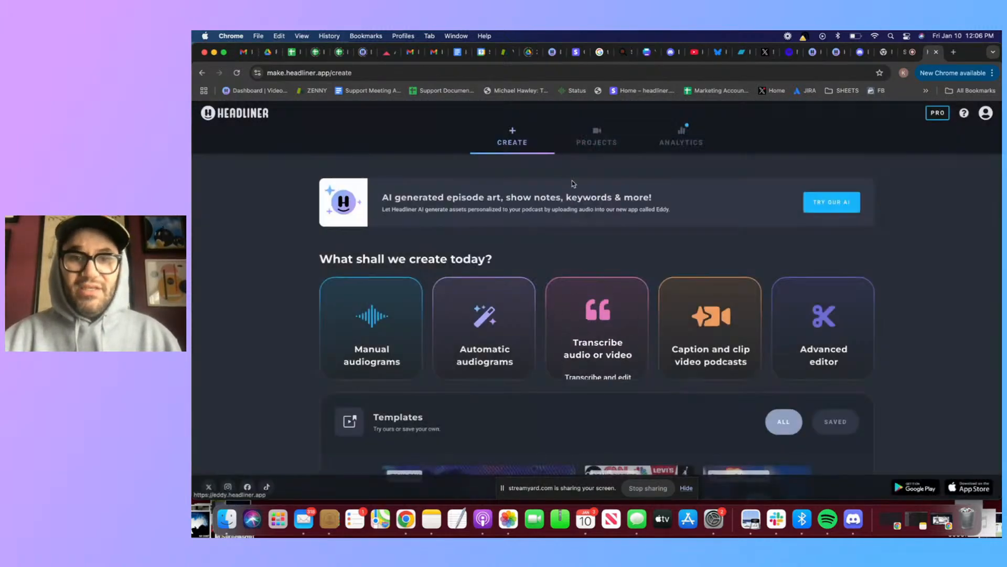
click(604, 142)
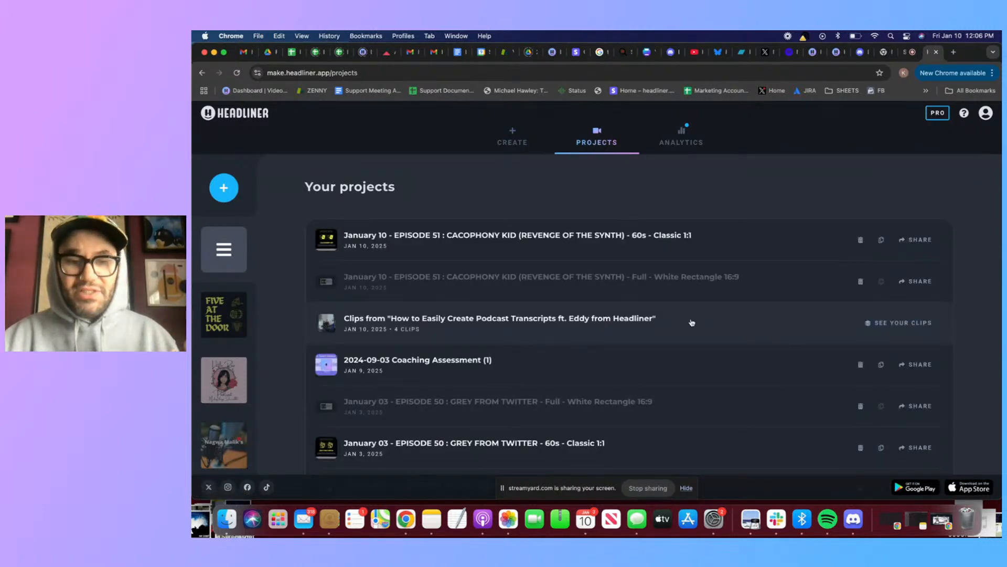
click(690, 325)
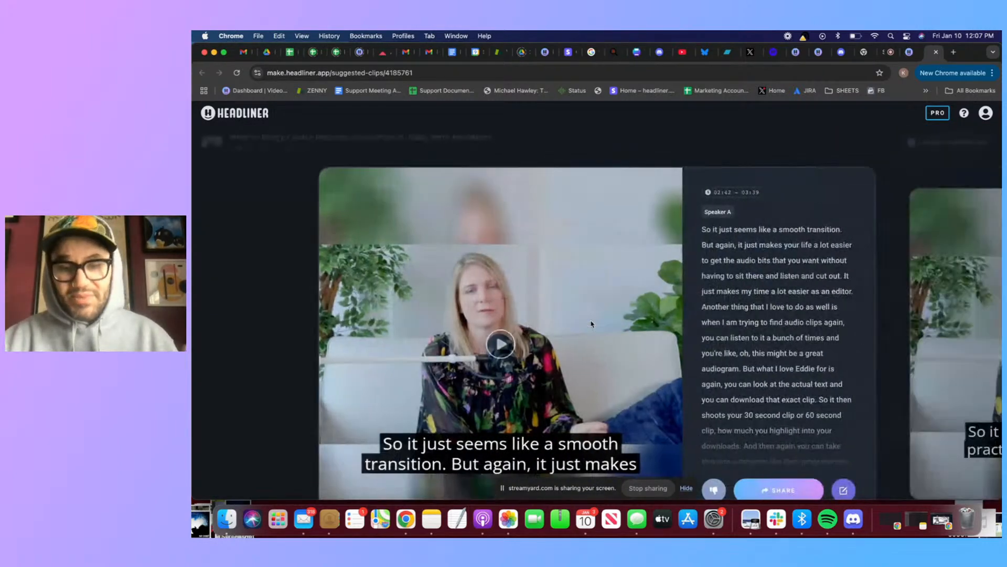
Browse to the suggested clip spanning 03:39 to 04:37 and open it in the Advanced Editor
scroll(598, 310, down, 2)
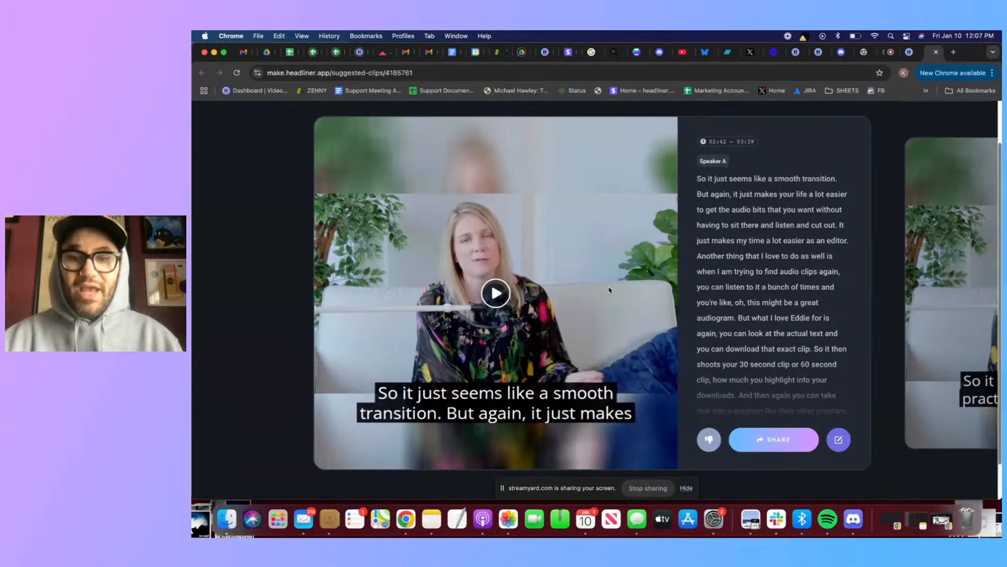
click(913, 270)
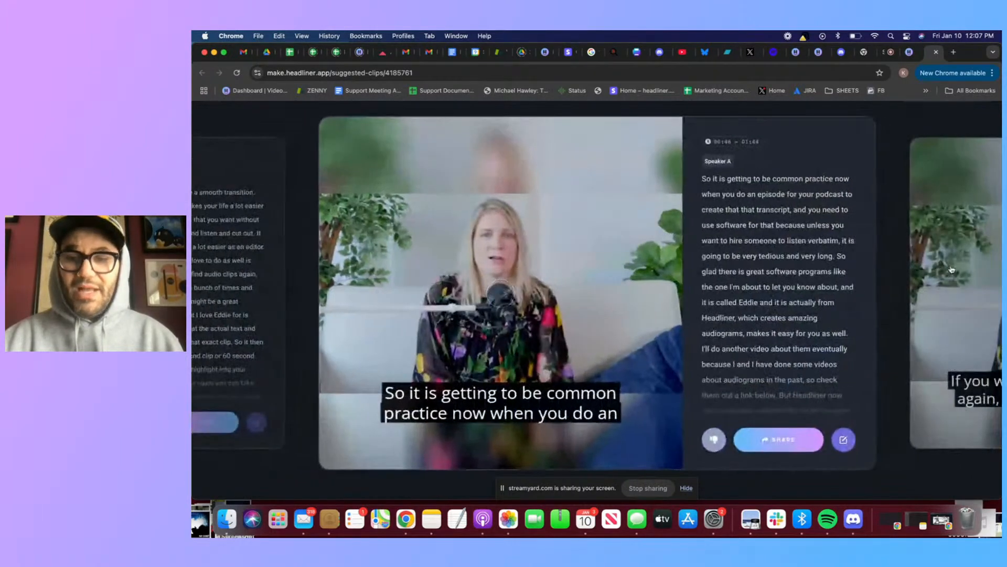
click(951, 269)
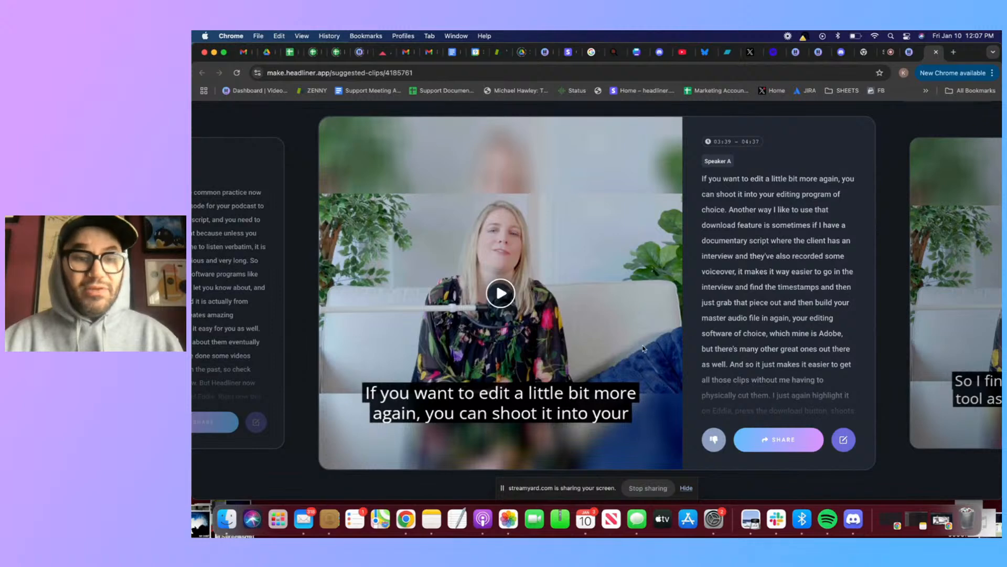
click(846, 442)
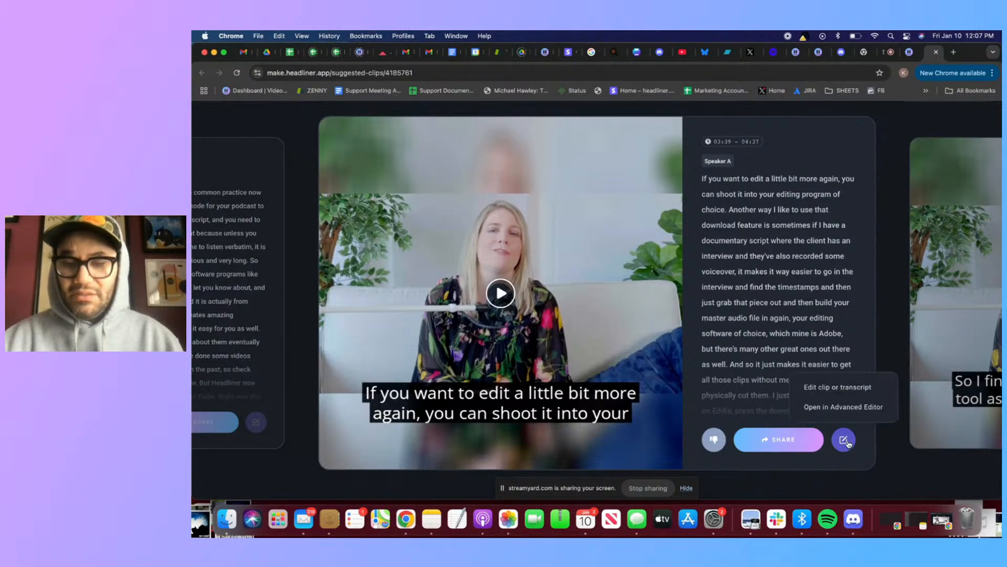
click(841, 407)
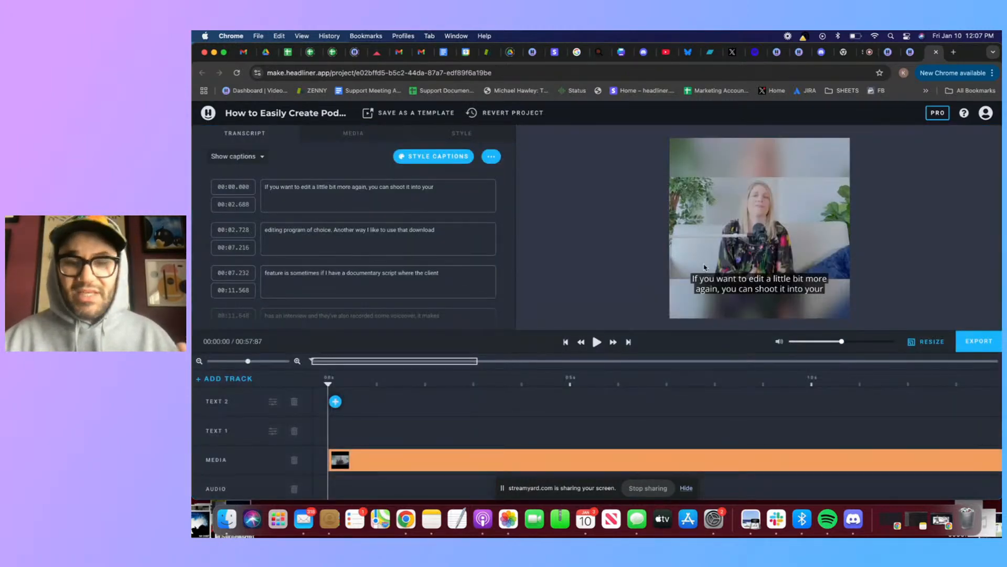
View the project's aspect-ratio resize options and close them without making a copy
click(927, 345)
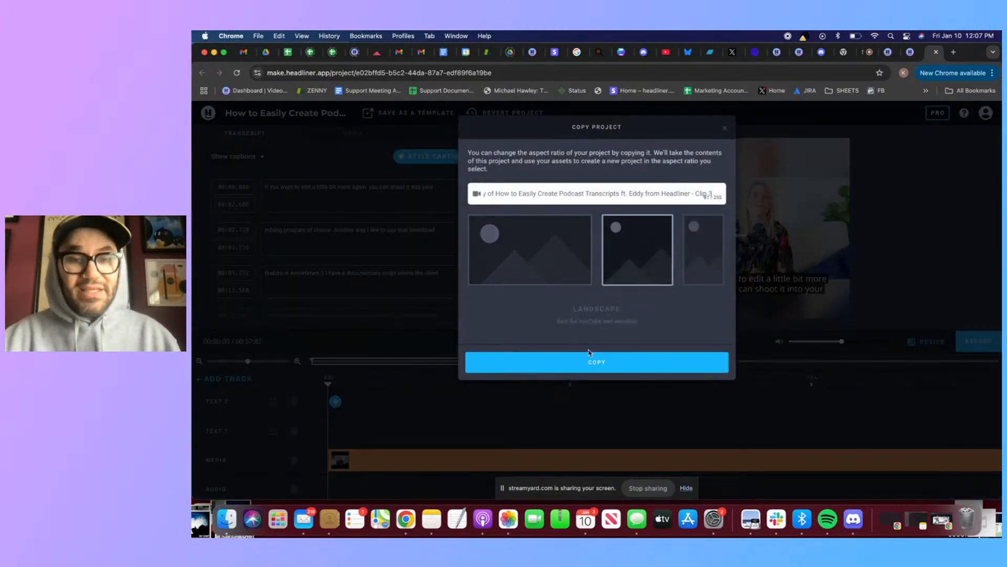
click(730, 126)
click(724, 129)
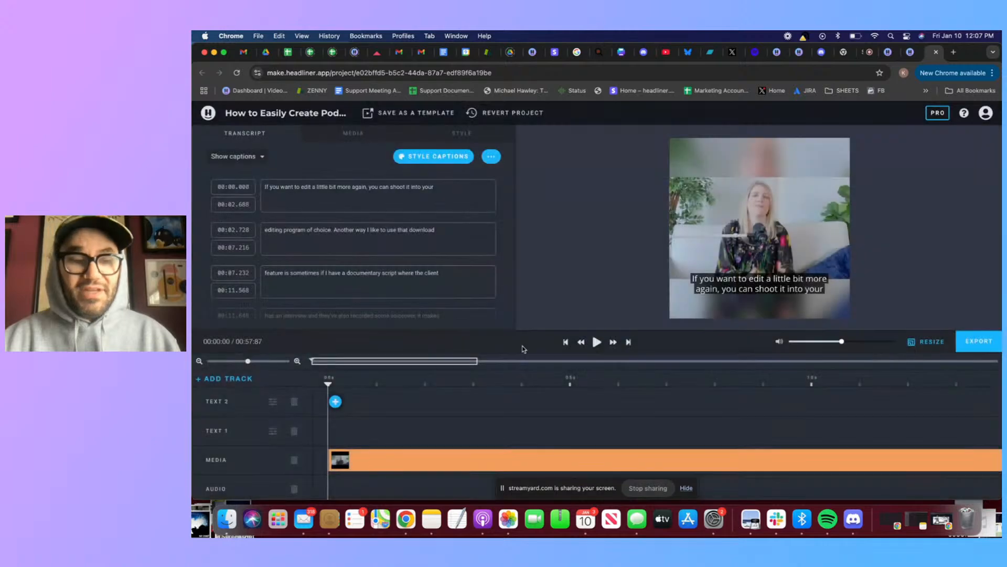
Start cropping the video on the media track, tightening the crop frame around the seated speaker's face and torso
click(440, 467)
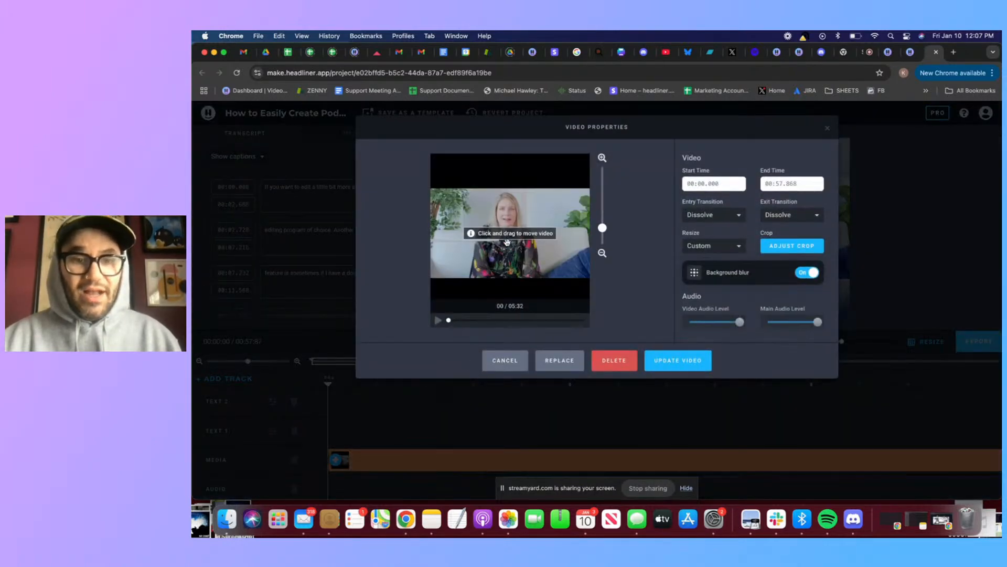
drag(507, 242, 512, 238)
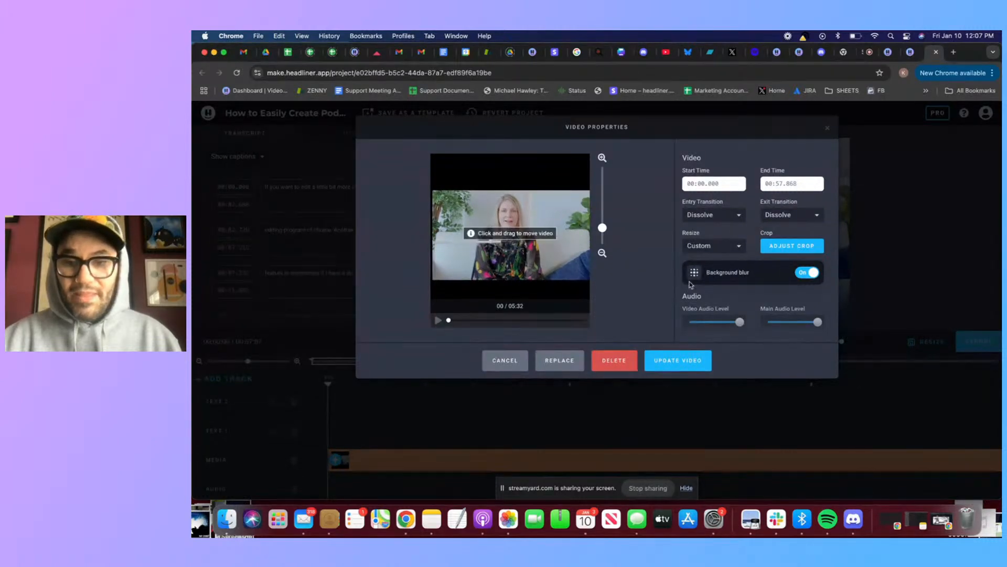
click(795, 246)
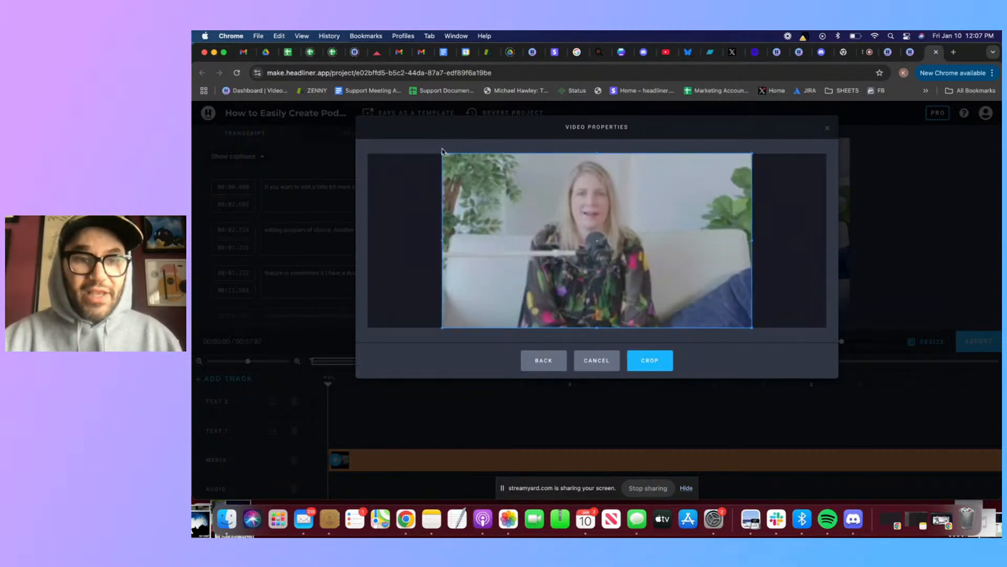
drag(443, 157, 503, 179)
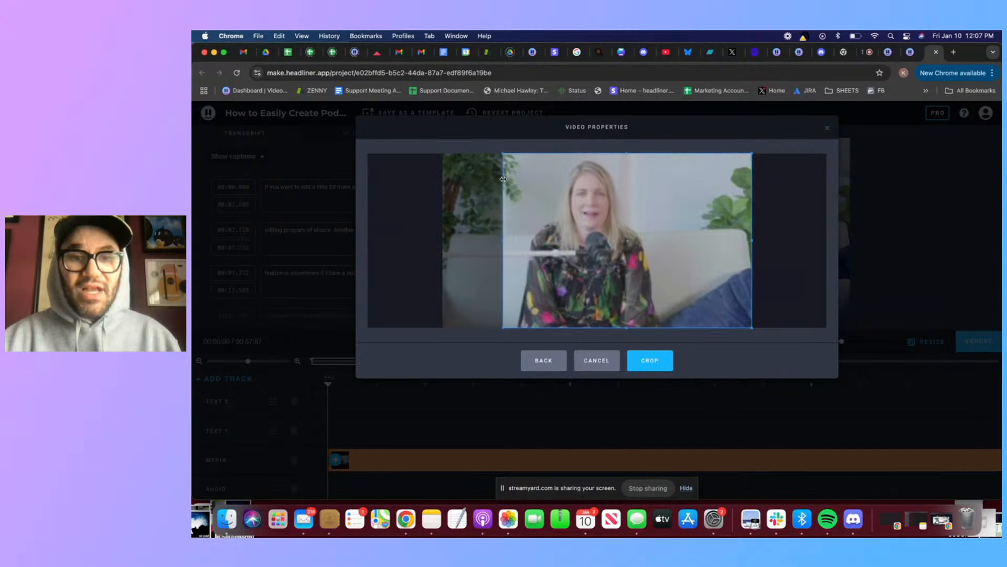
drag(633, 153, 631, 193)
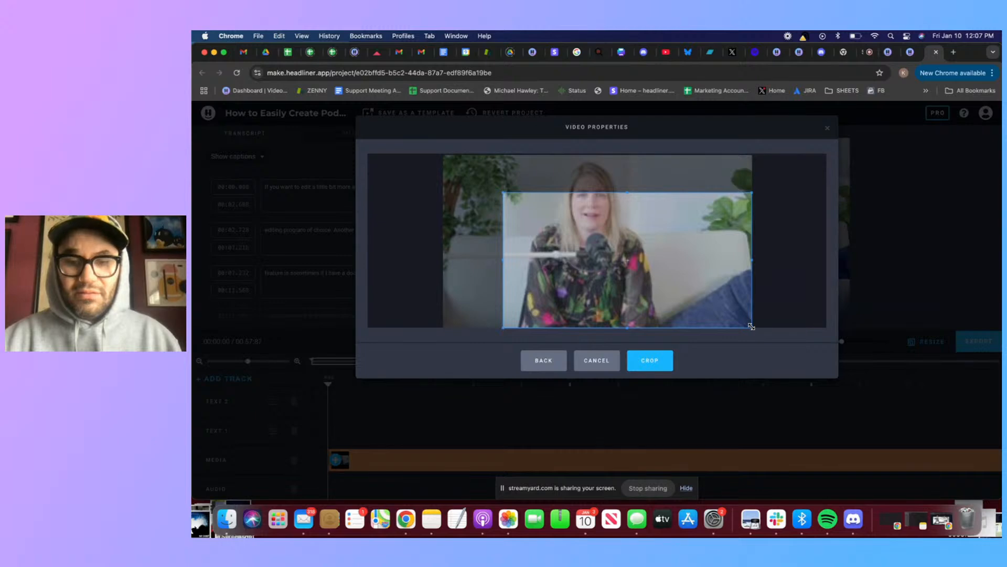
drag(751, 326, 677, 305)
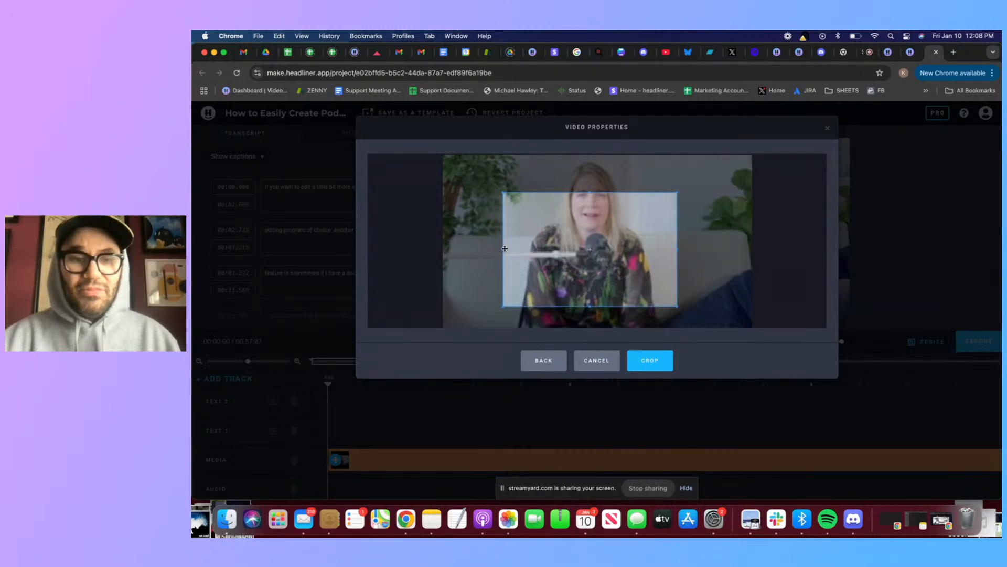
Extend the crop frame to include the speaker's whole head and more of both sides, and update the video with this crop
drag(505, 248, 476, 247)
drag(577, 192, 577, 160)
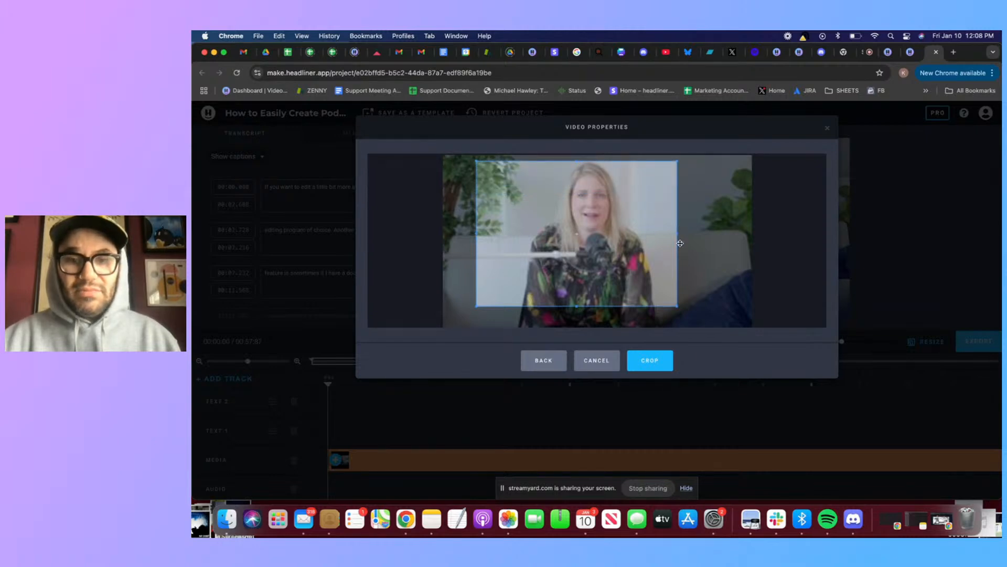
drag(678, 238, 710, 234)
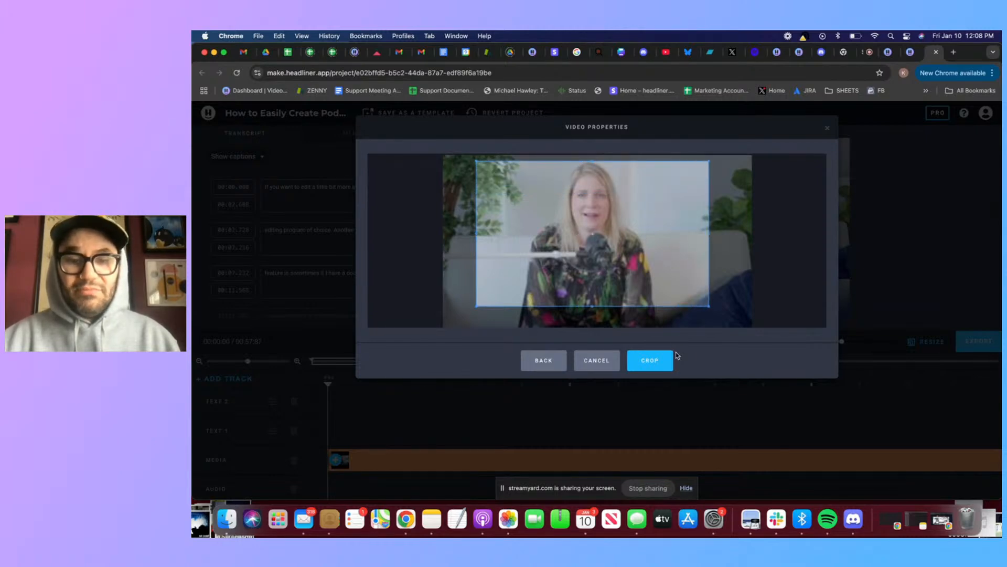
click(655, 361)
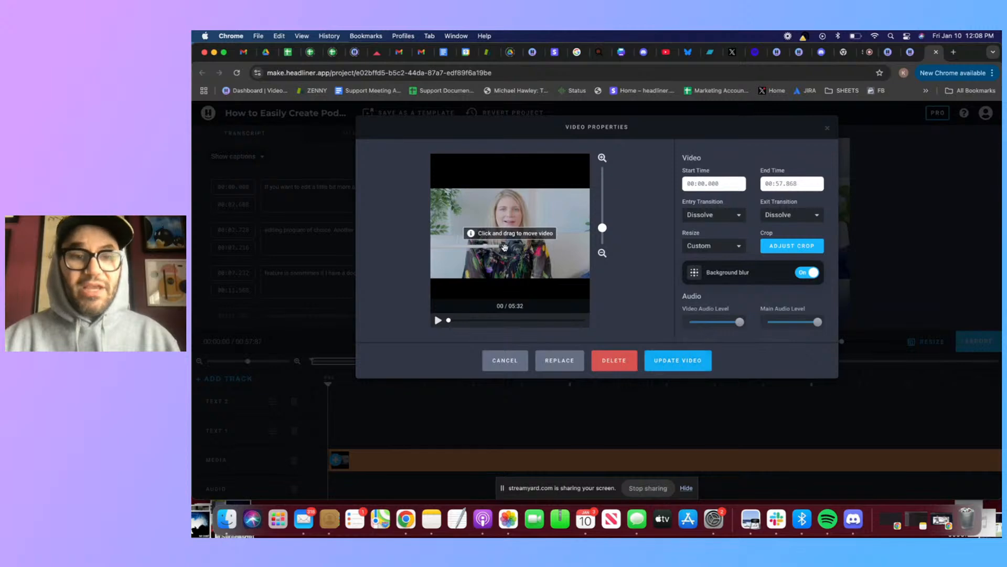
click(662, 358)
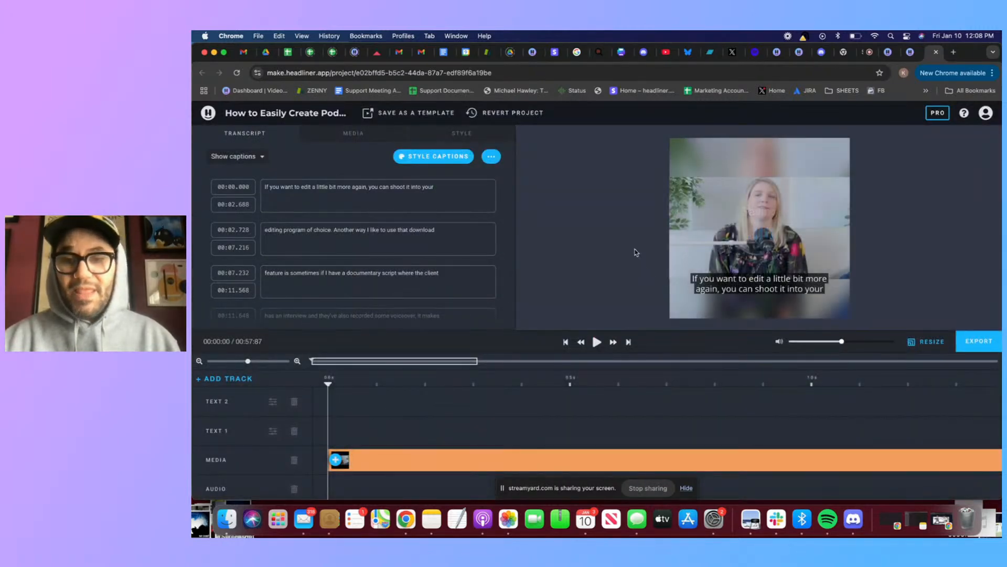
scroll(744, 243, up, 2)
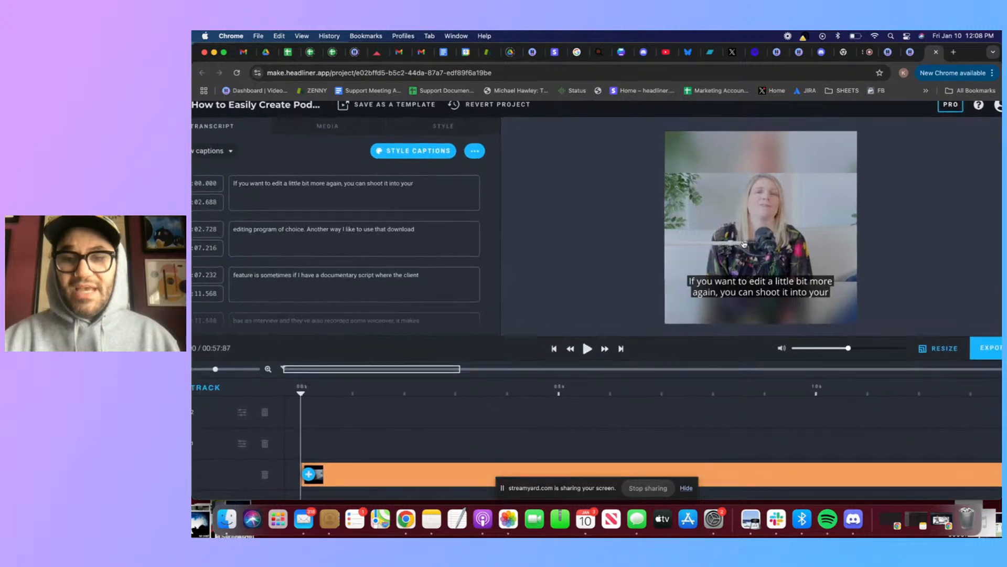
scroll(744, 243, down, 2)
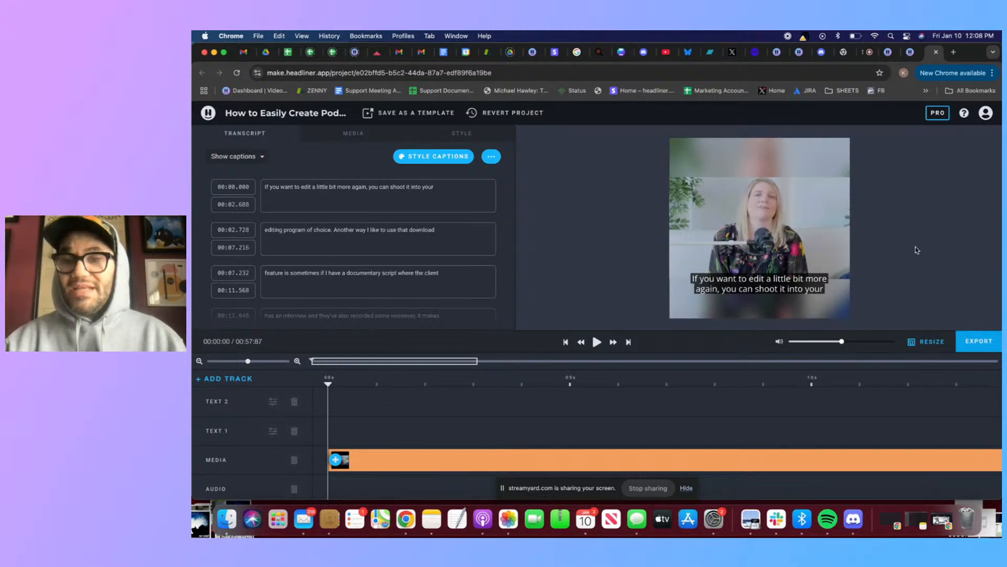
Leave the editor and the suggested clips page to return to the projects list
click(210, 114)
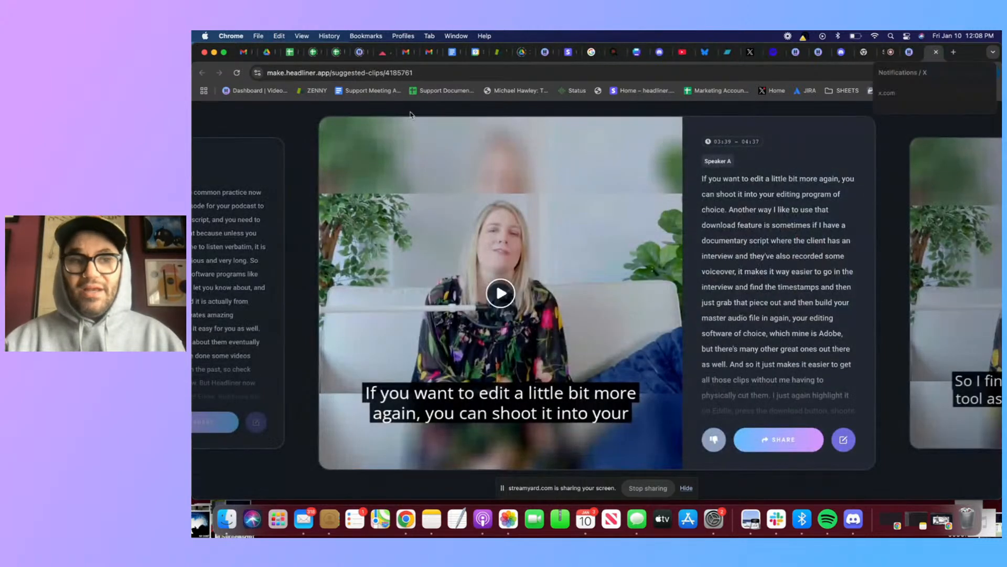
scroll(228, 115, left, 5)
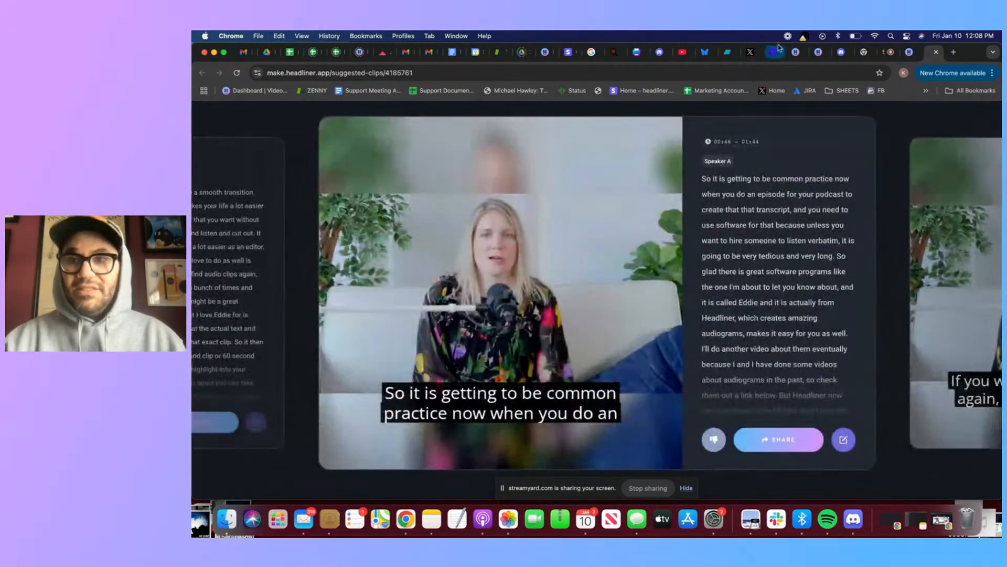
click(936, 51)
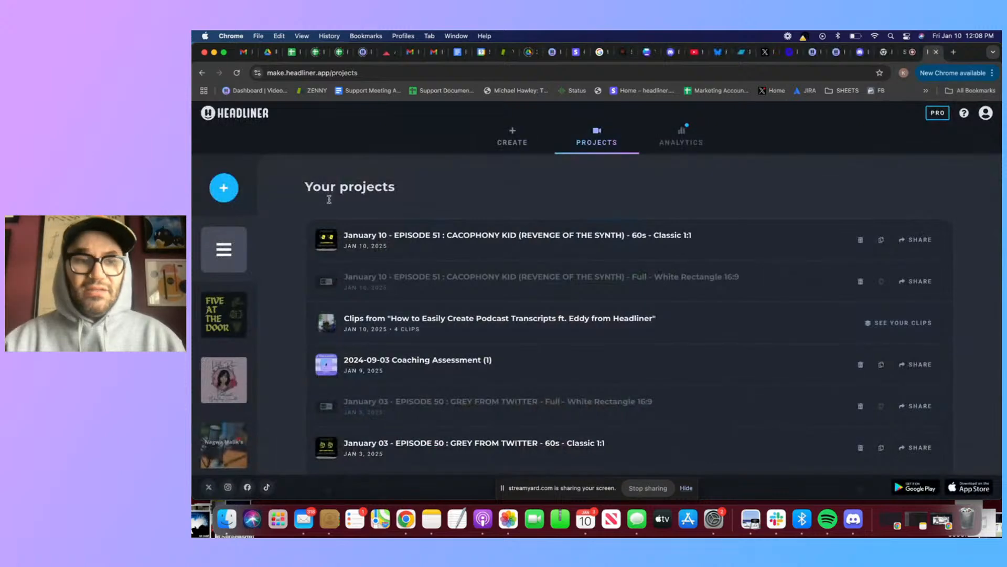
Look through the projects list, including the entry holding the clips generated from the YouTube video
scroll(528, 195, down, 1)
scroll(527, 198, up, 1)
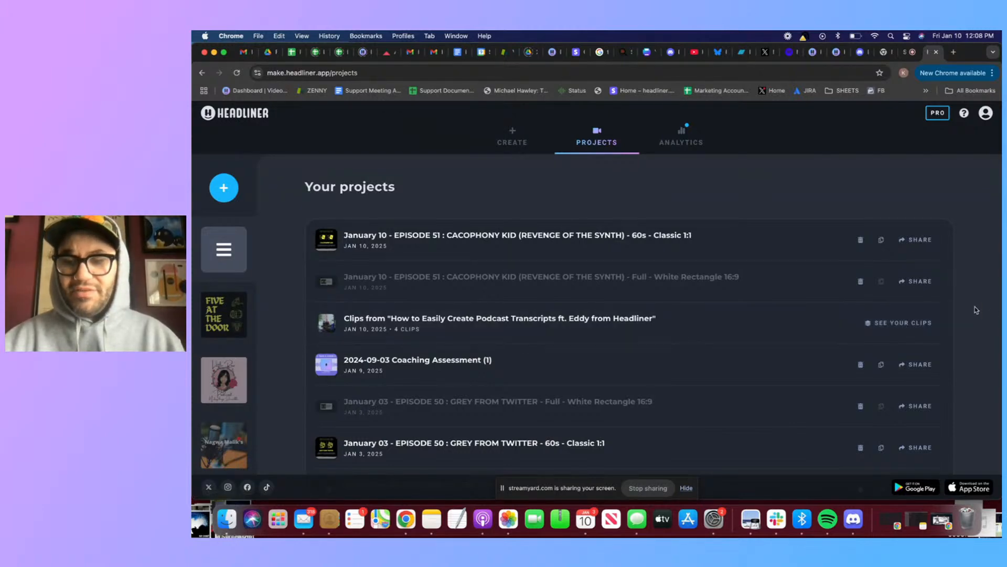
scroll(975, 308, down, 1)
scroll(975, 308, up, 5)
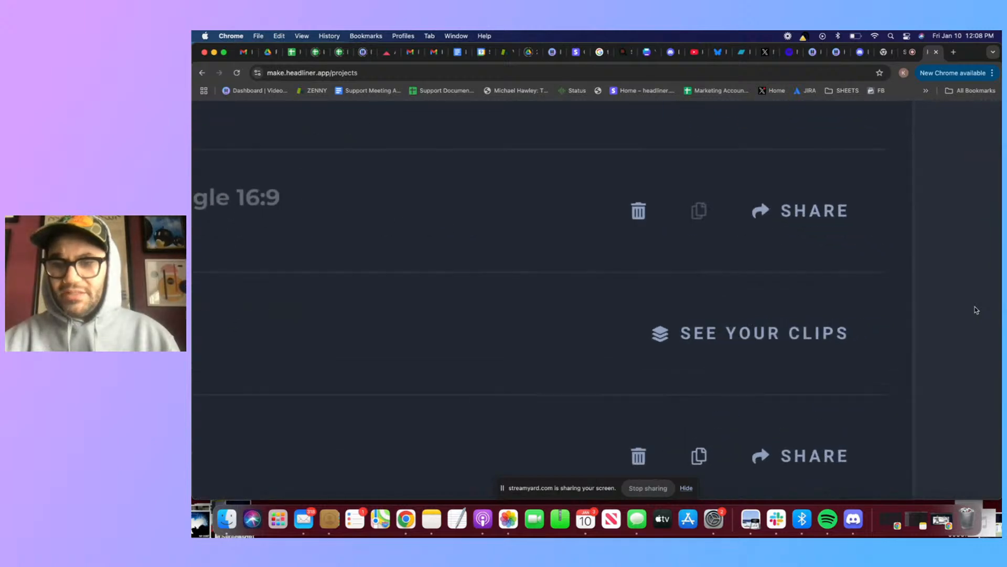
scroll(975, 310, up, 6)
scroll(975, 310, down, 7)
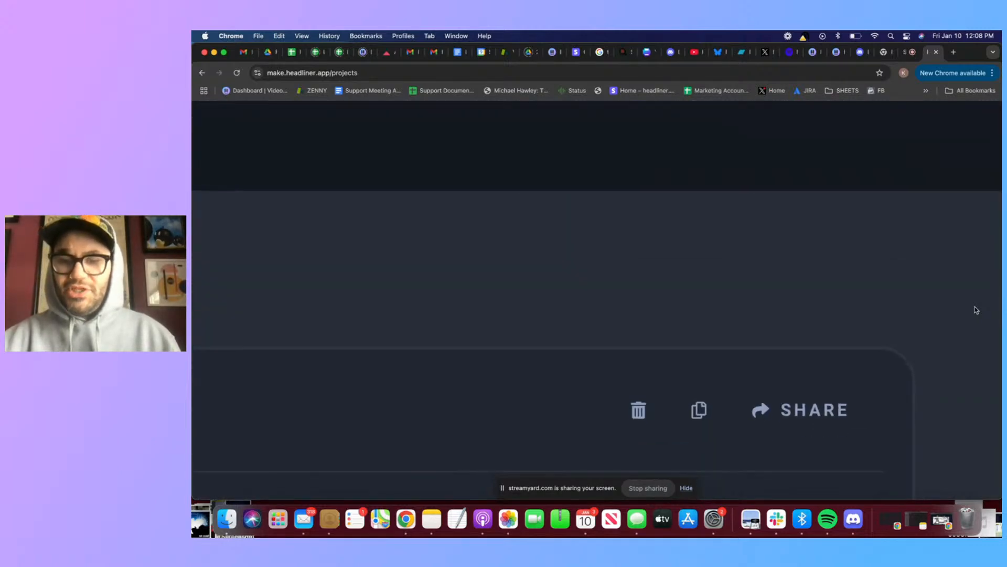
scroll(976, 310, down, 9)
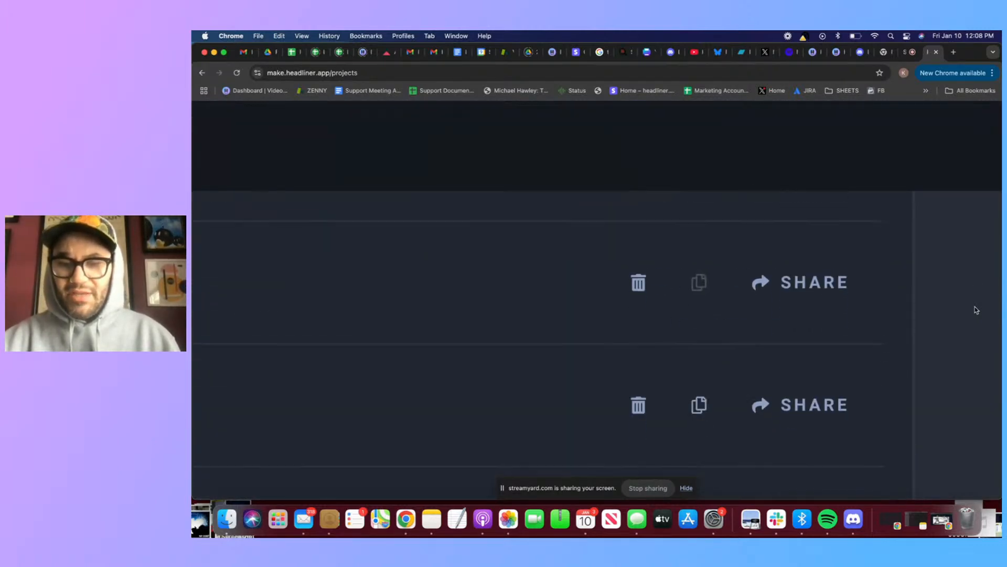
scroll(976, 310, up, 1)
scroll(976, 310, down, 5)
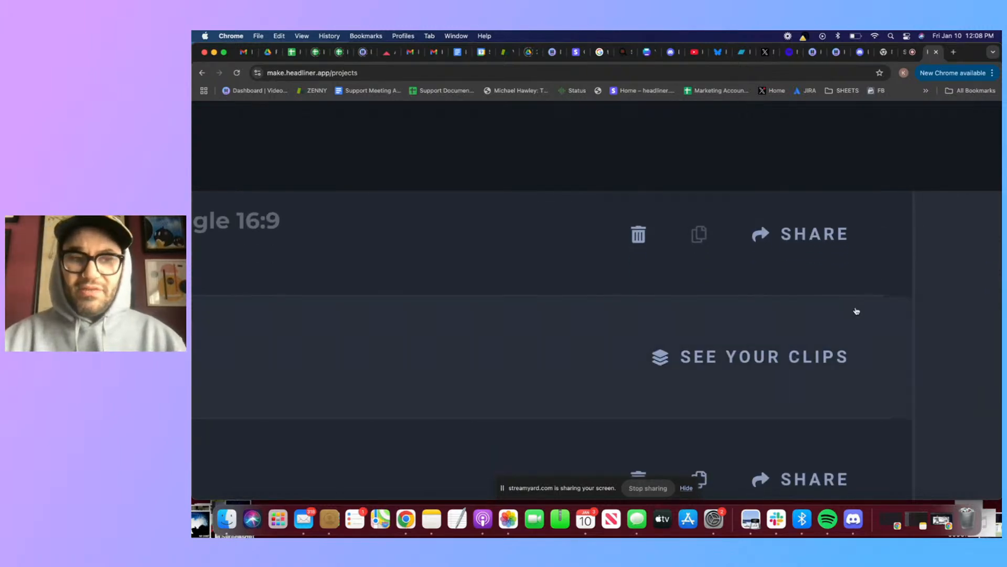
scroll(856, 312, down, 5)
scroll(767, 259, up, 3)
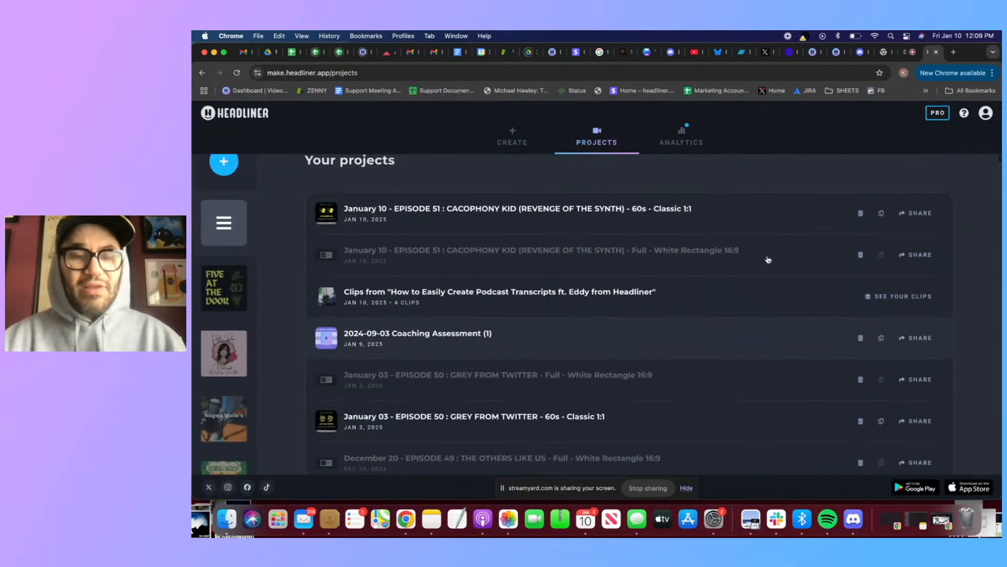
Open the clips from "How to Easily Create Podcast Transcripts ft. Eddy from Headliner" and browse through the suggested clips
click(713, 305)
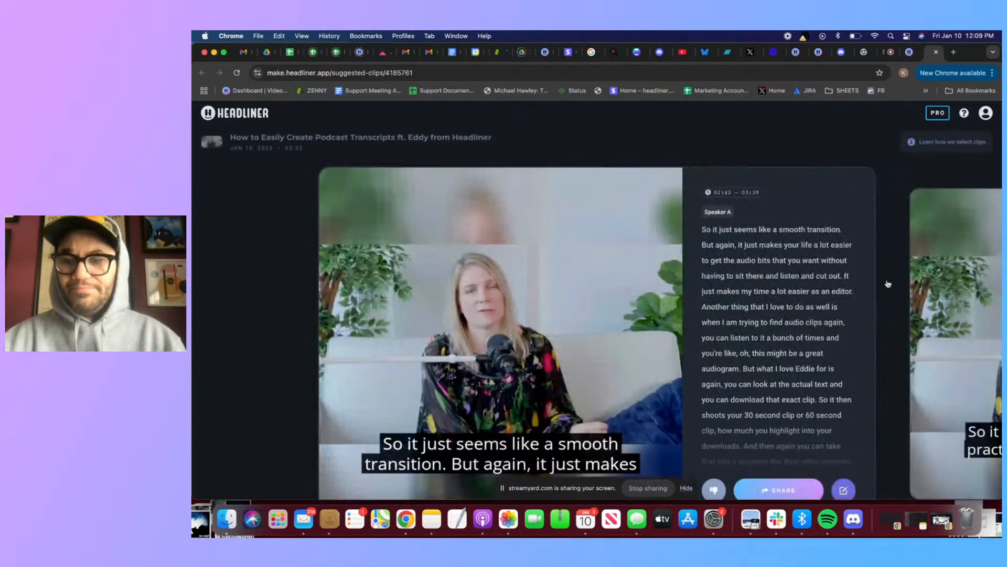
scroll(892, 282, down, 1)
click(957, 263)
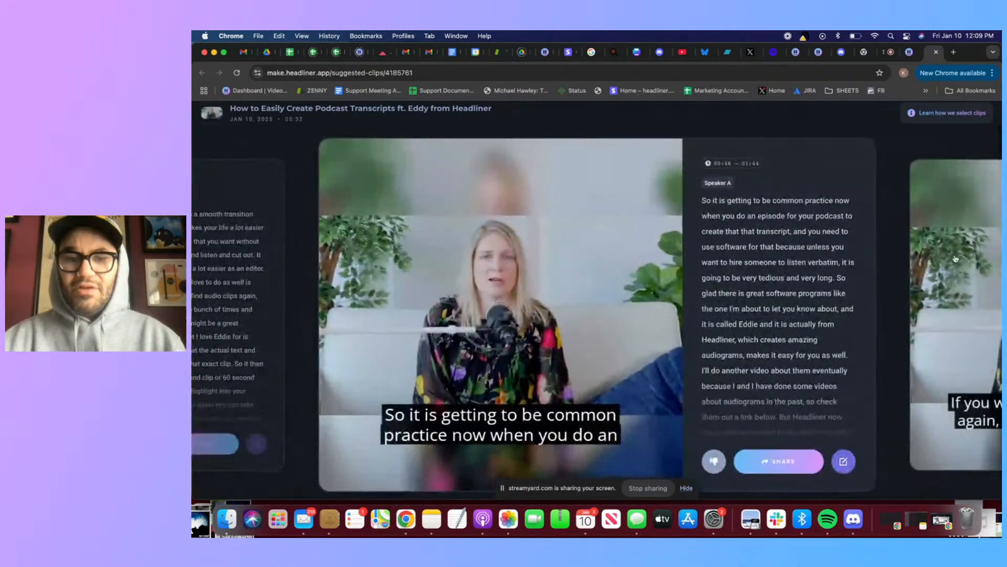
click(956, 259)
click(943, 243)
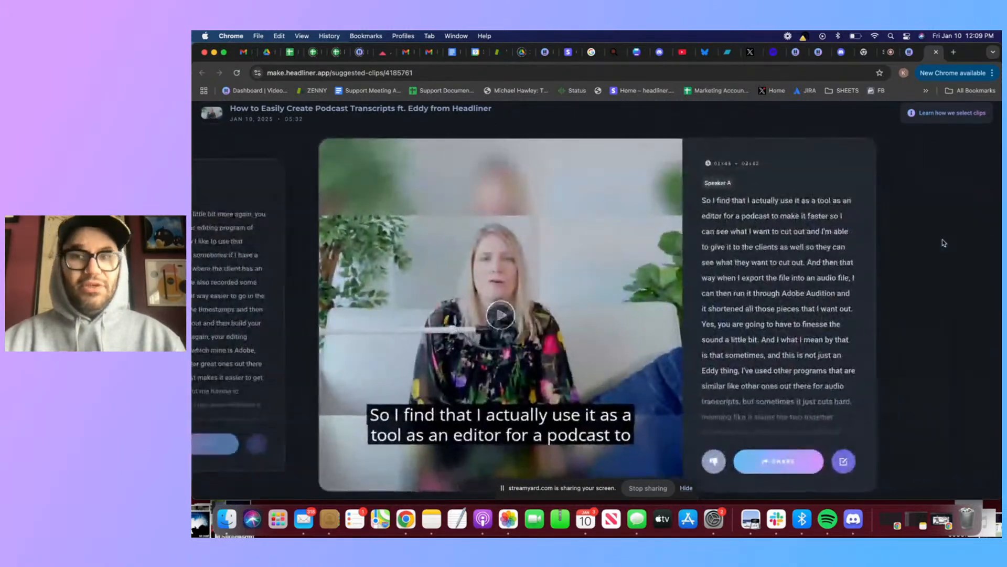
Switch to the StreamYard studio and hide the screen-sharing notice
click(910, 52)
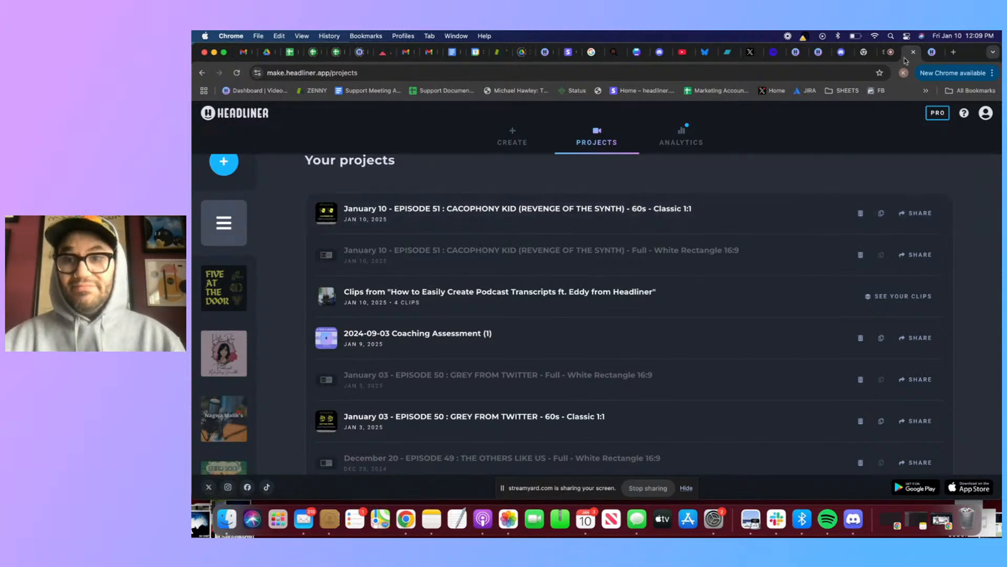
click(888, 52)
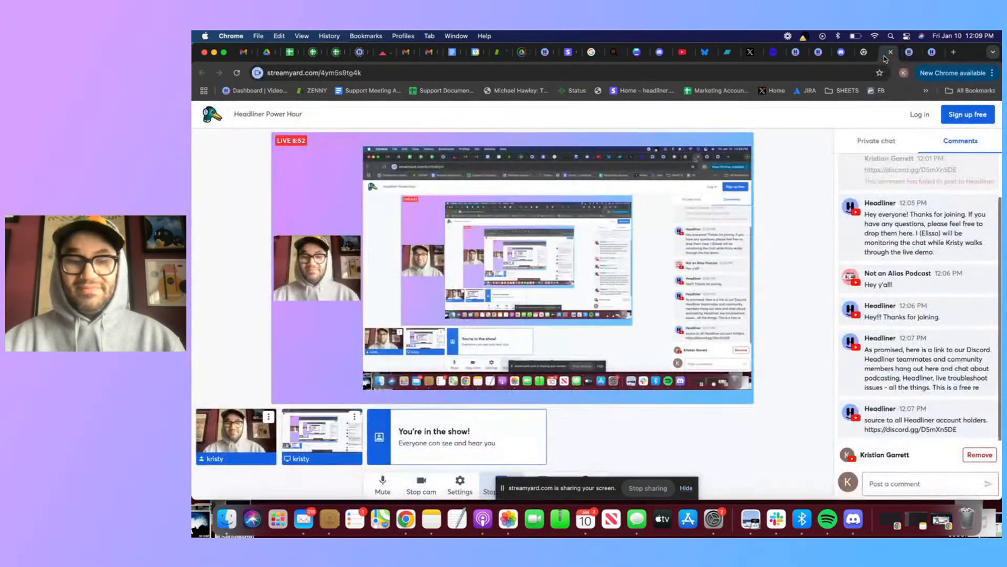
click(689, 489)
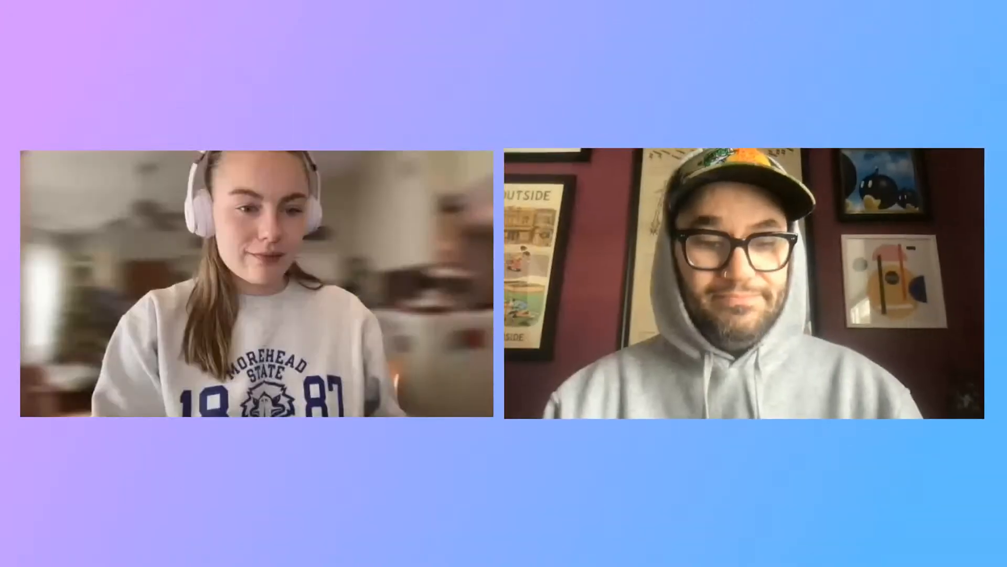
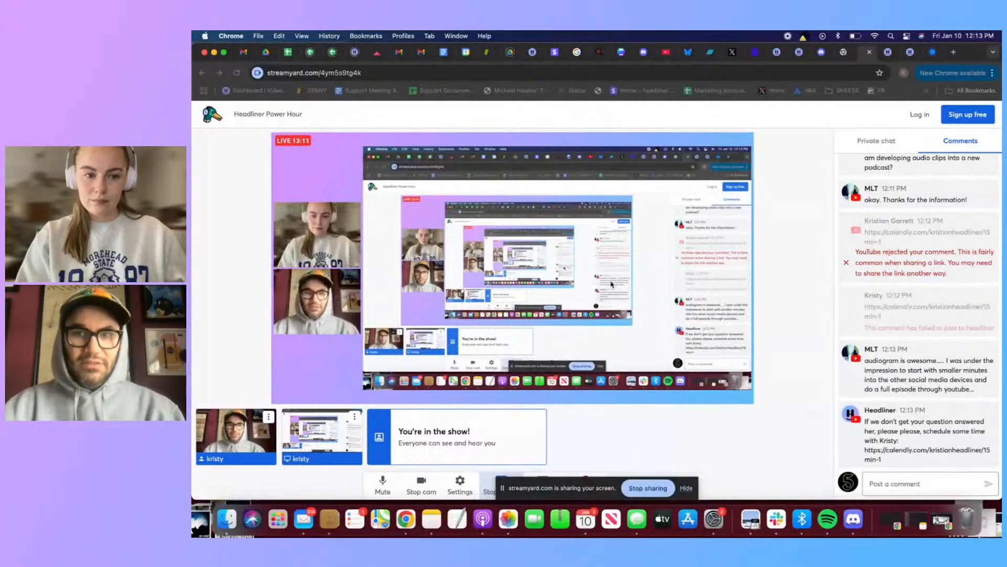
Switch back to Headliner and start creating automatic audiograms
click(888, 53)
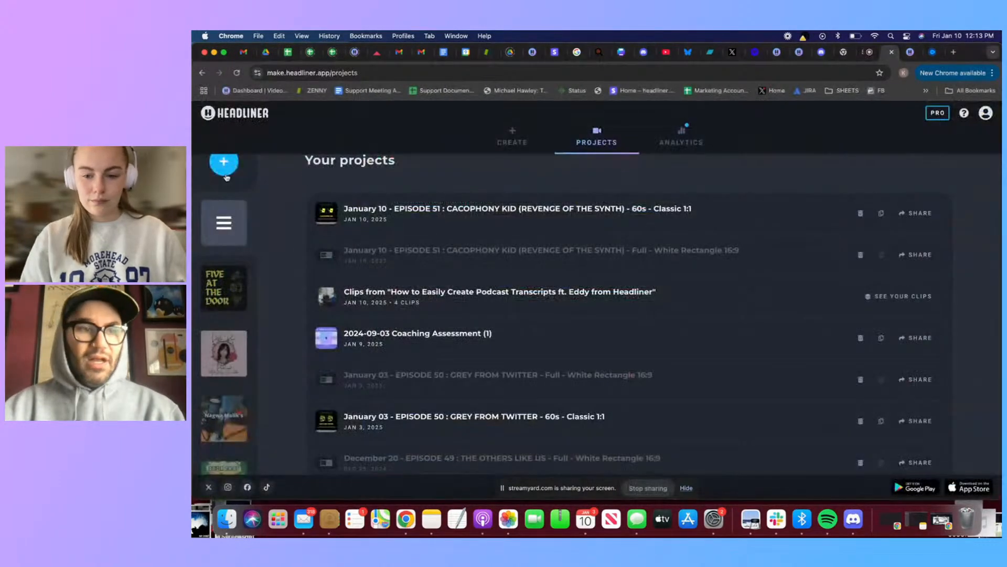
click(523, 141)
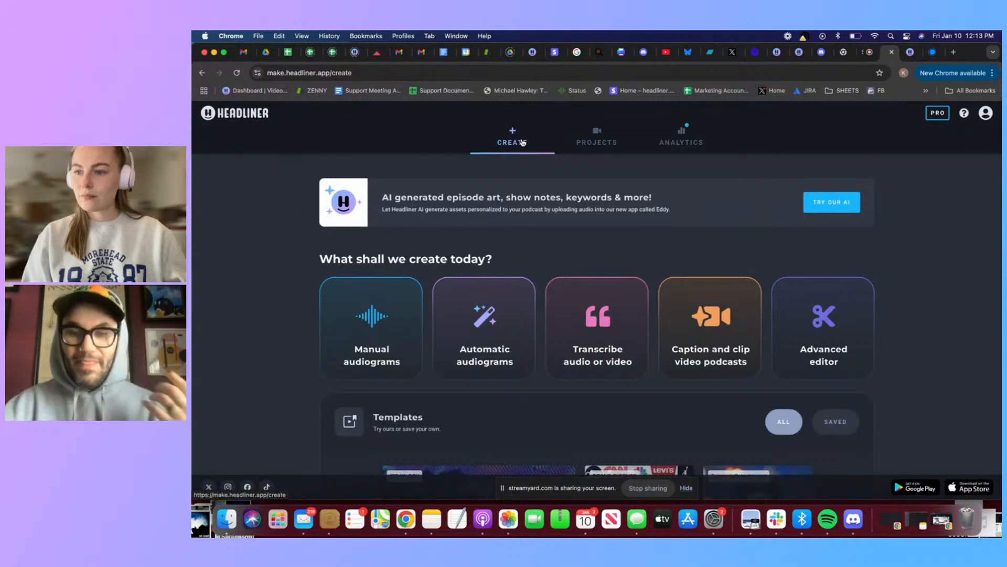
click(496, 344)
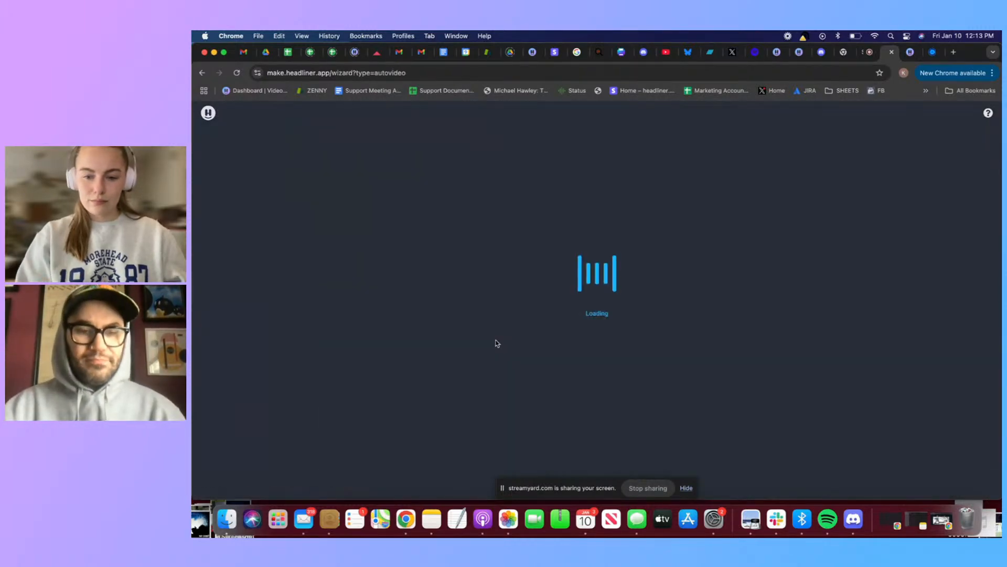
Find the podcast "Five At The Door", choose it as the audio source and accept English (United States) as its language
click(564, 241)
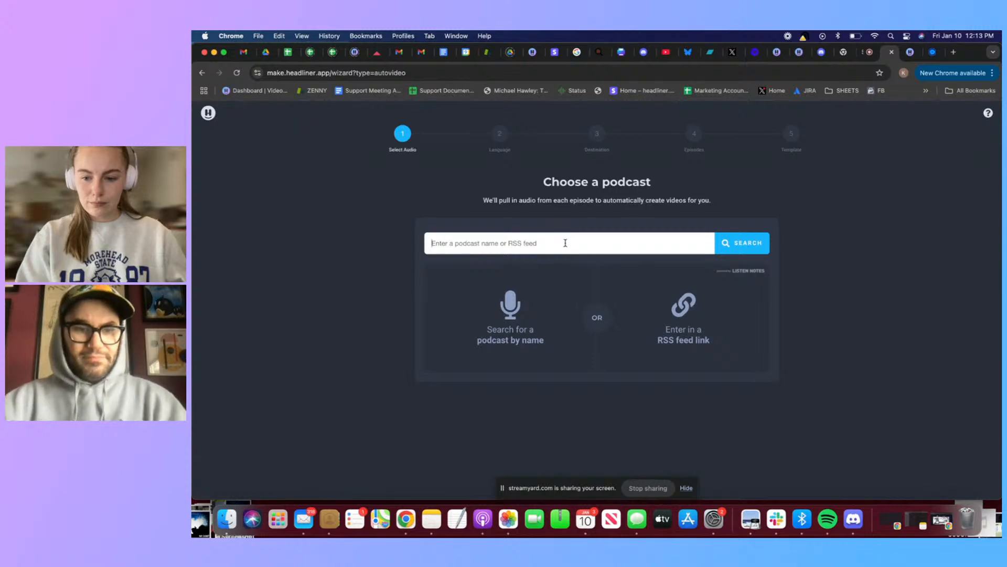
text(five)
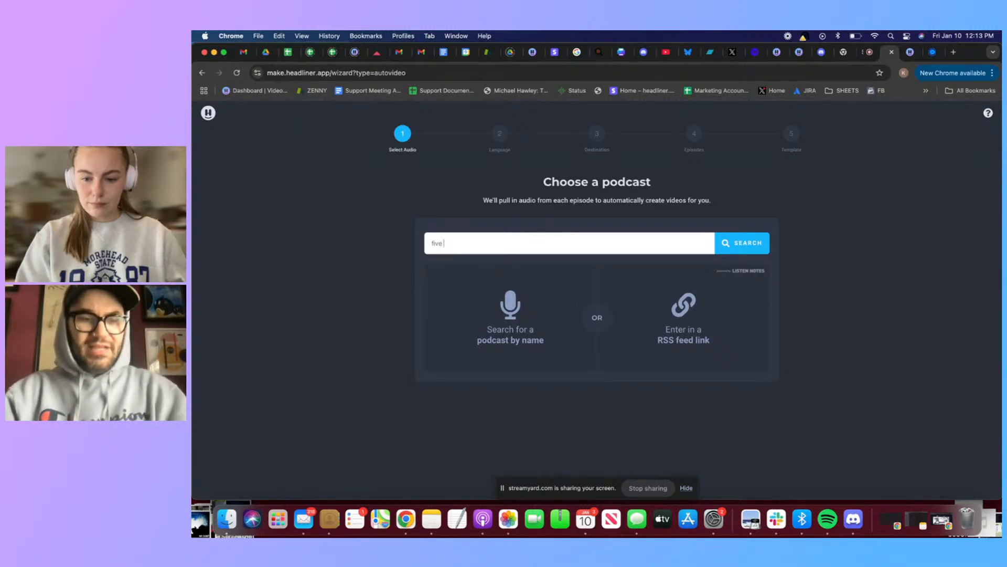
text( at the door)
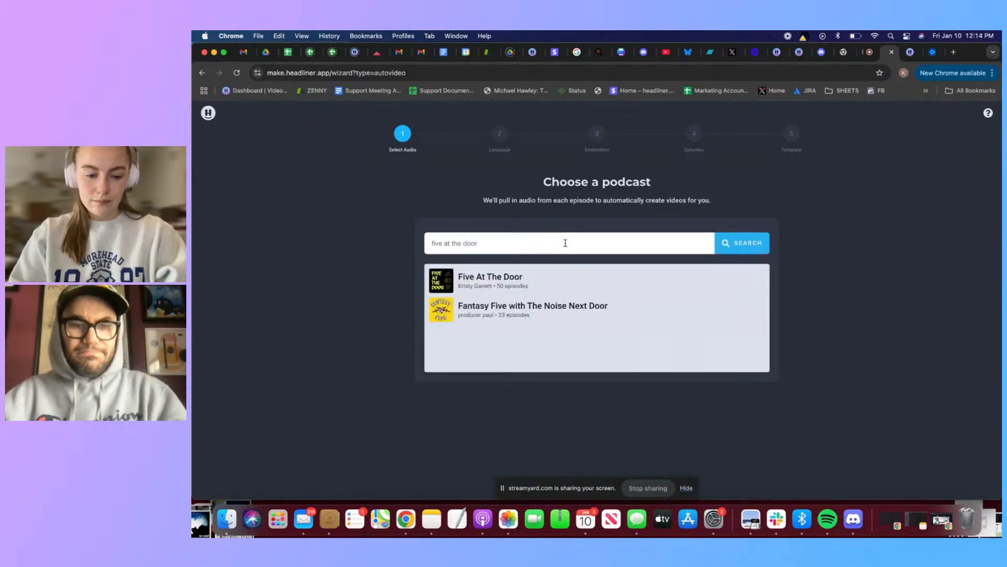
click(545, 283)
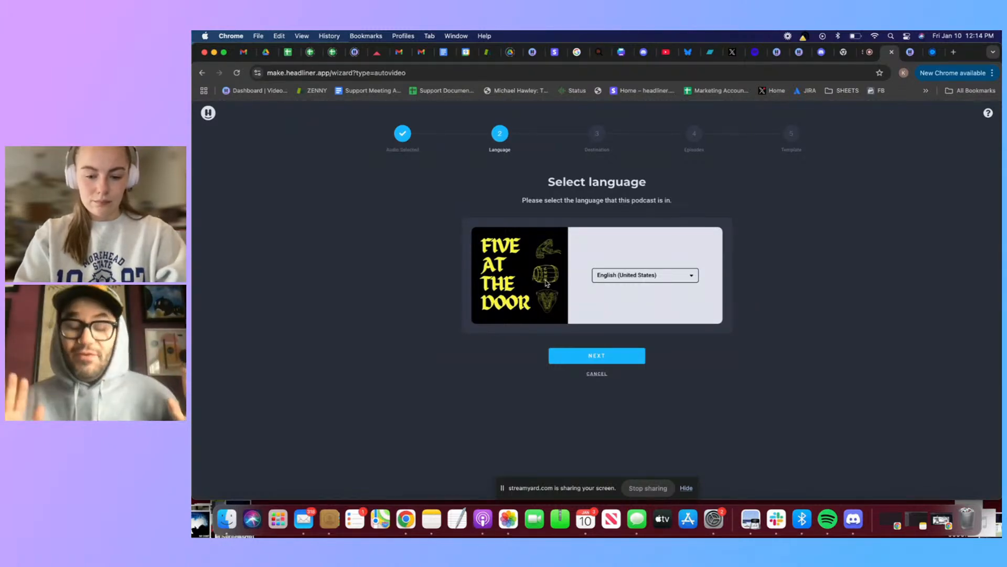
click(567, 360)
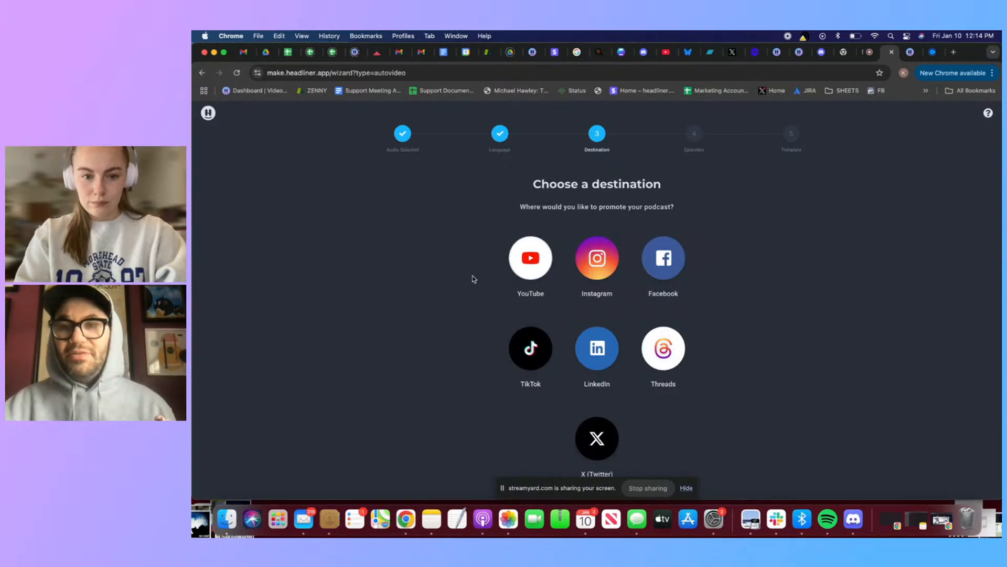
Set the destination to Facebook Reel and have the videos auto-posted to Facebook
click(670, 264)
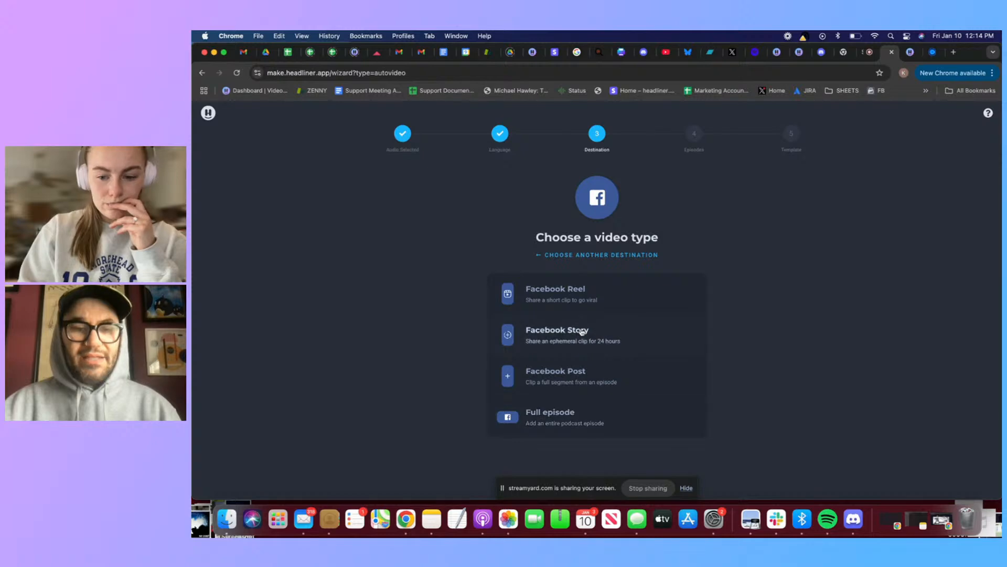
click(588, 297)
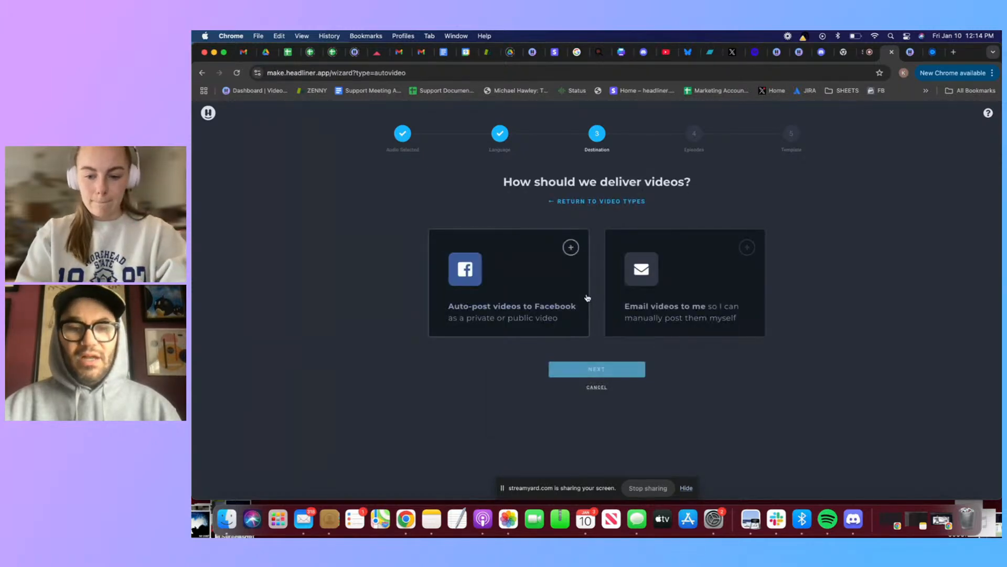
click(533, 285)
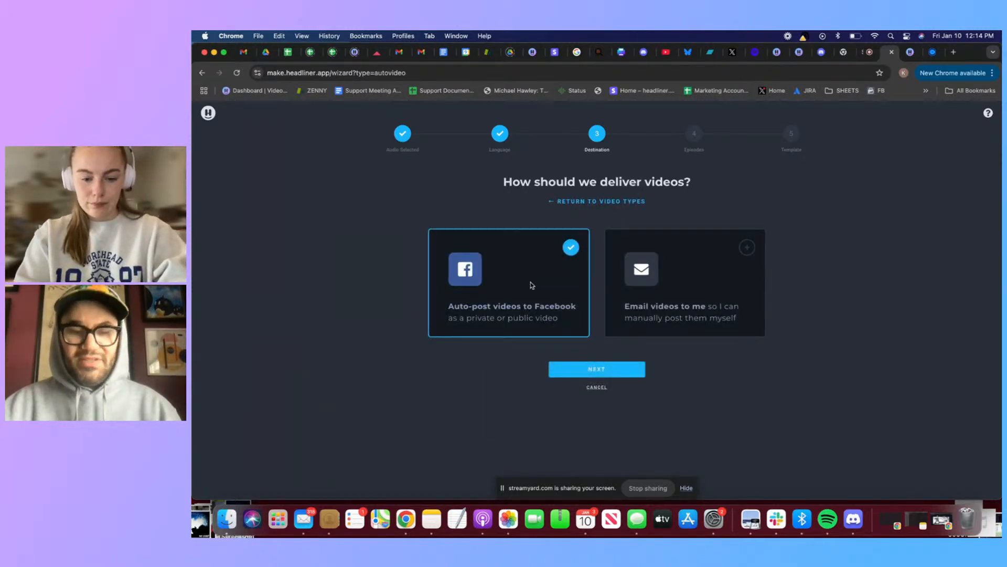
click(611, 373)
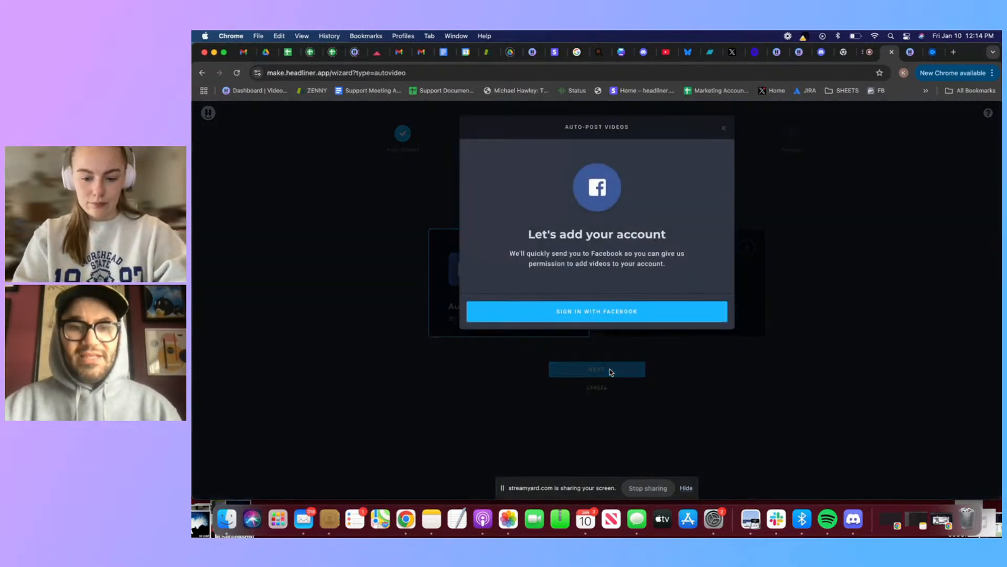
Sign in with Facebook and grant Headliner Video access to the 95corolla Page only
click(601, 314)
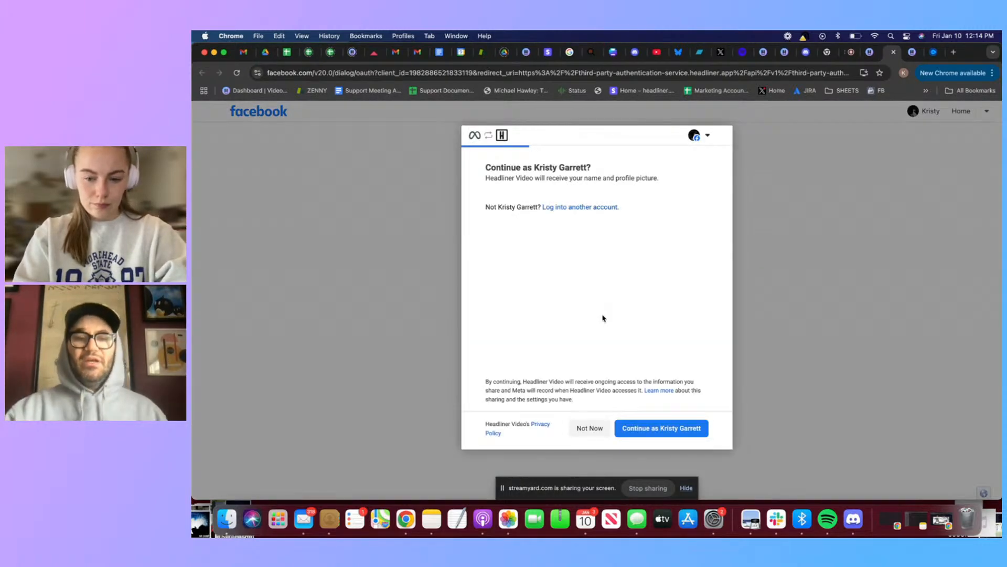
click(656, 428)
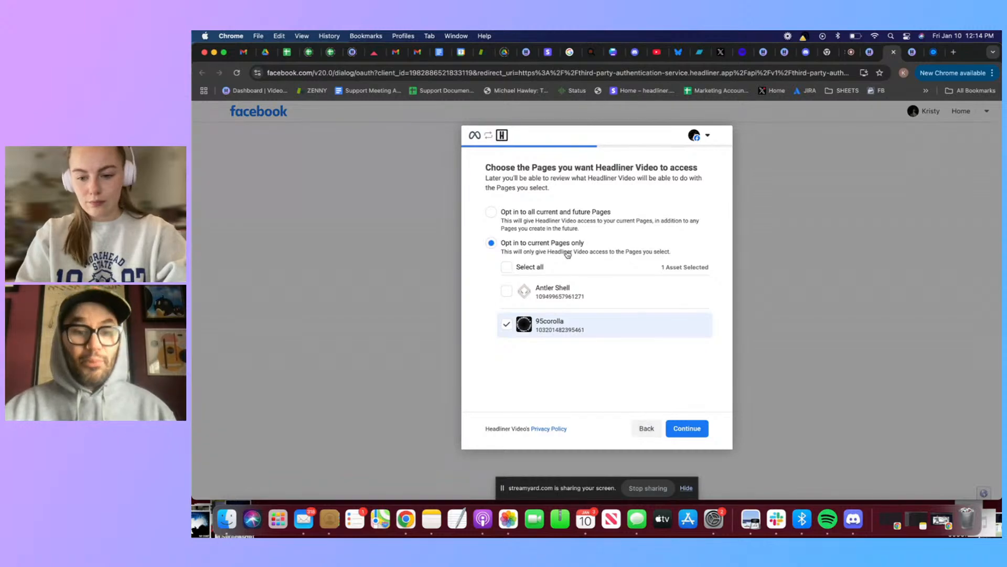
click(681, 429)
click(680, 429)
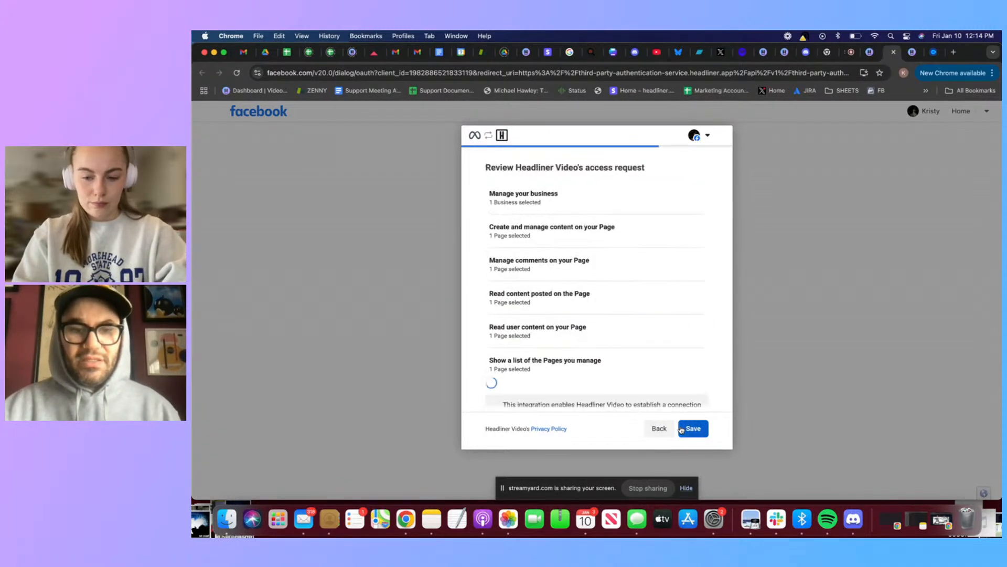
click(681, 430)
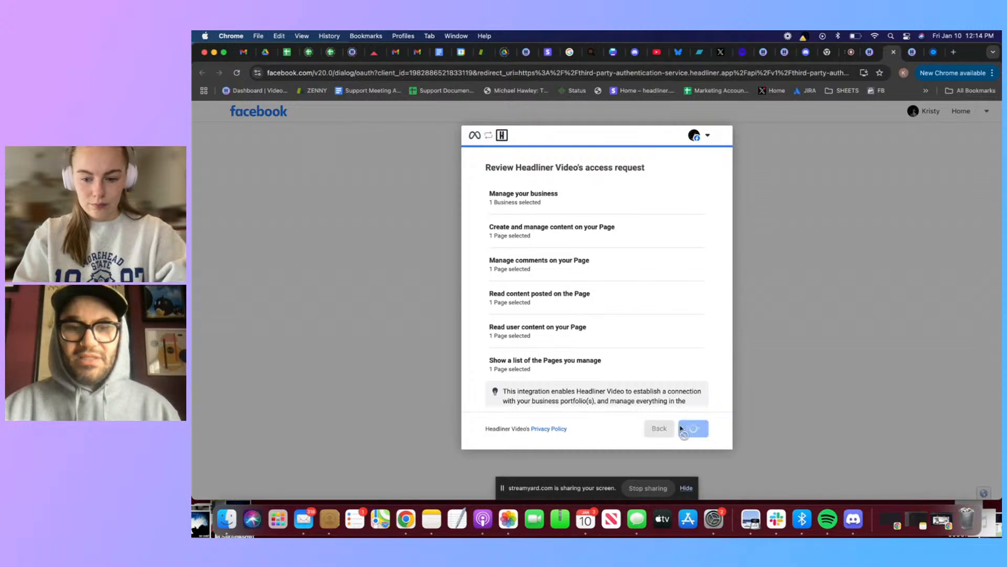
click(681, 430)
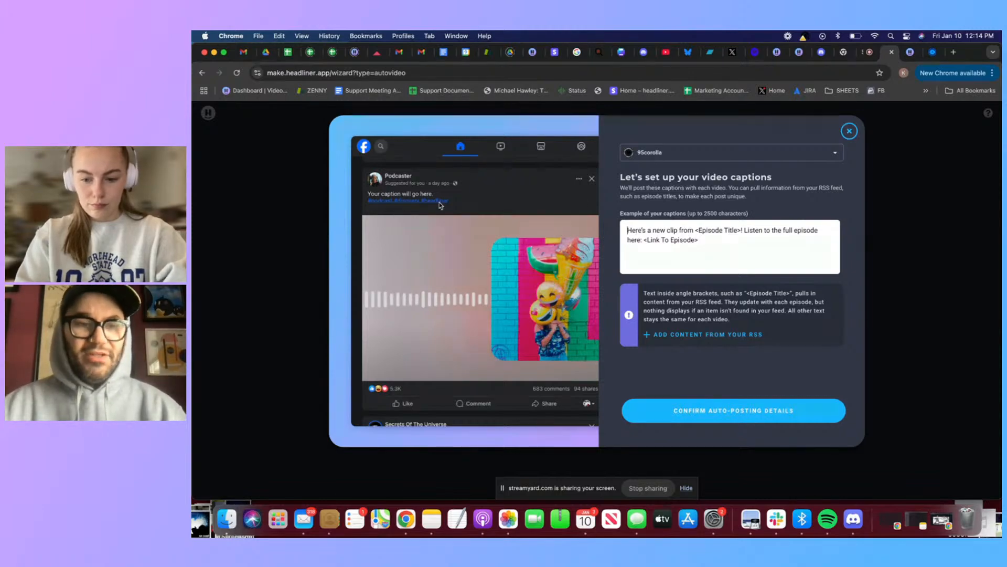
Examine the Facebook post preview, the posting account choices and the RSS content fields offered for video captions
scroll(440, 205, up, 5)
scroll(441, 205, down, 1)
scroll(441, 206, down, 7)
scroll(441, 205, up, 9)
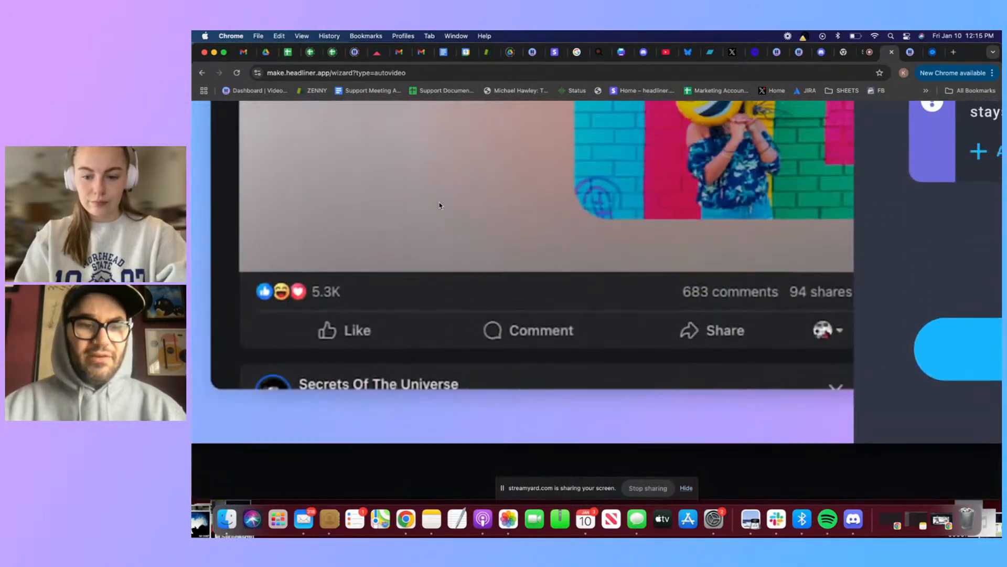
scroll(439, 202, down, 5)
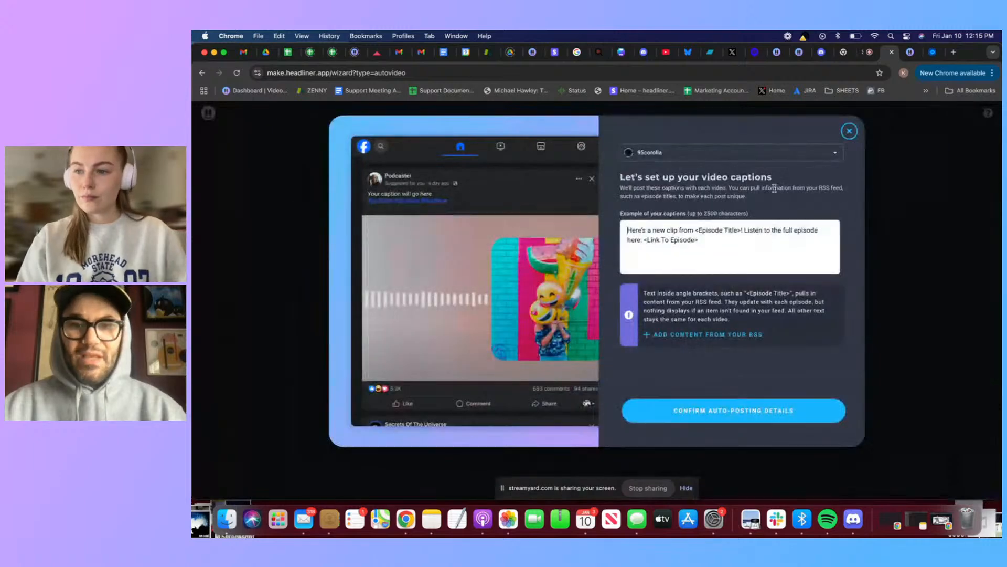
click(774, 156)
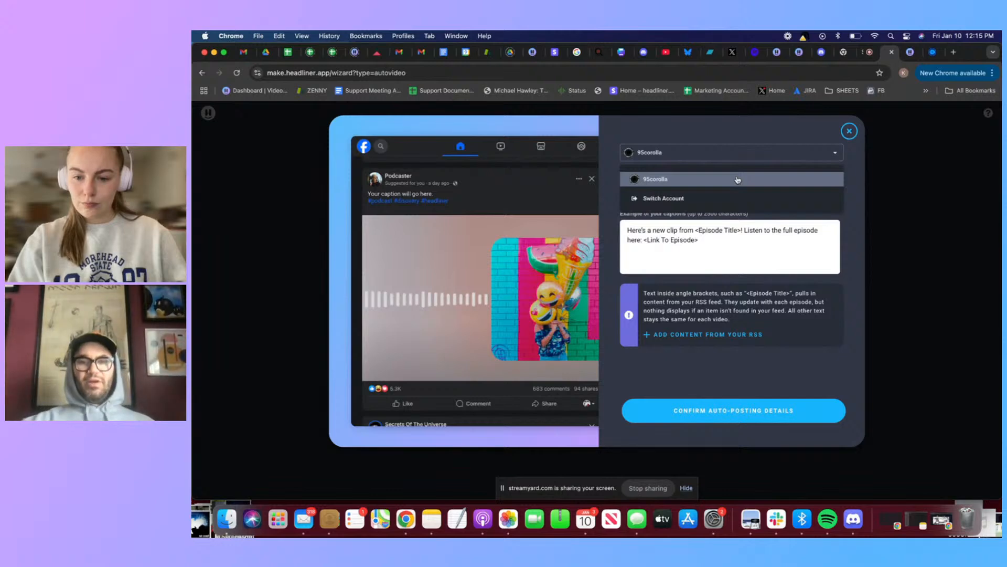
click(699, 262)
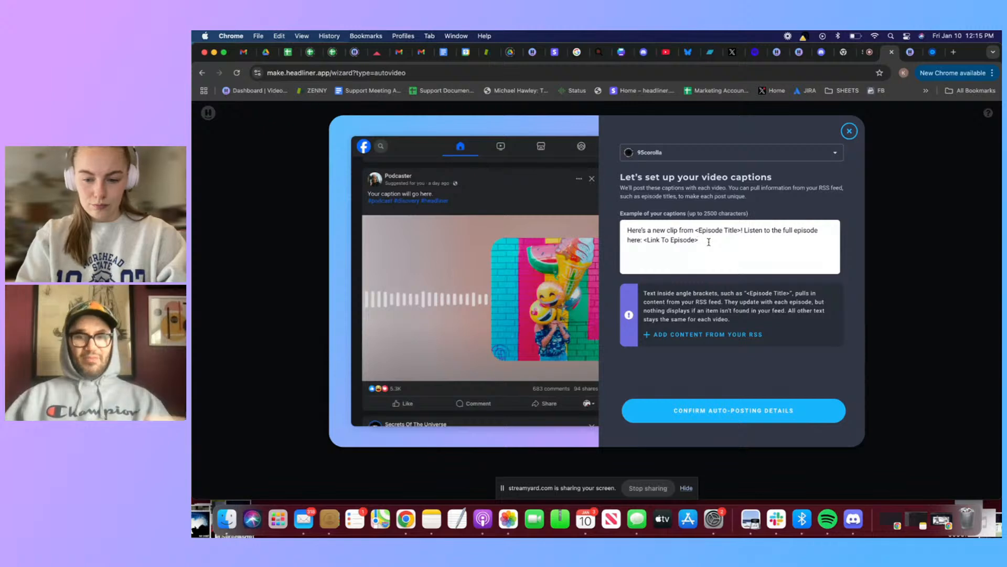
click(732, 334)
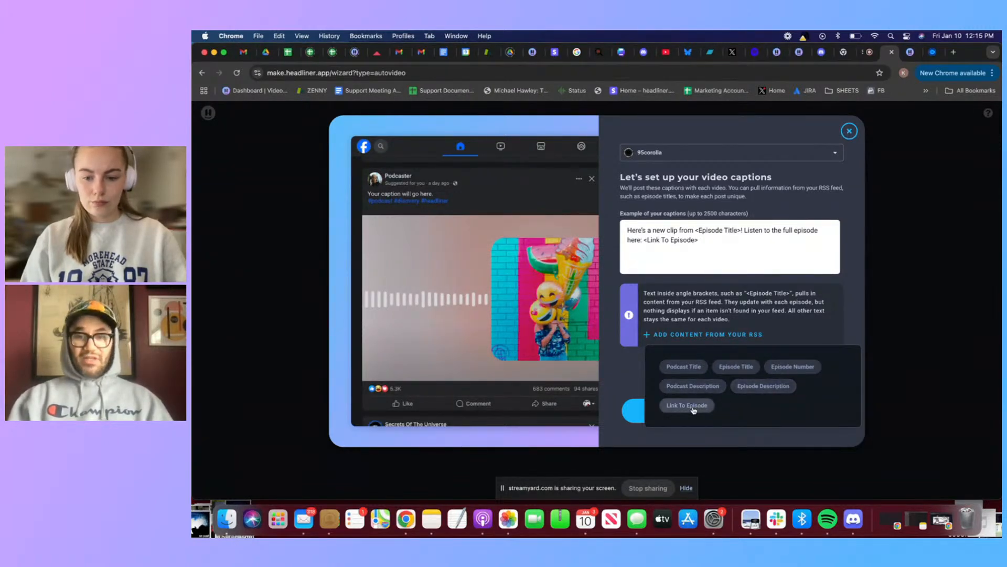
click(722, 242)
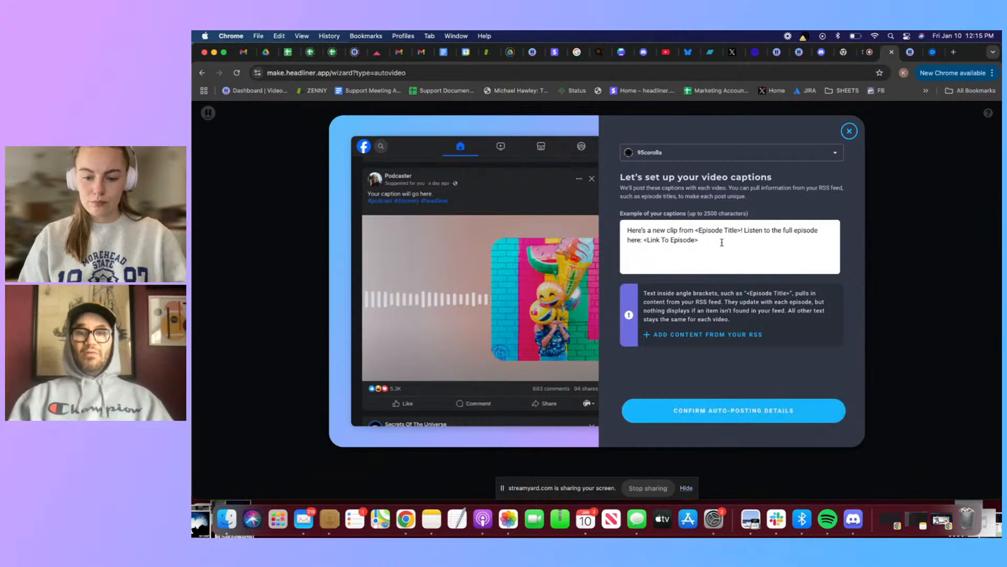
Replace the default video caption with the RSS fields "<Episode Title> | <Podcast Title>"
drag(719, 241, 602, 231)
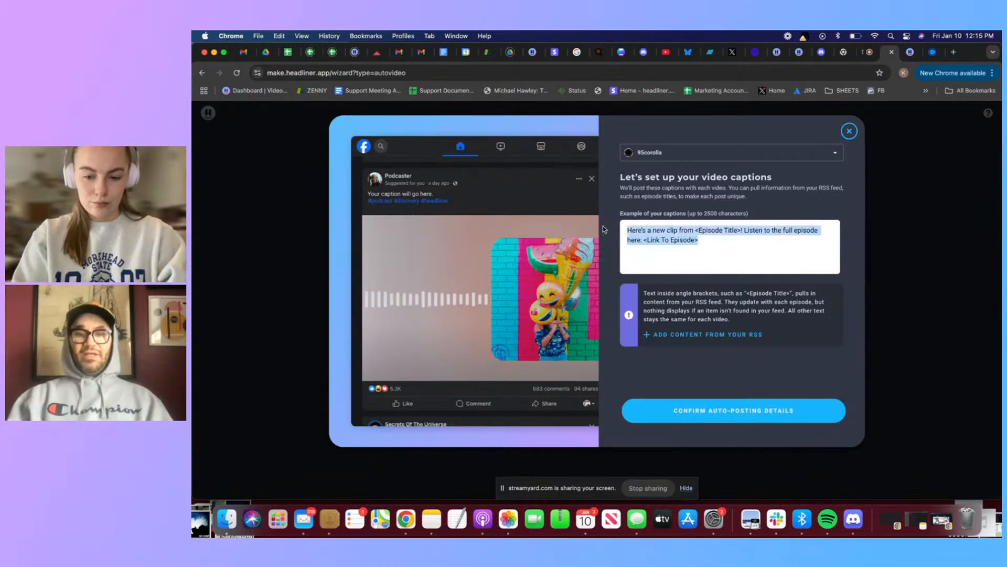
key(BackSpace)
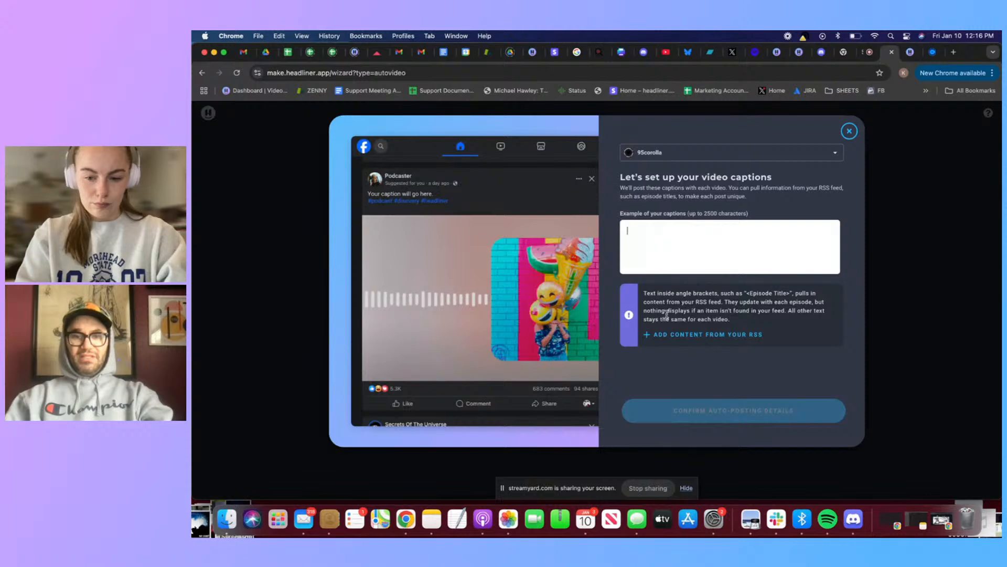
click(674, 338)
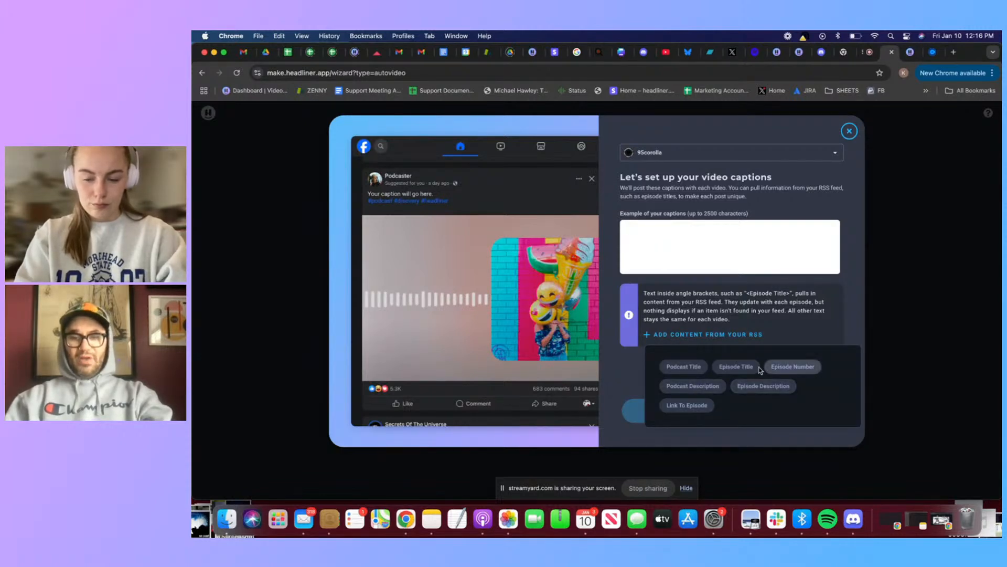
click(738, 366)
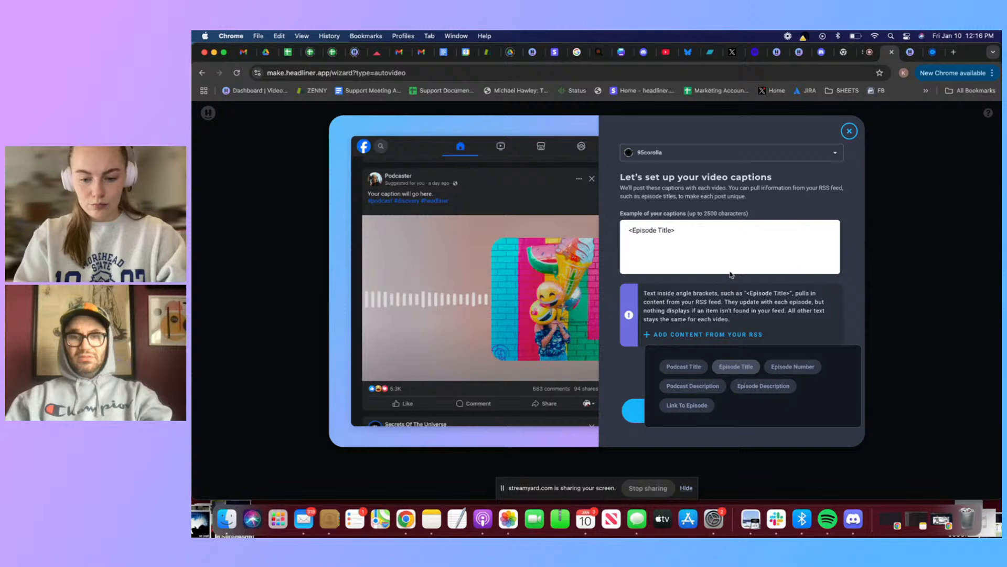
click(712, 233)
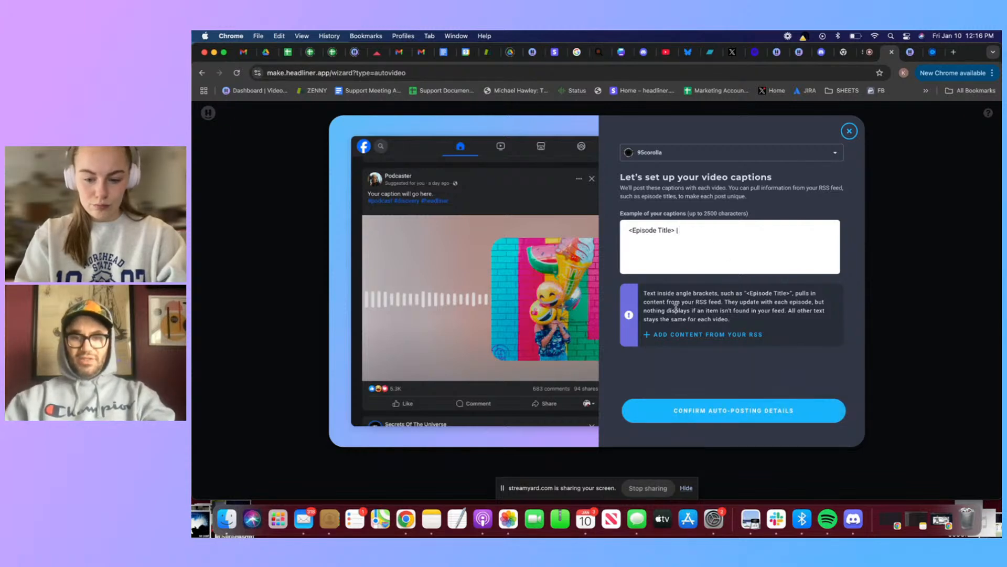
click(670, 337)
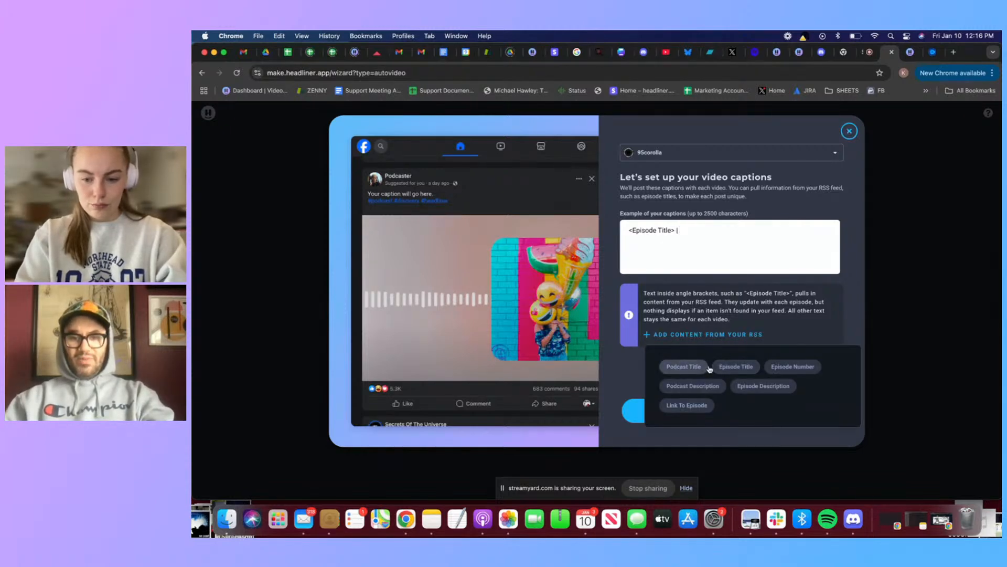
click(688, 367)
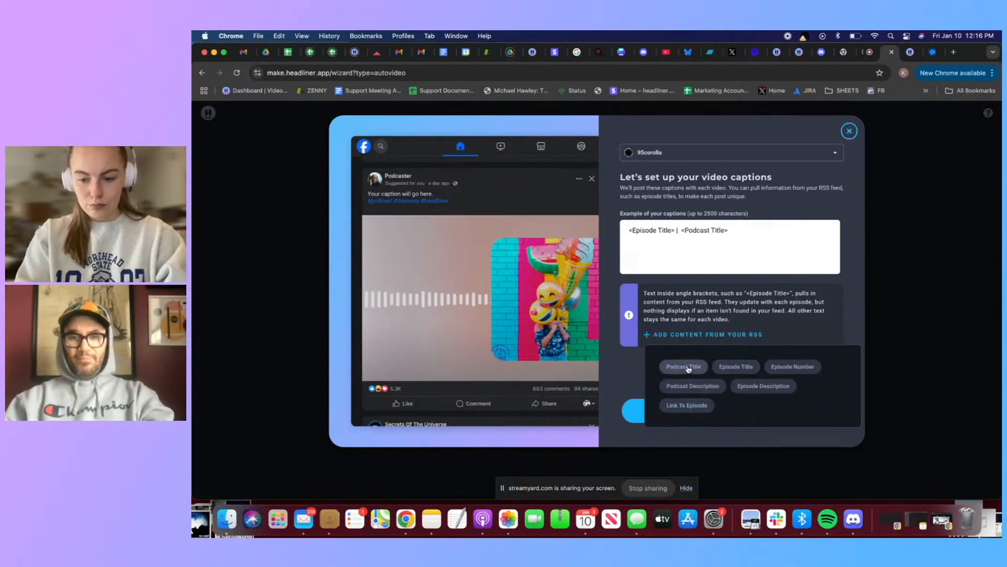
Clear the video caption and rebuild it from RSS fields as "<Podcast Title> | <Episode Title>"
click(746, 231)
drag(746, 231, 607, 226)
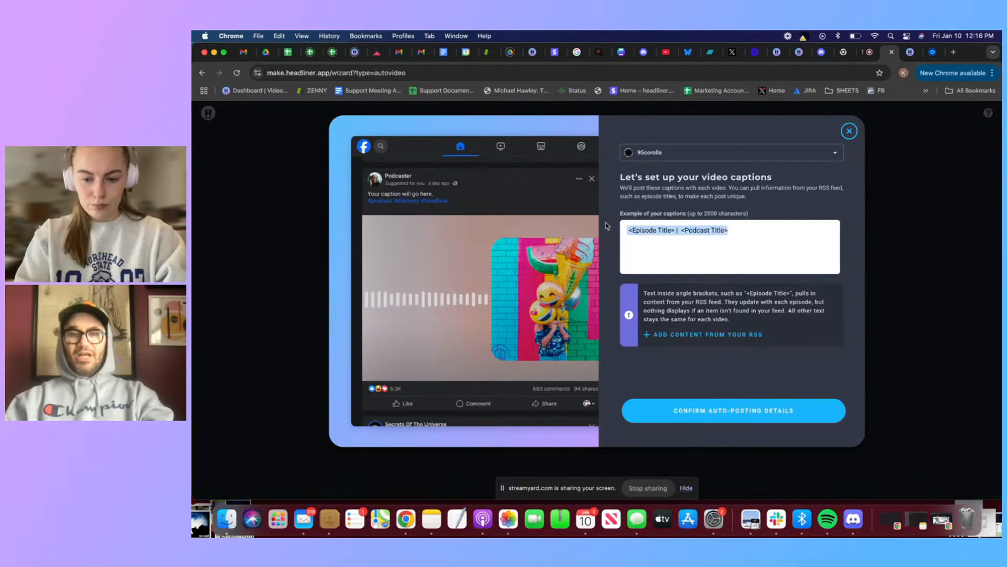
key(BackSpace)
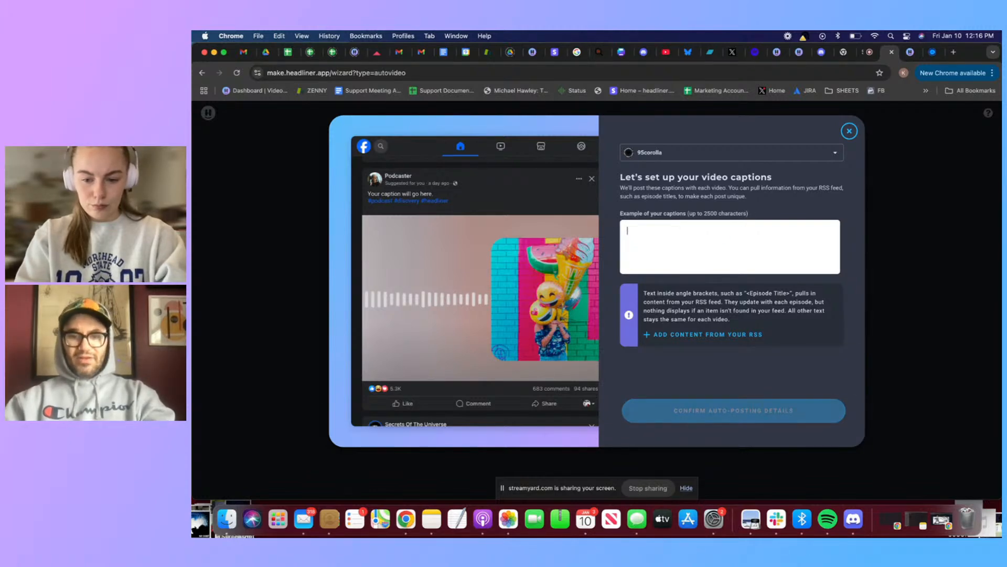
click(688, 338)
click(684, 366)
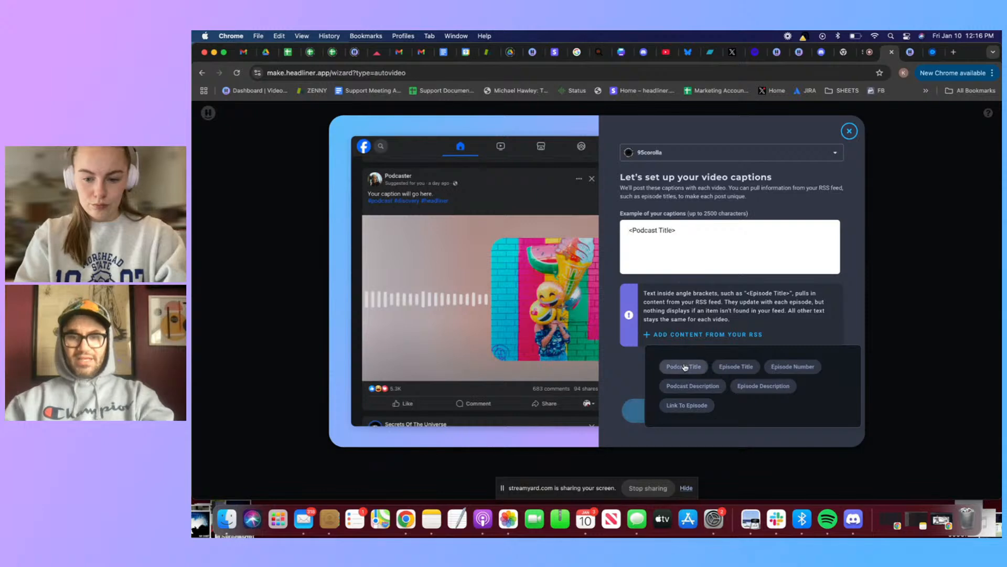
click(708, 336)
click(736, 366)
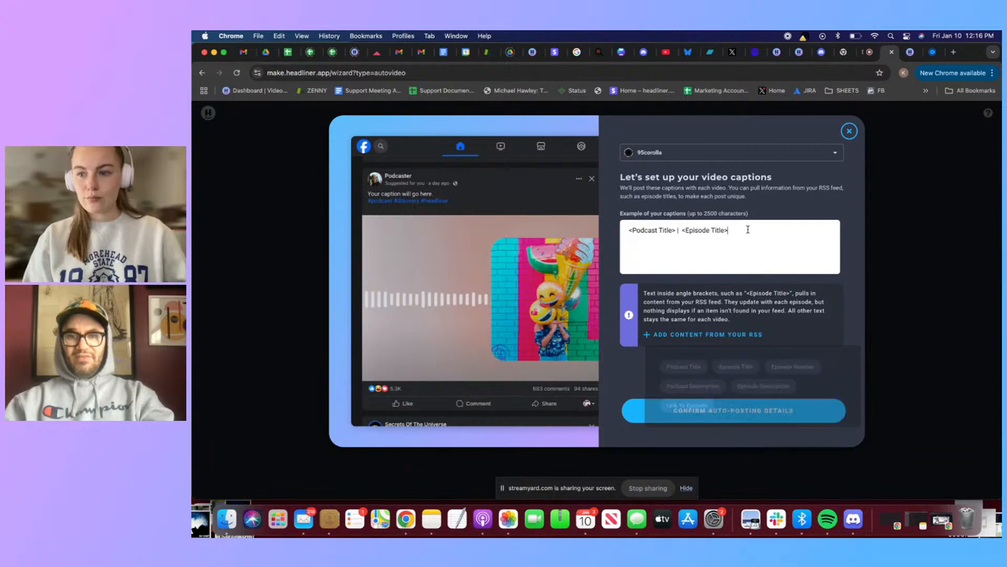
Add the RSS fields "<Episode Description>" and "<Link To Episode>" on separate lines below the podcast and episode titles in the caption
key(Return)
click(718, 339)
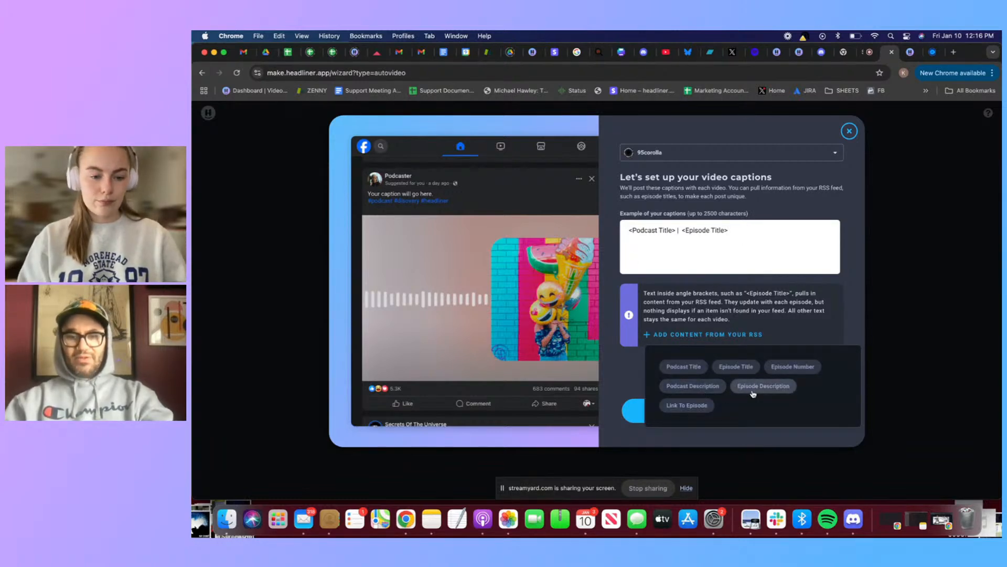
click(763, 386)
key(Return)
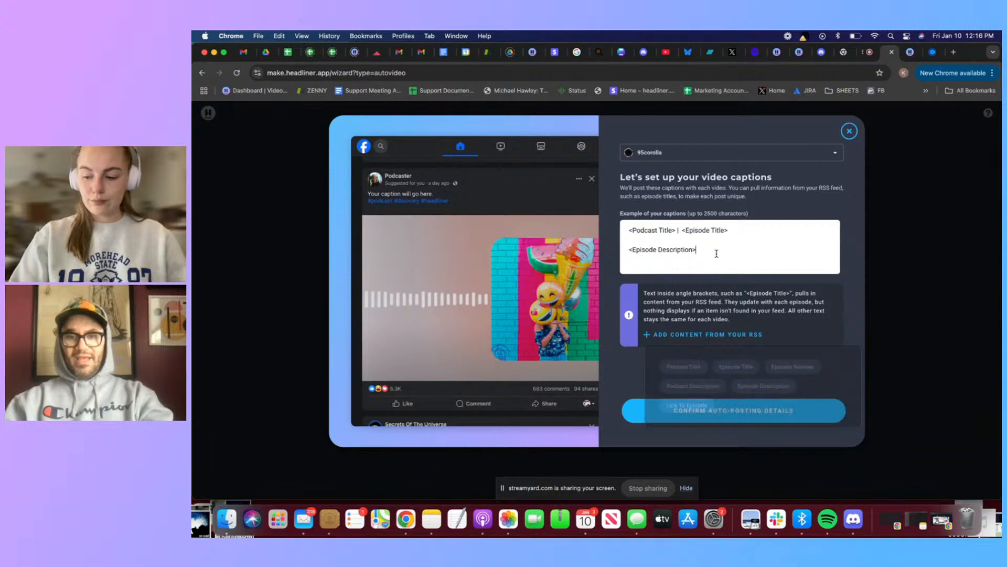
click(711, 336)
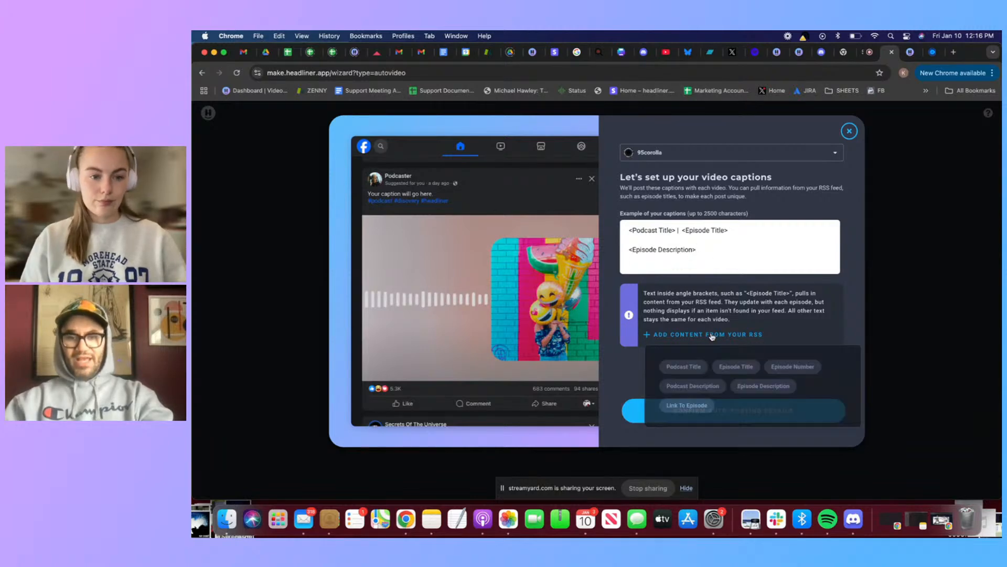
click(691, 407)
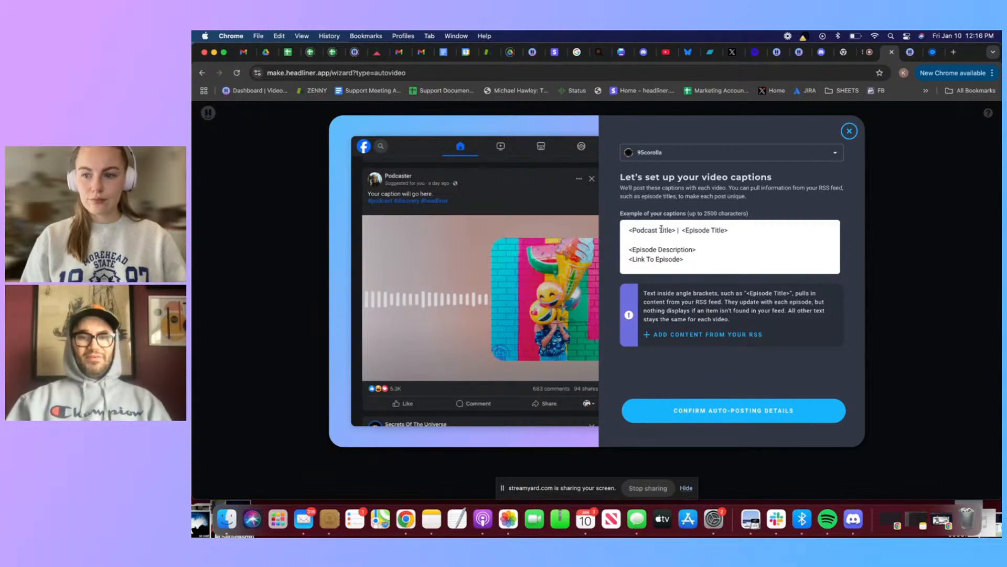
Remove the extra space before "<Episode Title>" in the caption and confirm the auto-posting details
click(681, 230)
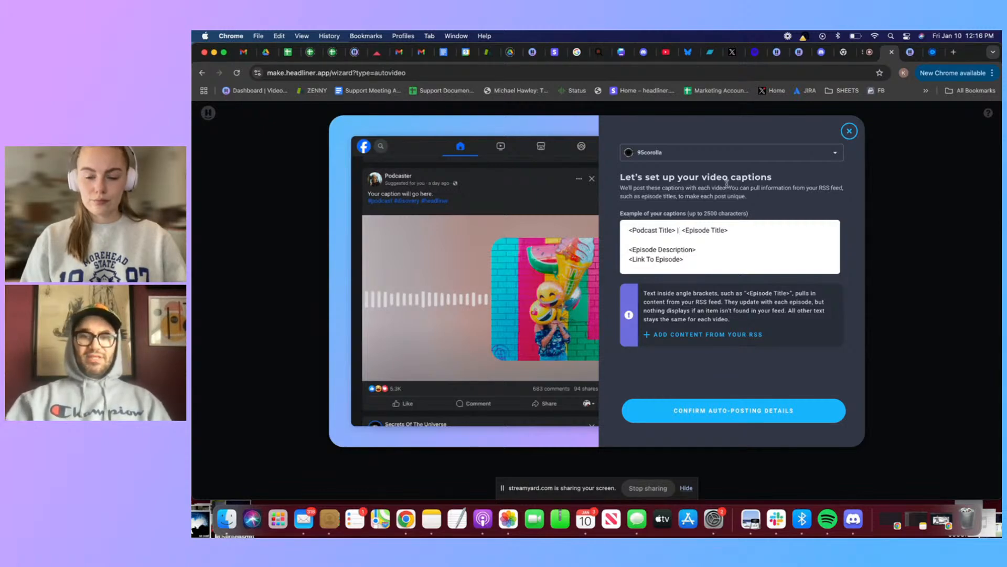
key(BackSpace)
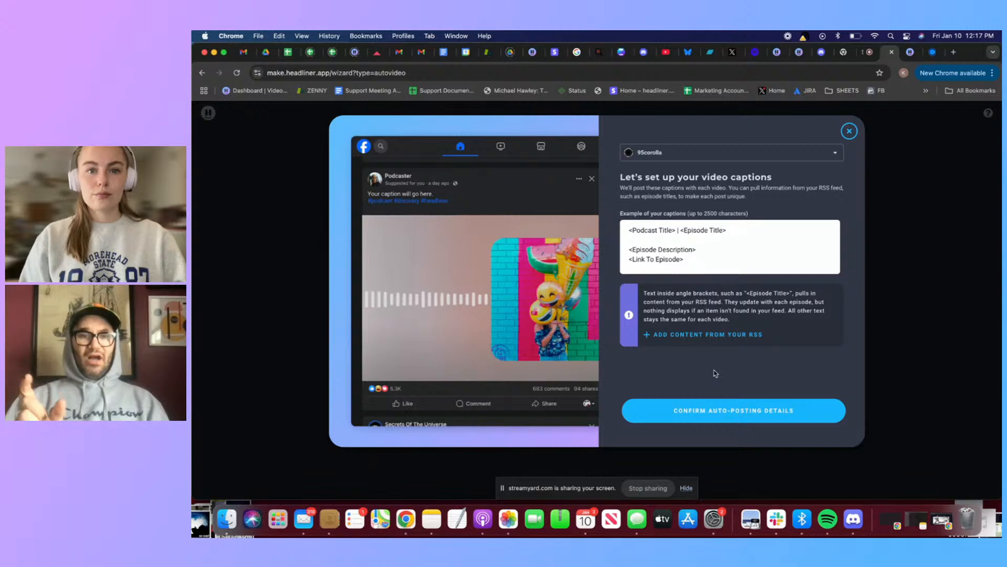
click(734, 411)
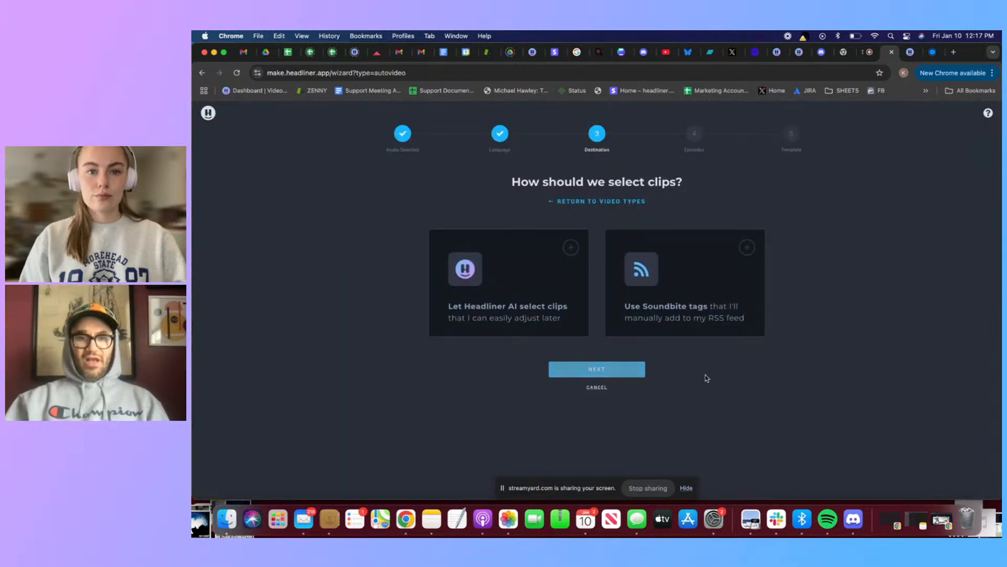
Let Headliner AI select the clips and apply the automation to future episodes
click(511, 265)
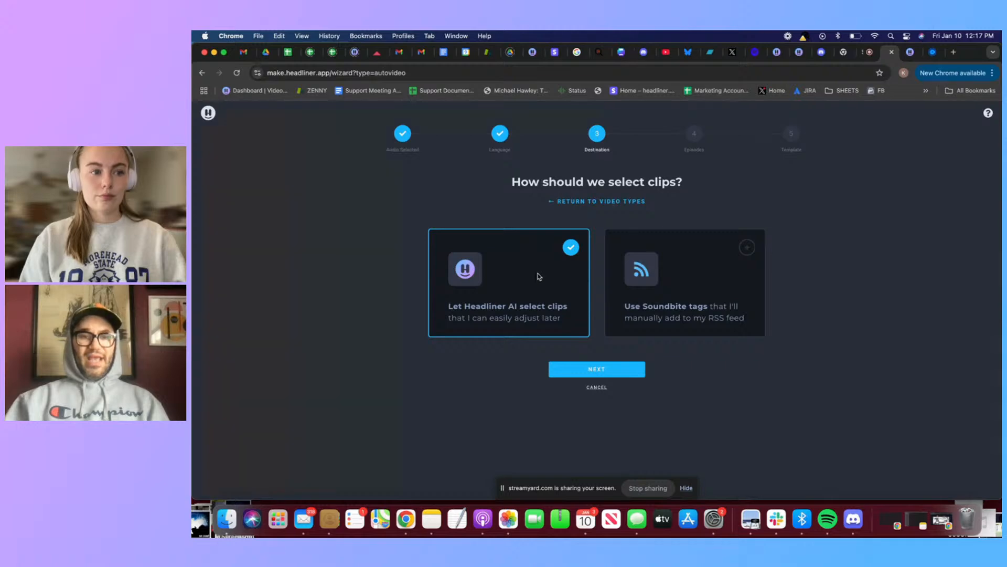
click(629, 370)
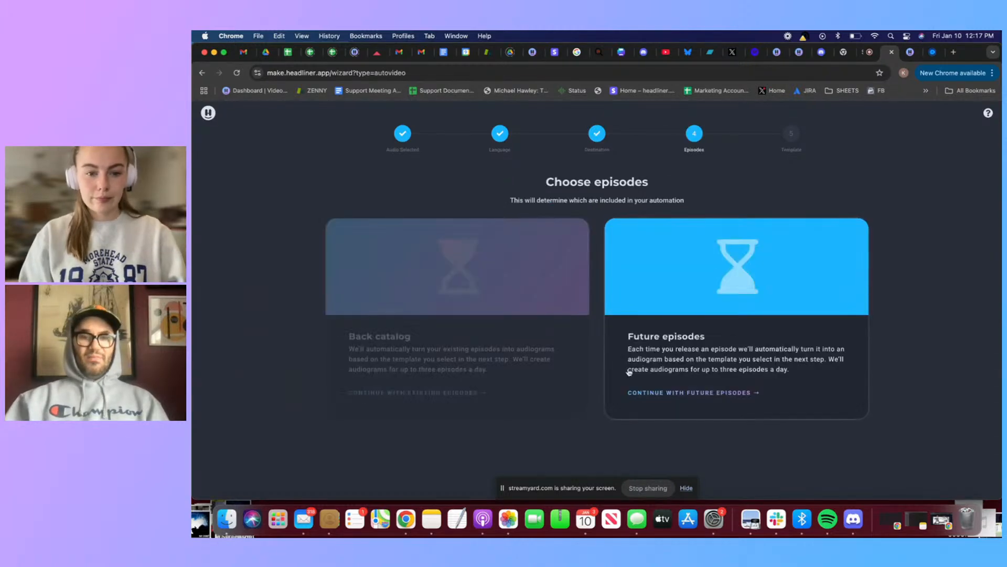
click(732, 289)
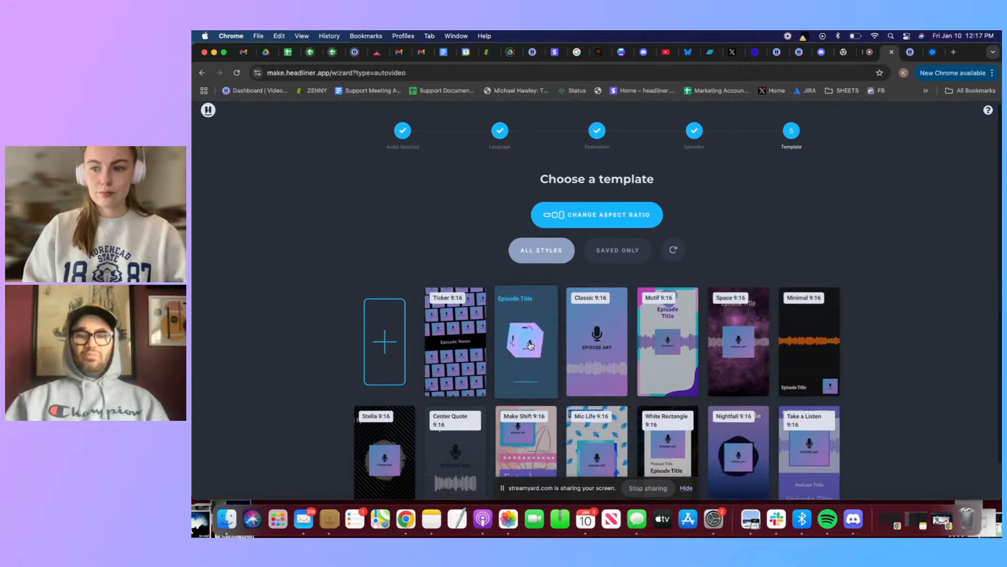
Choose the White Rectangle 9:16 template and open the media settings of its Five At The Door artwork
scroll(530, 345, down, 1)
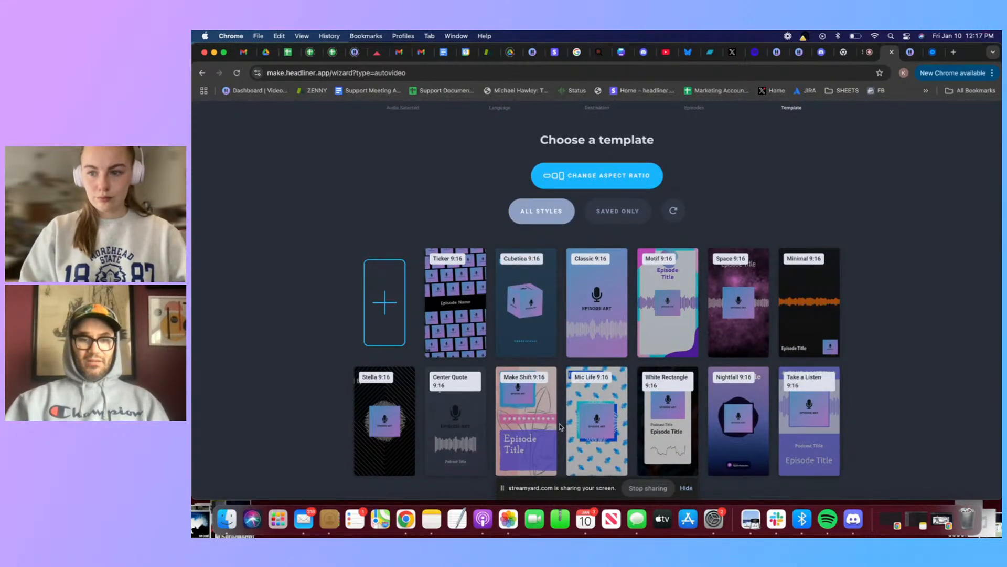
click(678, 412)
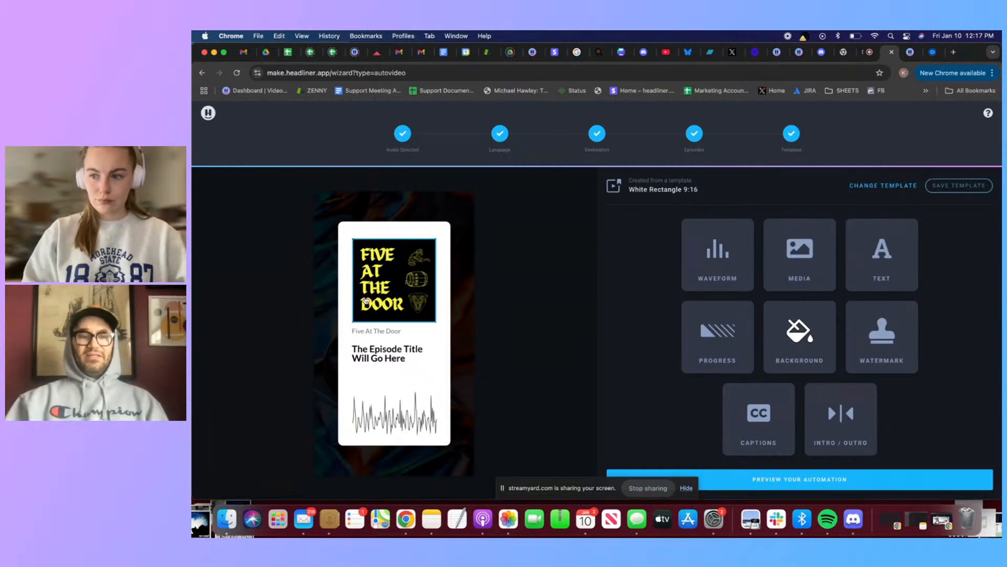
click(813, 272)
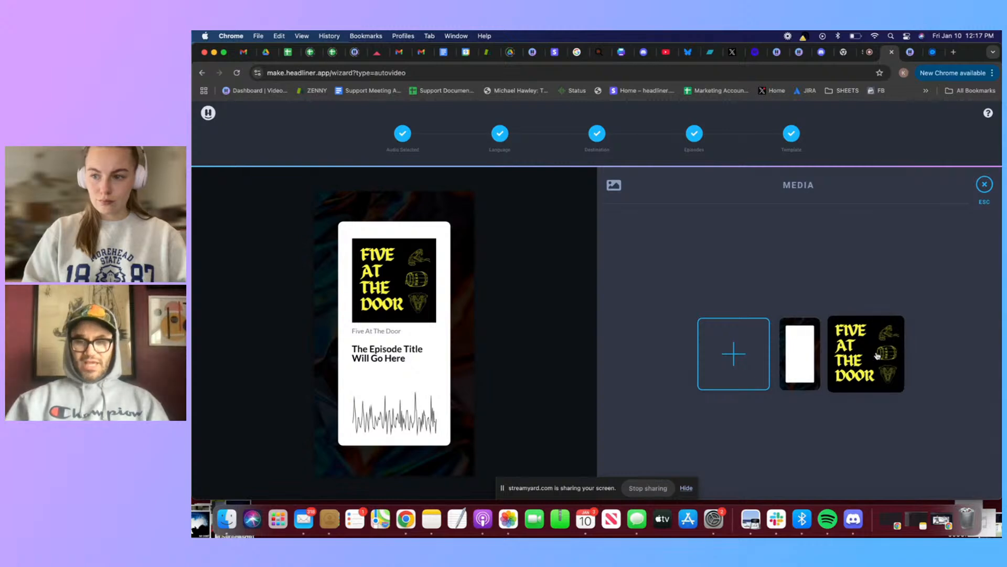
click(877, 355)
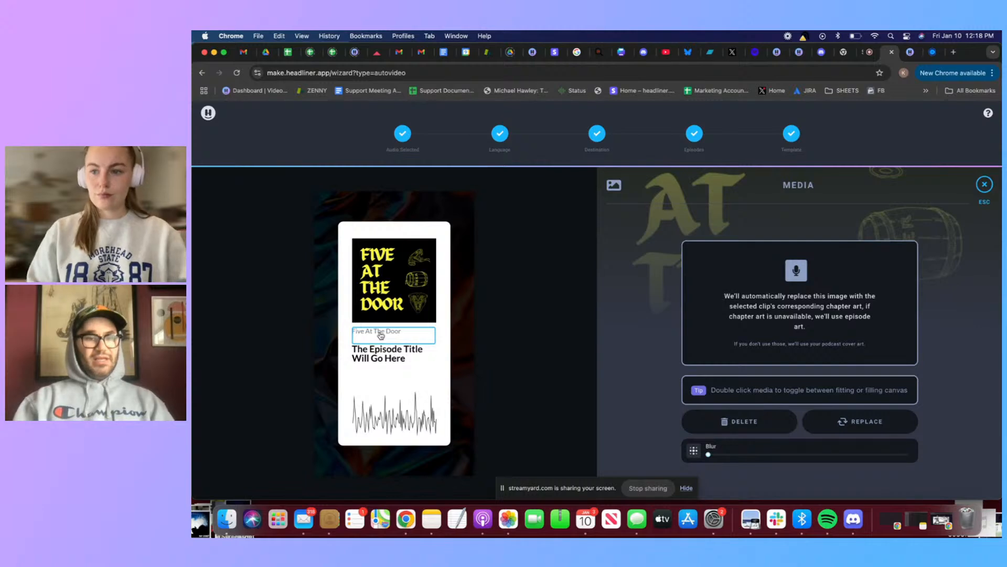
Change the waveform to the circular radiating-lines style, enlarge it and centre it below the episode title
click(388, 420)
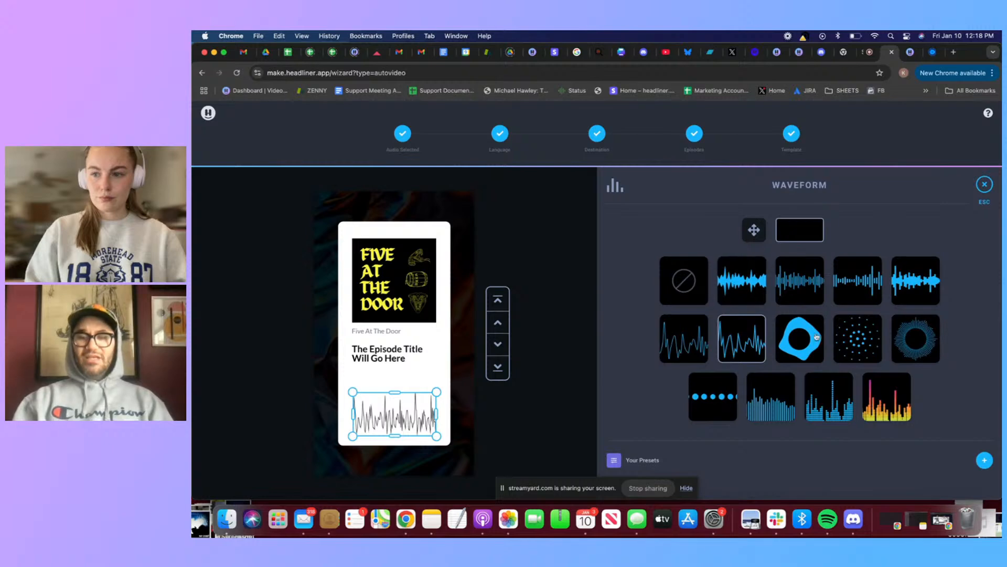
click(920, 347)
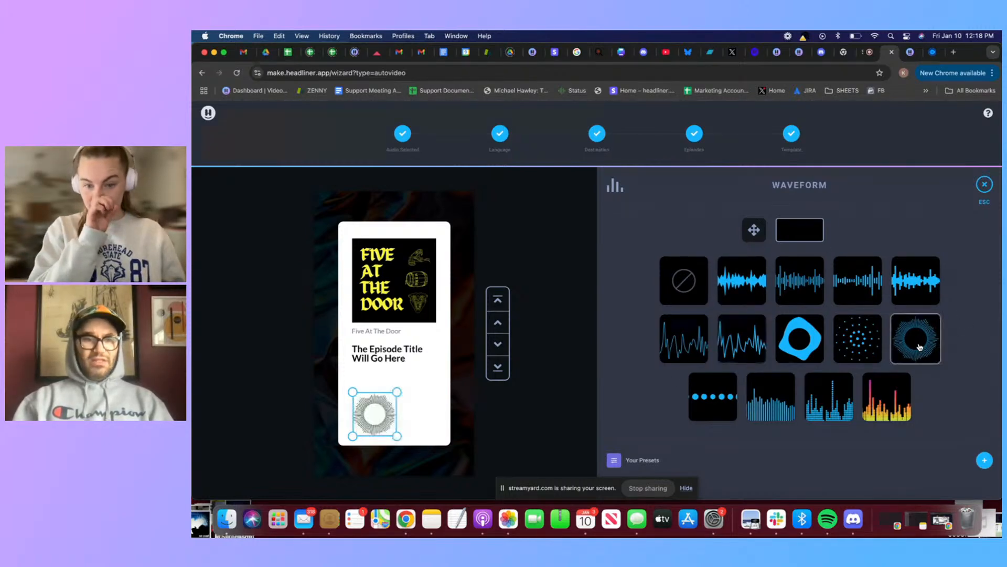
mouse_move(377, 406)
mouse_down()
mouse_move(387, 397)
mouse_move(353, 439)
mouse_move(391, 400)
mouse_up()
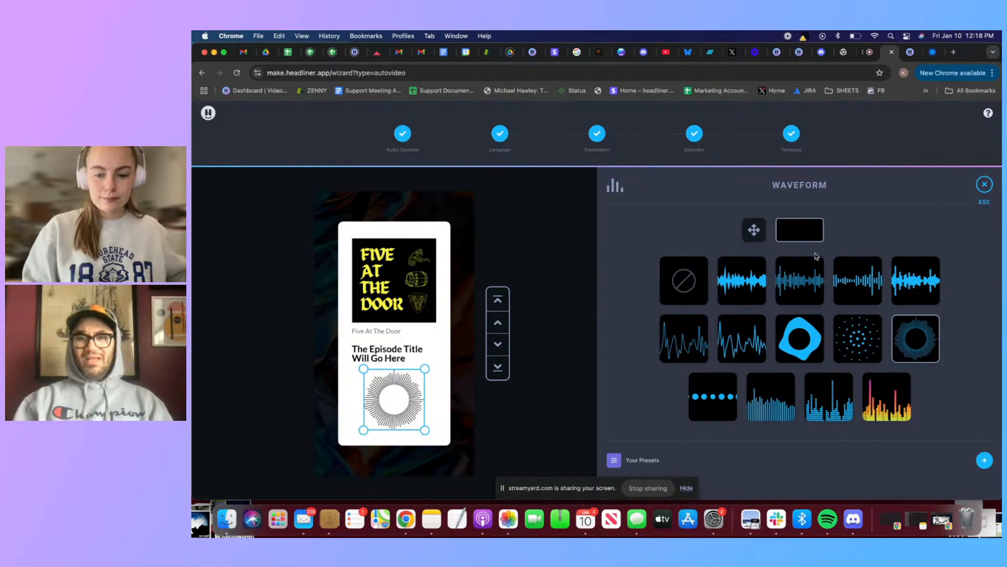
Try yellow and dark navy on the waveform, and set its colour to the semi-transparent black swatch
click(799, 227)
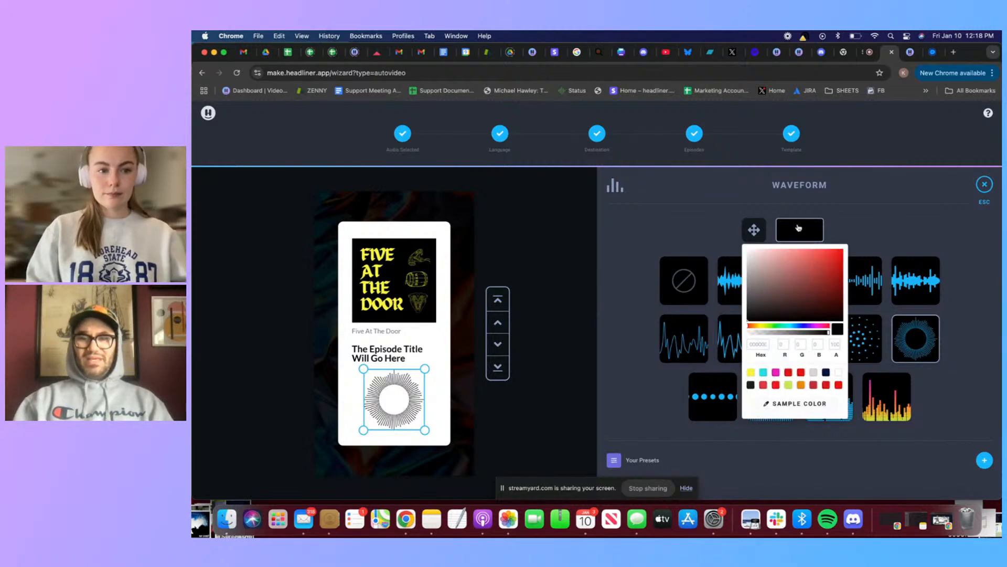
click(753, 372)
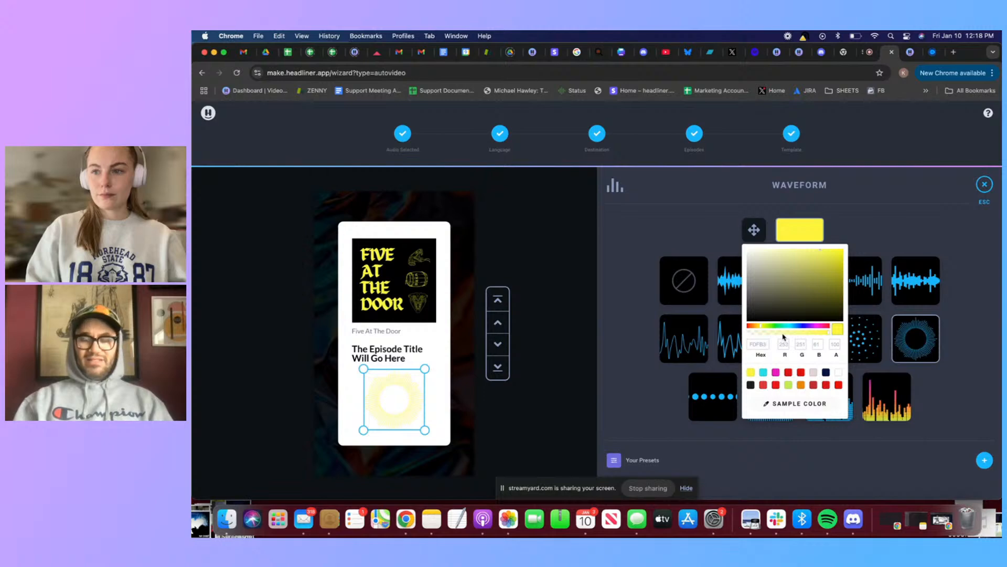
click(826, 373)
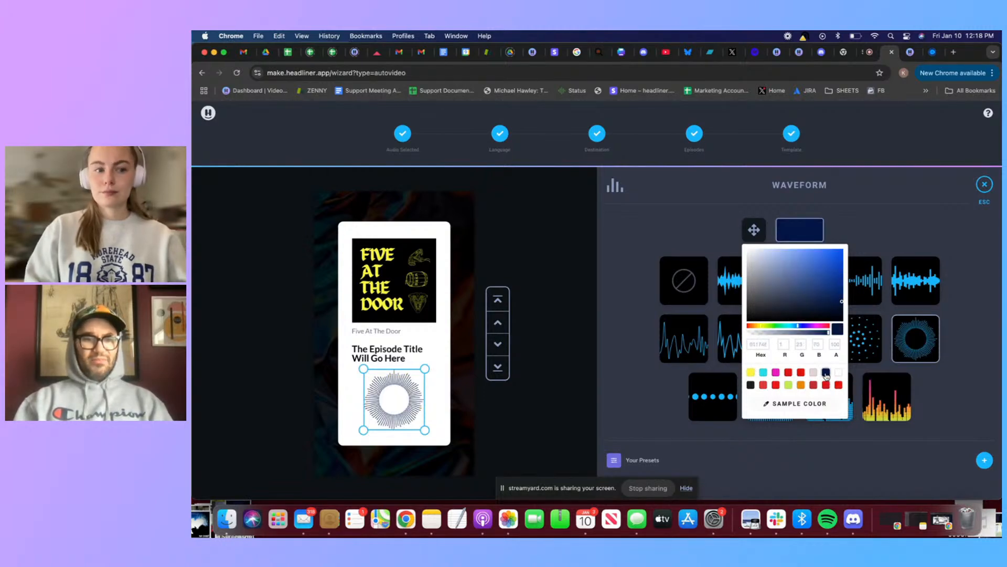
click(751, 385)
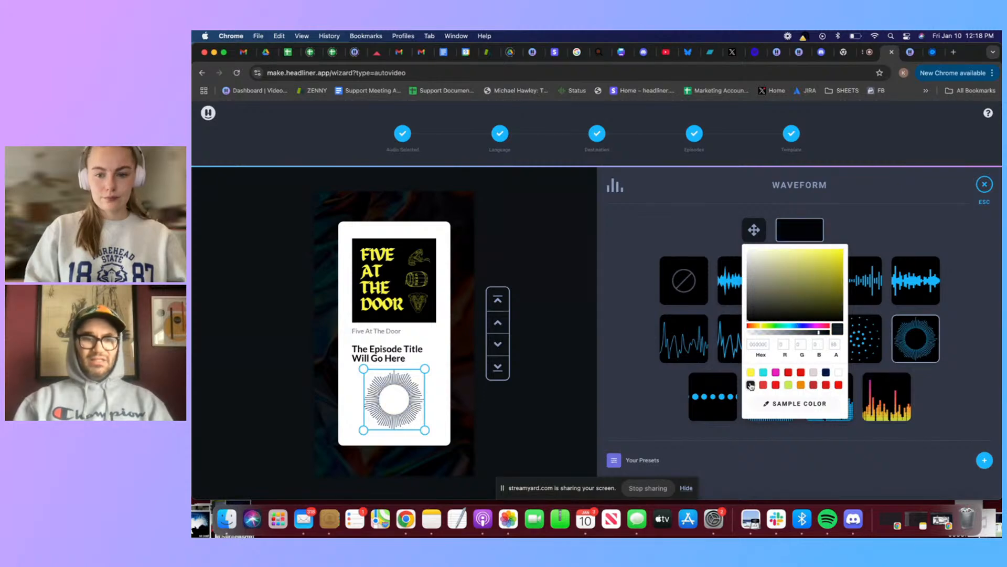
click(964, 272)
Switch the waveform to the row-of-dots style and recentre it on the white card
click(713, 396)
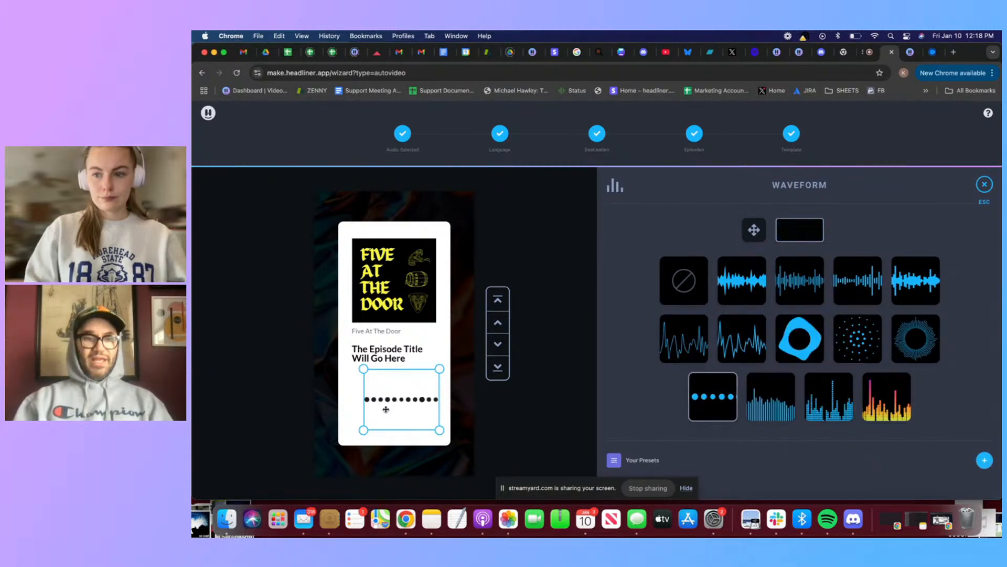
drag(400, 402, 390, 404)
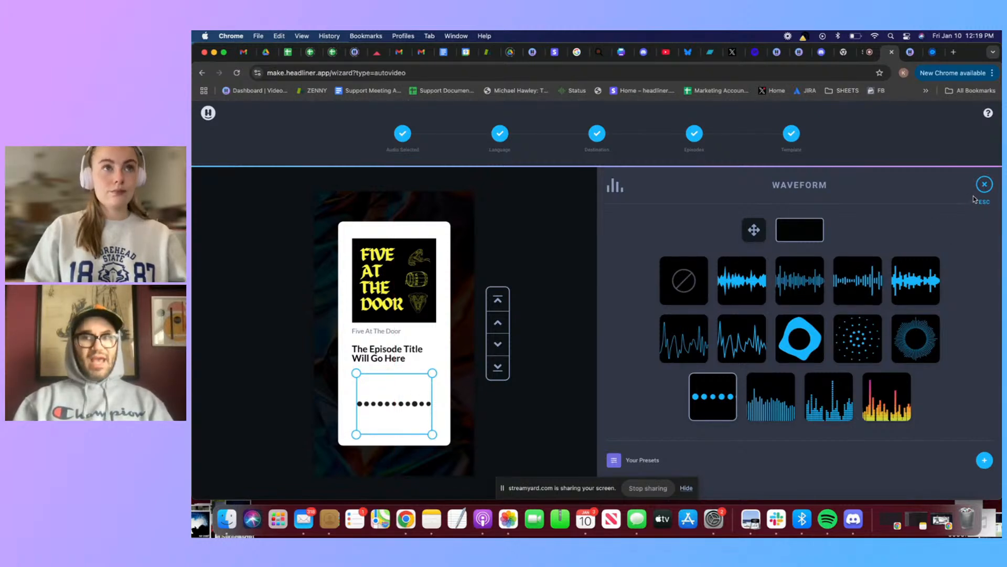
click(984, 186)
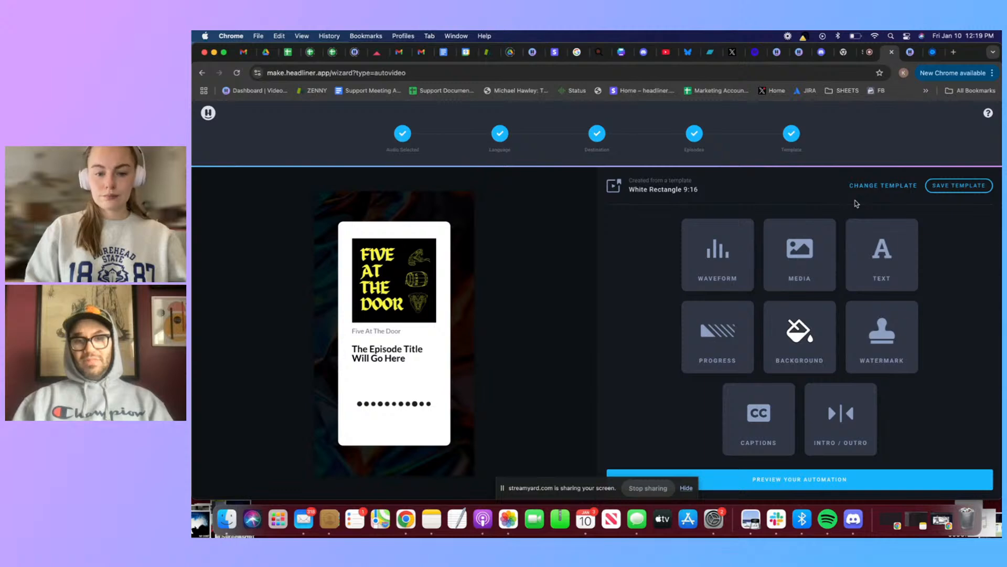
Switch to a blank template, shrink the Five At The Door artwork and centre it in the upper half of the canvas
click(898, 188)
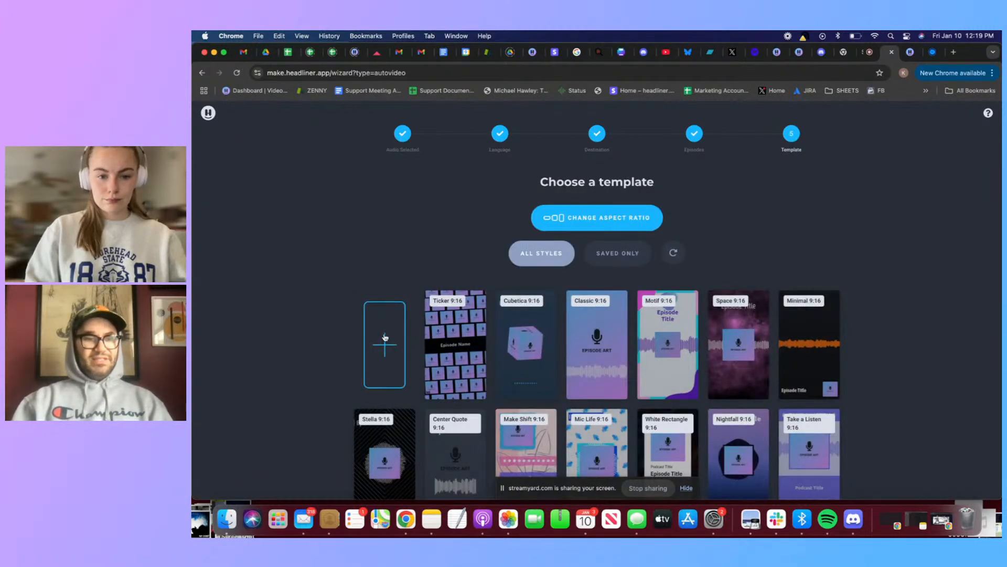
click(382, 350)
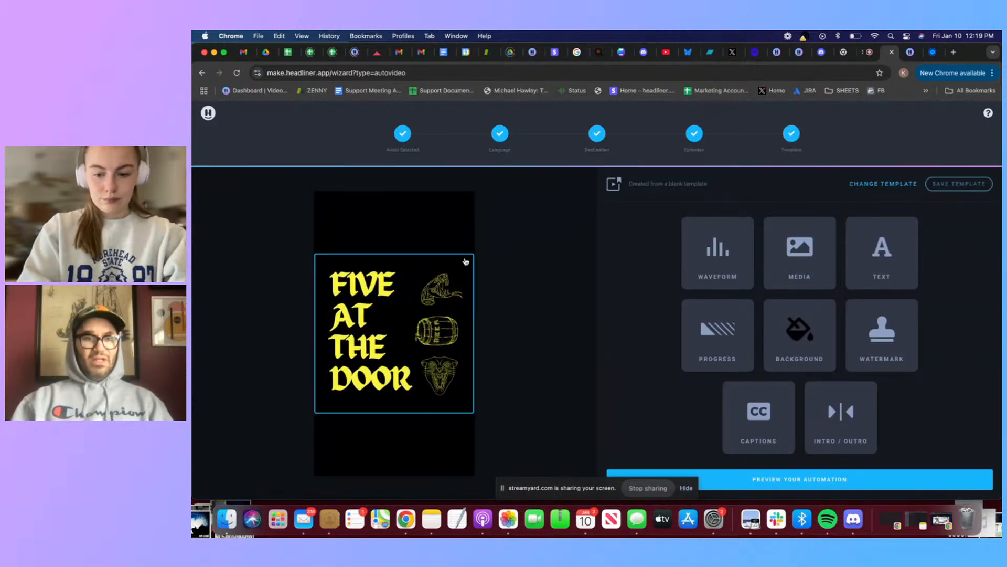
drag(470, 258, 435, 250)
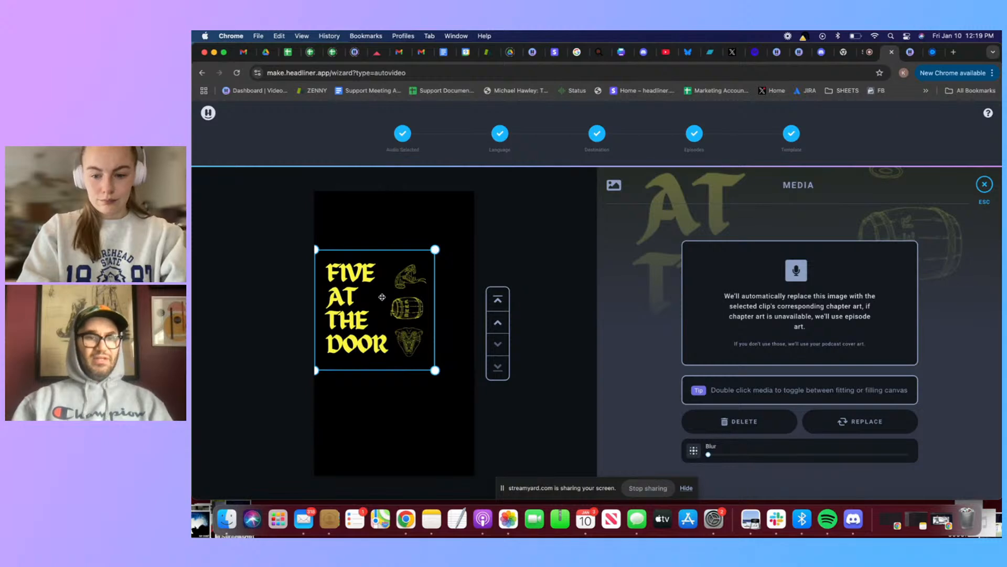
drag(382, 297, 400, 266)
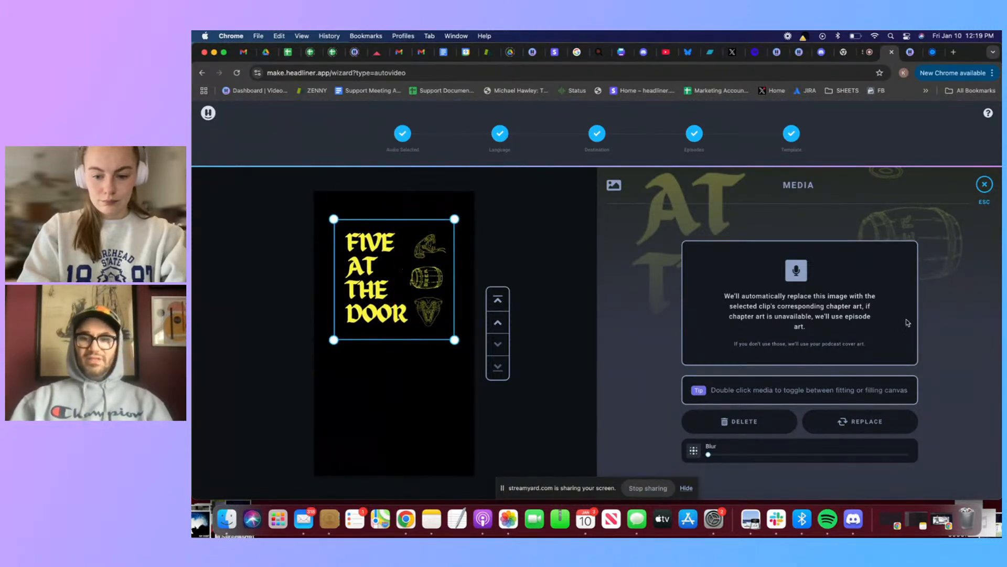
click(988, 190)
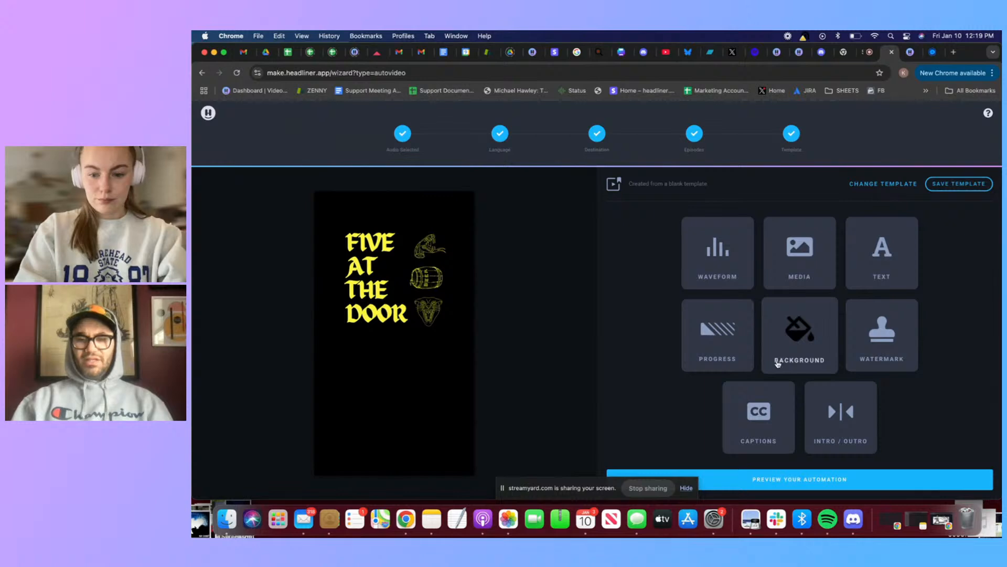
Try a pale pinkish-grey background and set the background colour to white (FFFFFF)
click(794, 343)
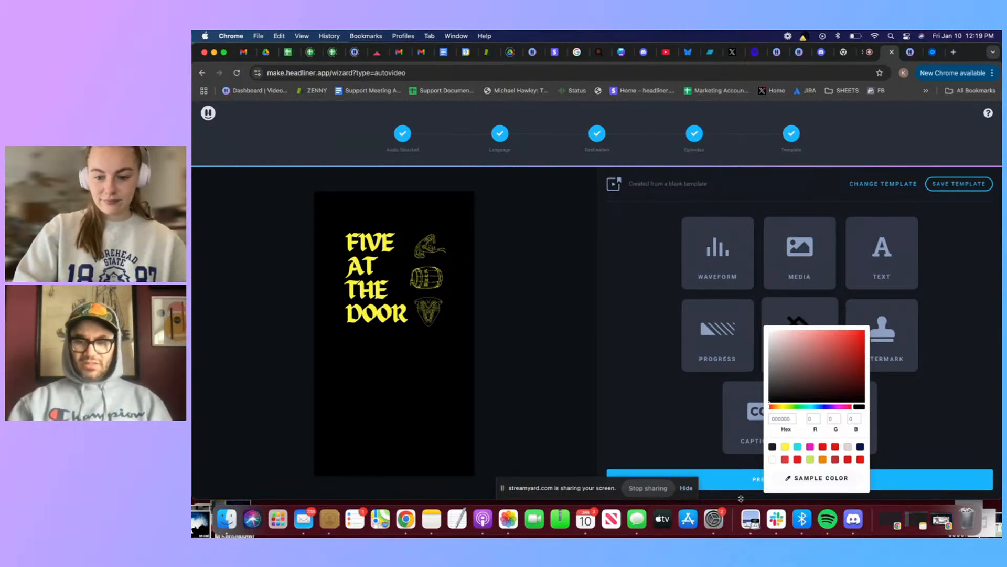
click(849, 448)
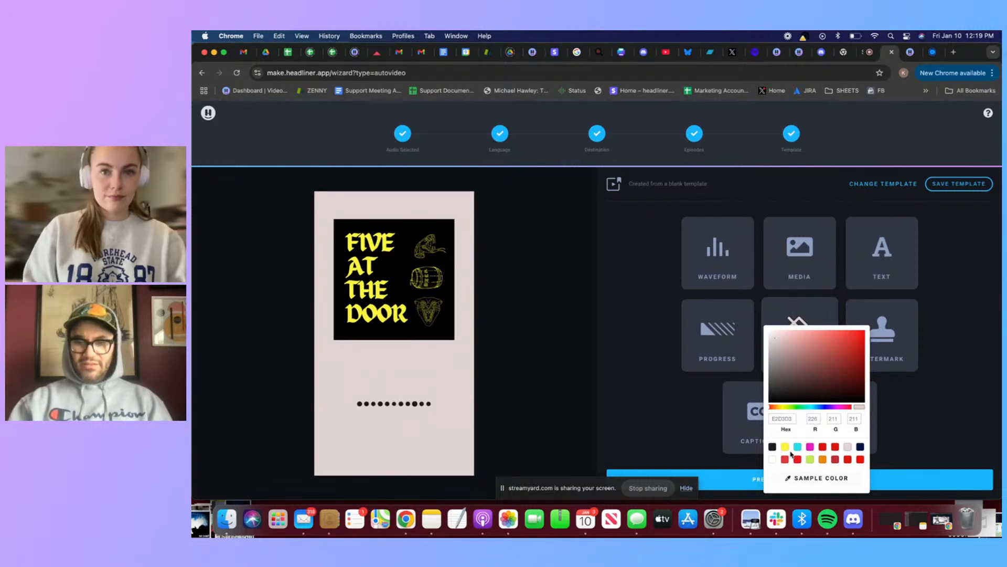
click(773, 461)
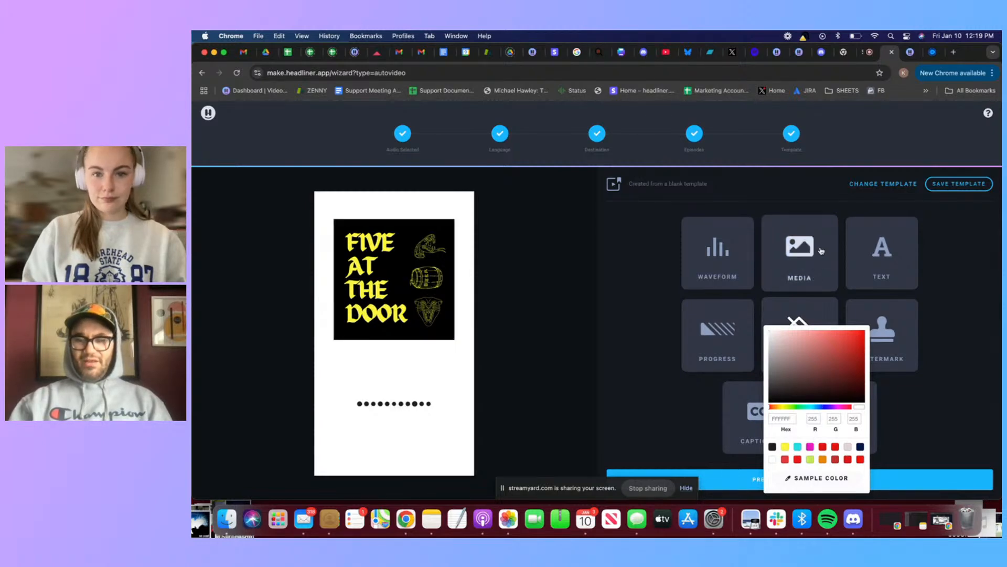
Switch the waveform to the solid vertical bars style, move it to the canvas's bottom edge and stretch it across the full width
click(737, 267)
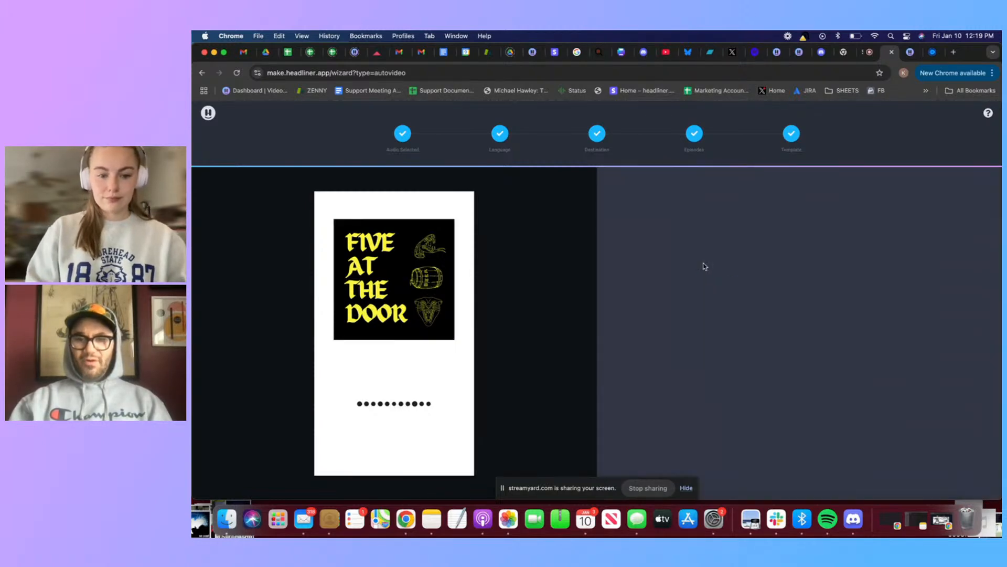
click(777, 392)
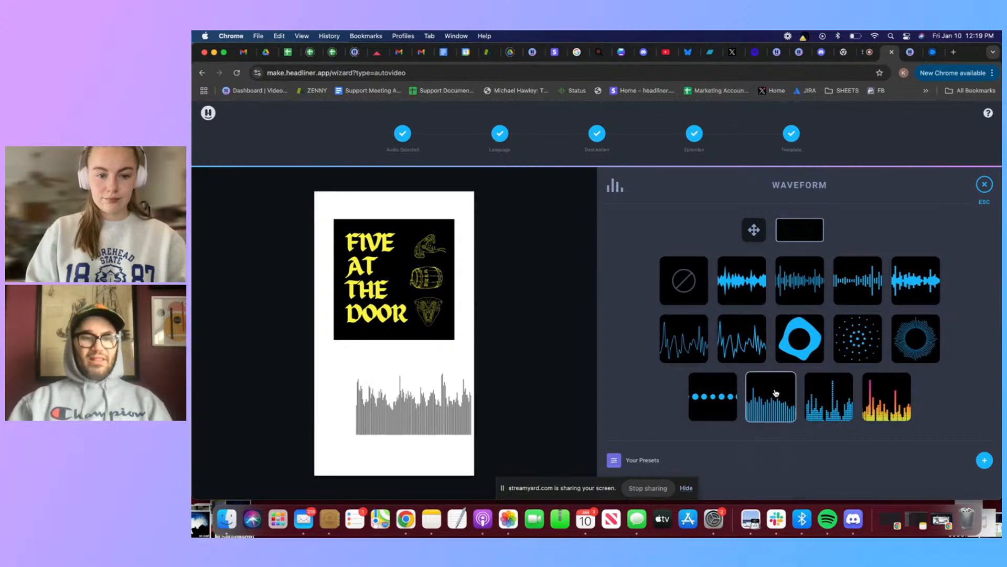
drag(414, 413, 422, 457)
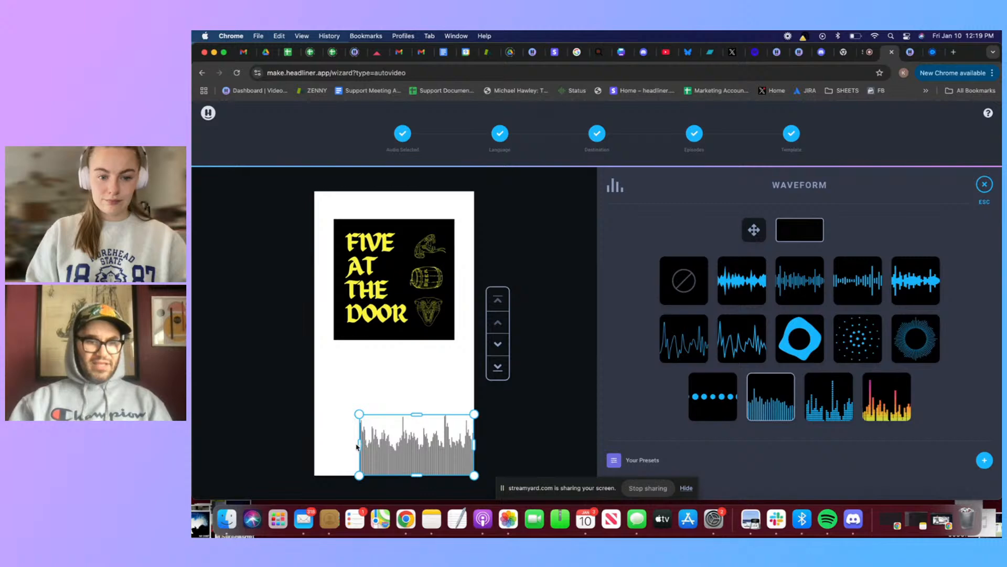
drag(359, 443, 264, 445)
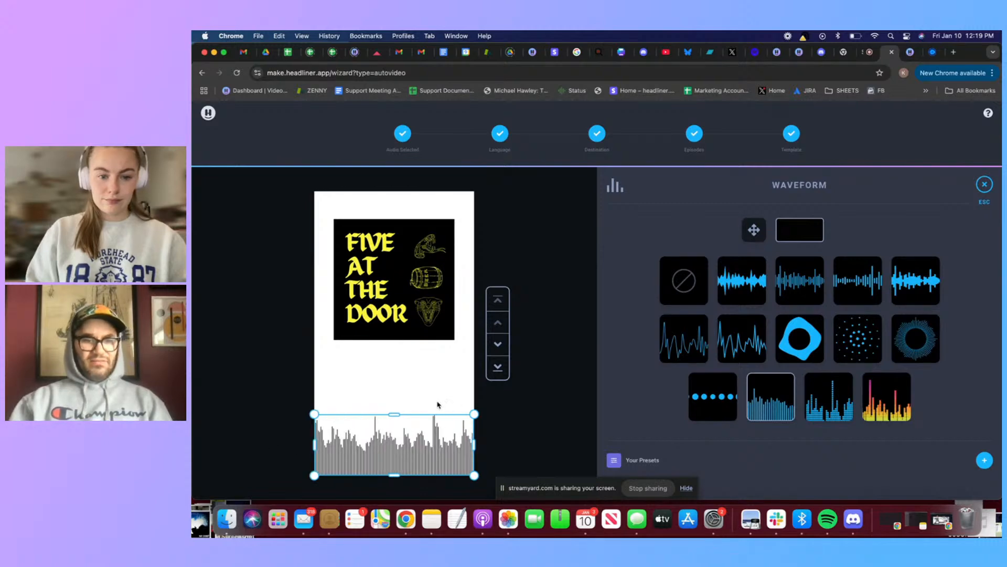
click(555, 396)
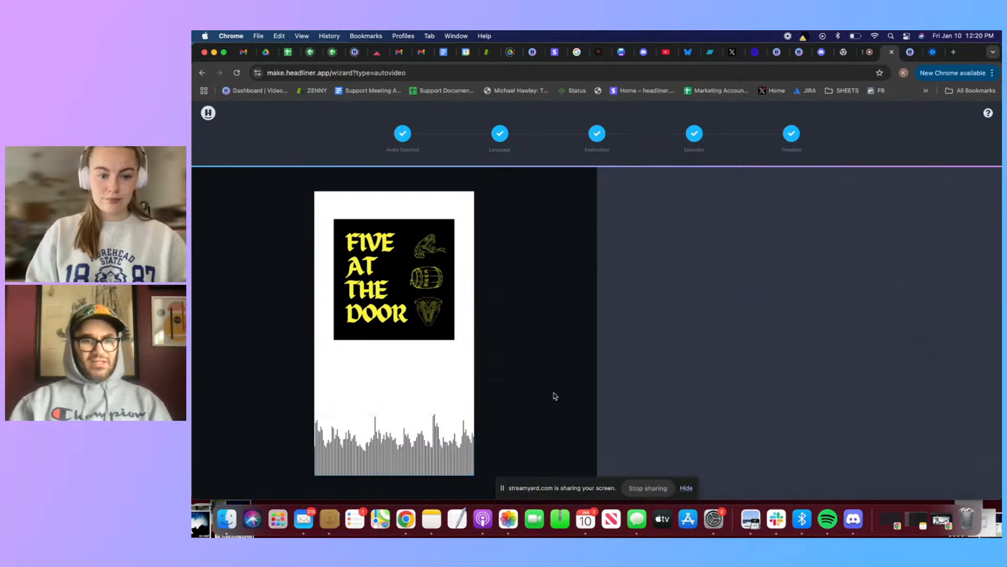
Add an automatic episode title text box and set its text colour to black (000000)
click(857, 255)
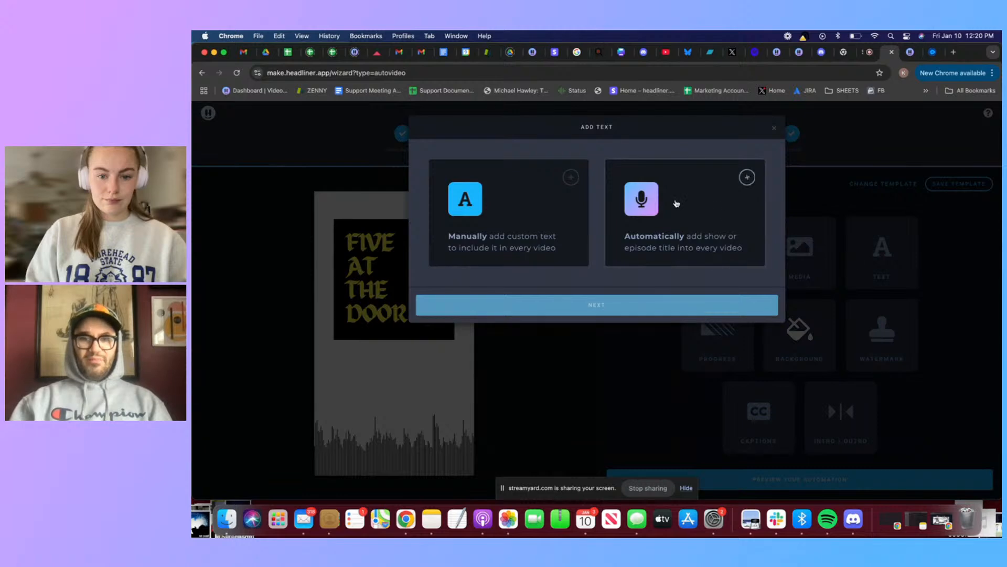
click(703, 176)
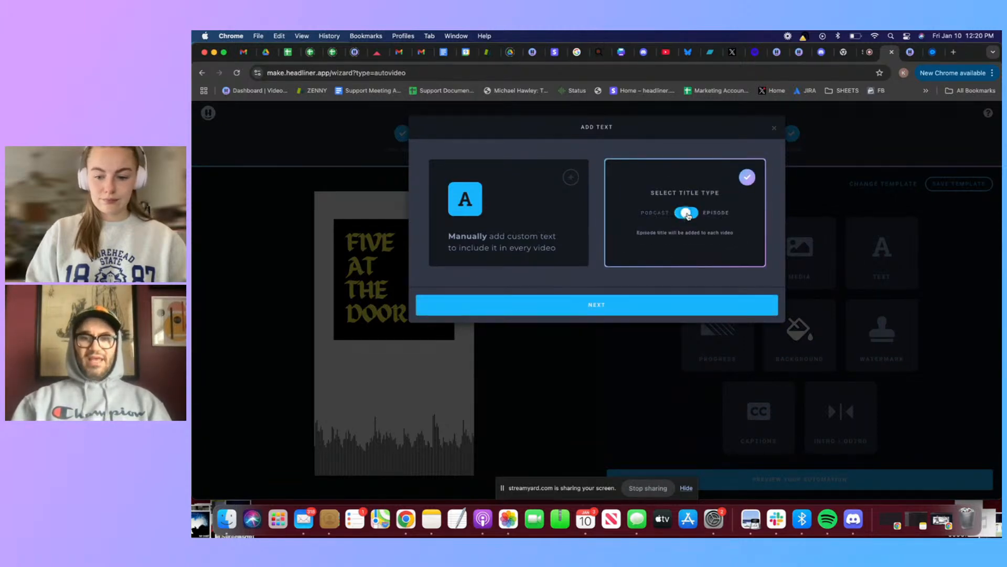
click(664, 303)
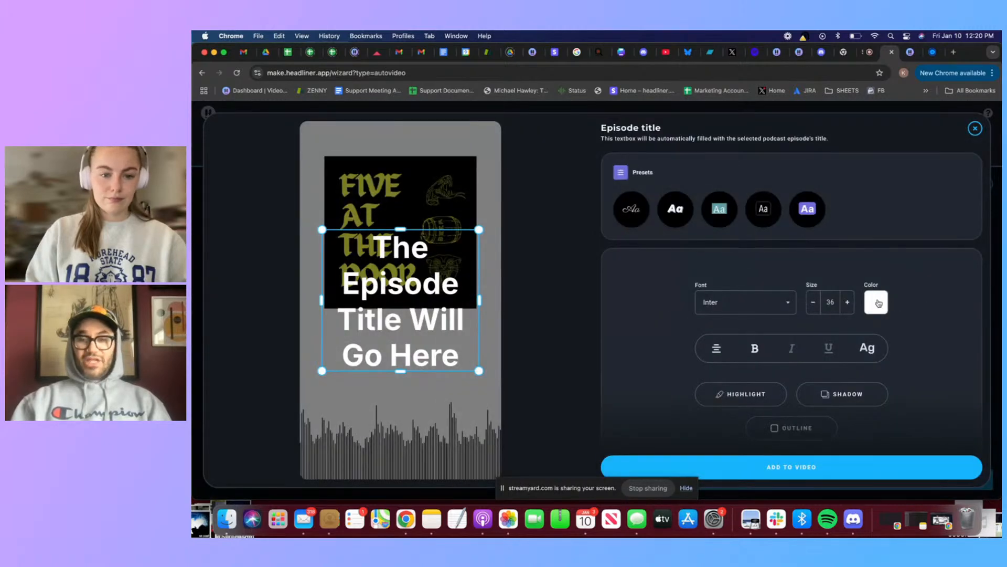
click(876, 302)
click(904, 445)
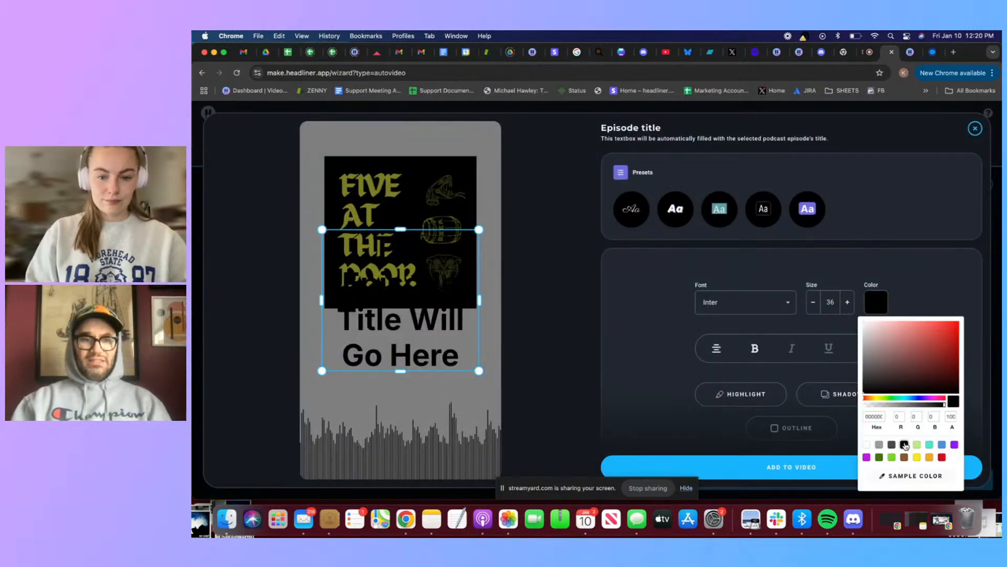
Try the Nosifer and Archivo fonts on the episode title
click(761, 304)
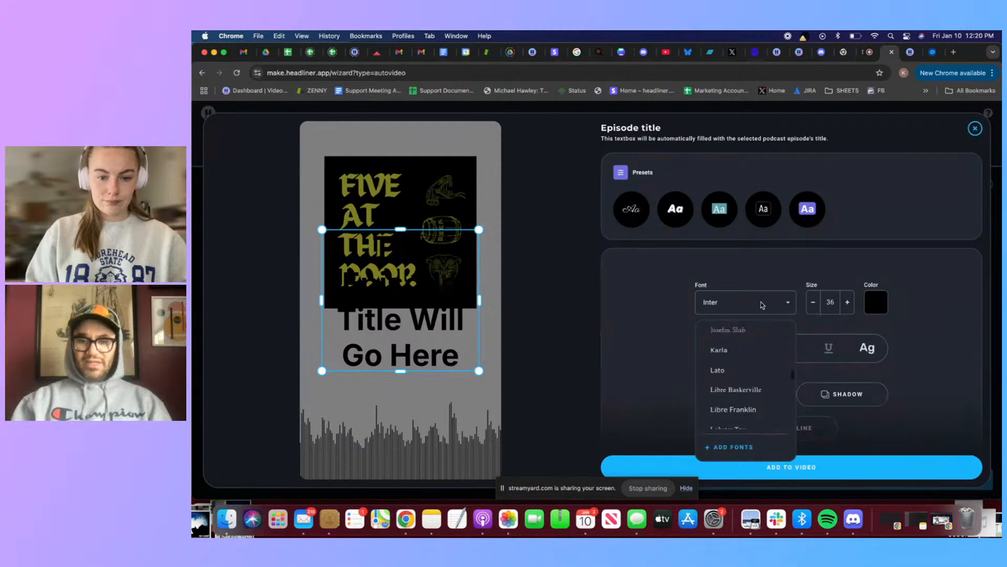
scroll(748, 404, down, 5)
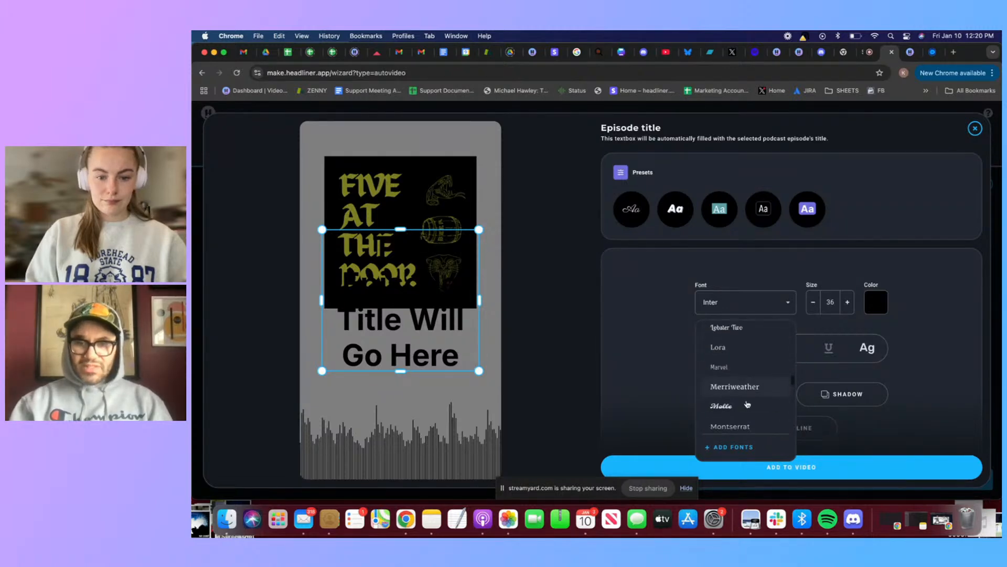
scroll(748, 403, down, 1)
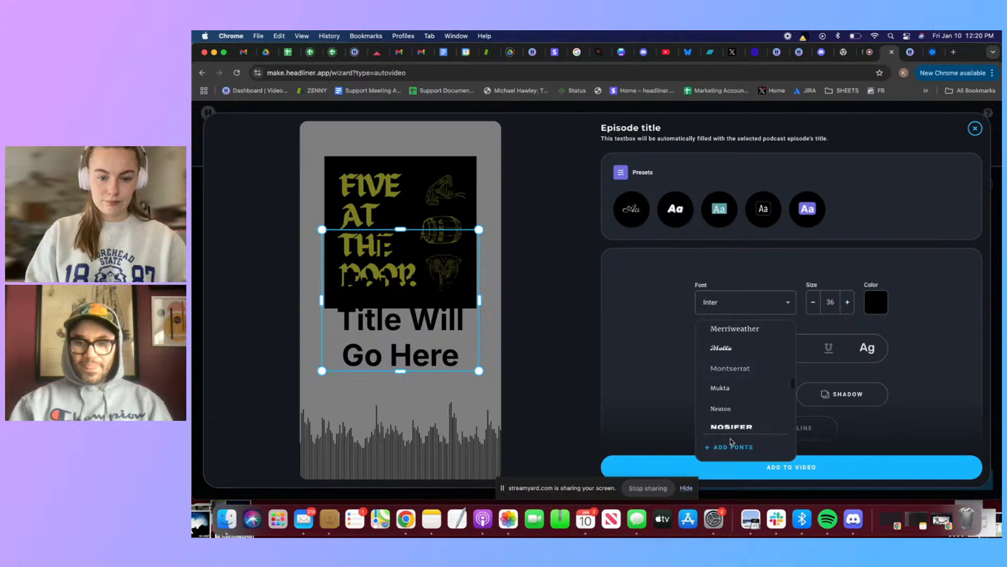
click(732, 427)
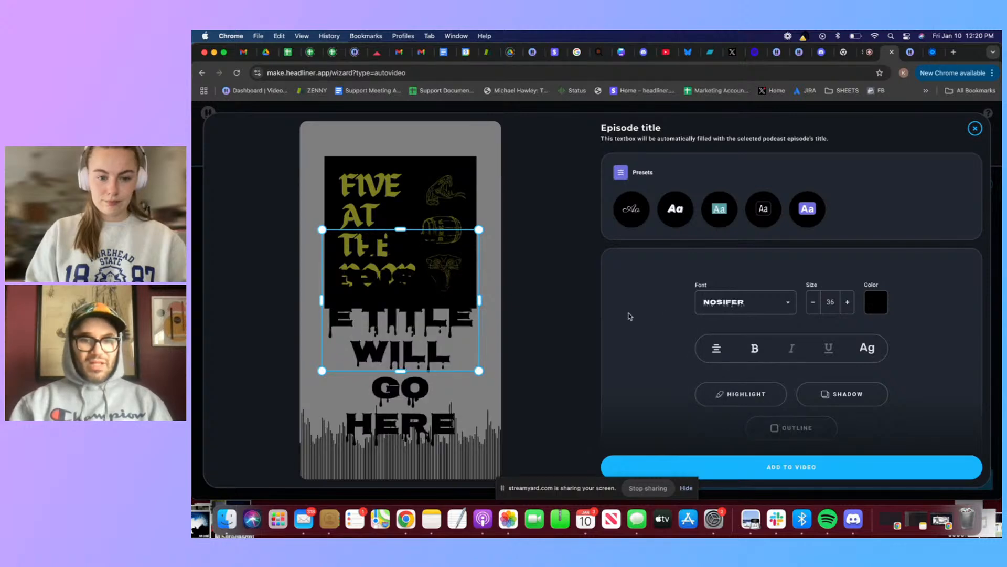
click(739, 310)
scroll(742, 372, up, 1)
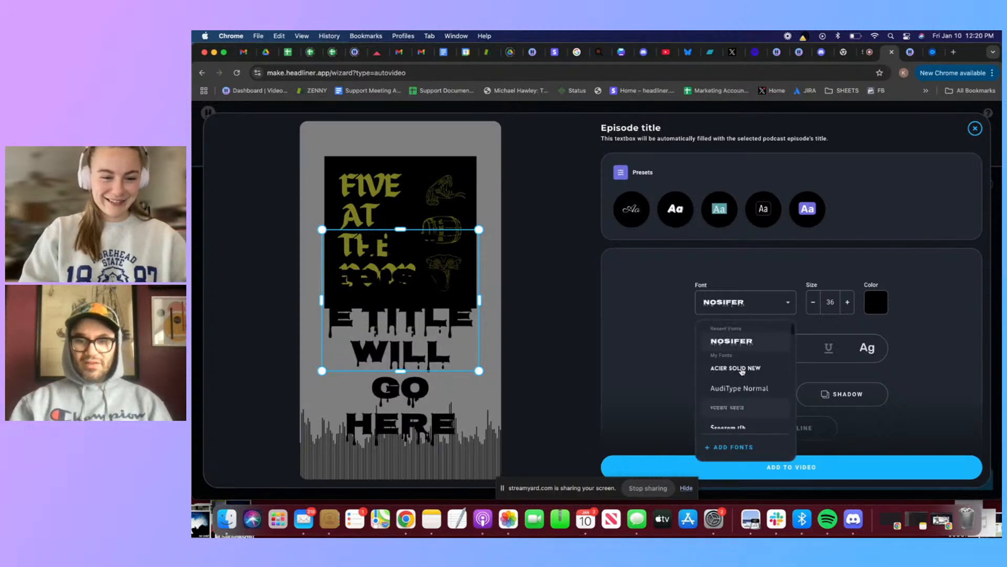
scroll(742, 347, down, 5)
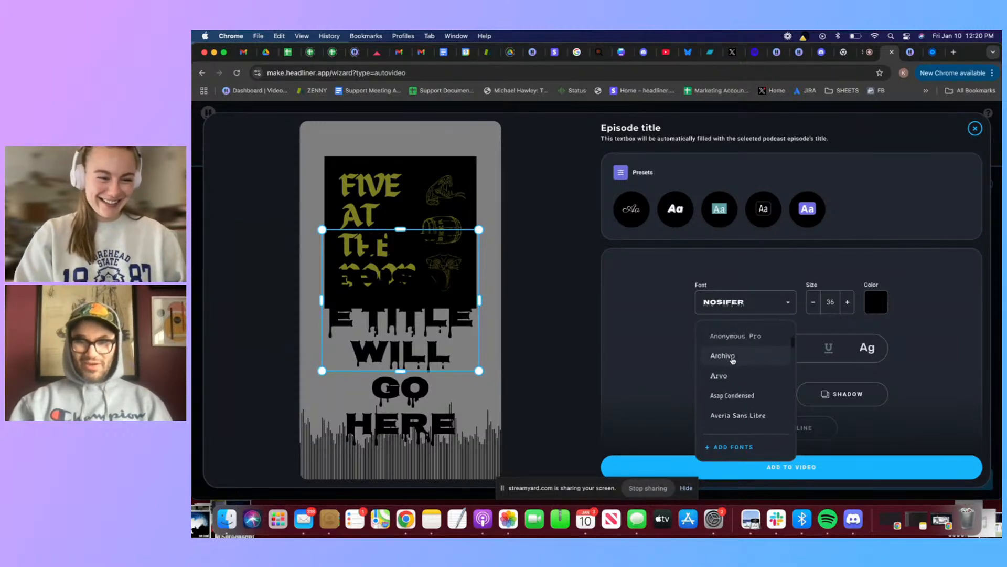
click(733, 359)
Set the episode title's font to the custom Seagram tfb font
click(741, 303)
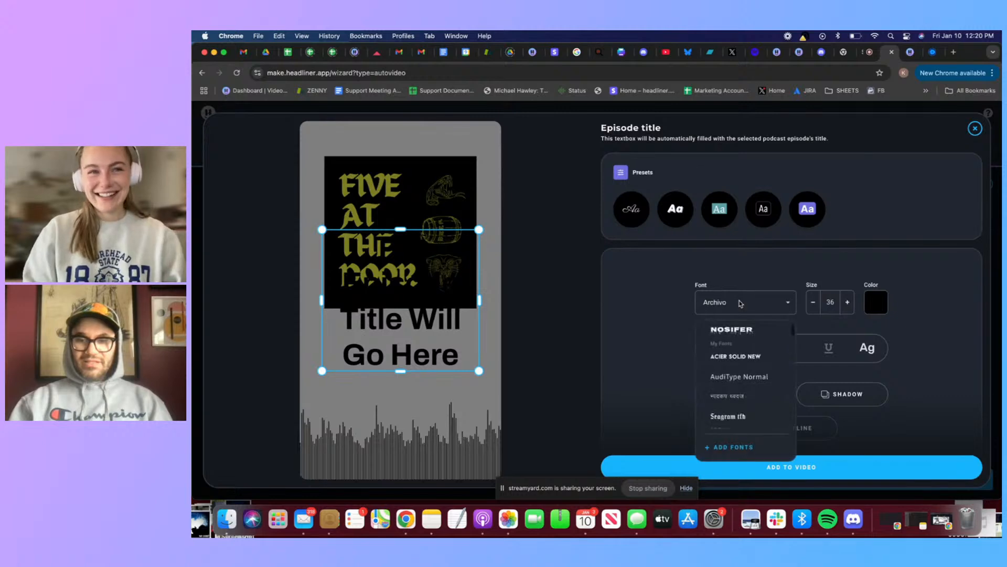
scroll(738, 382, down, 3)
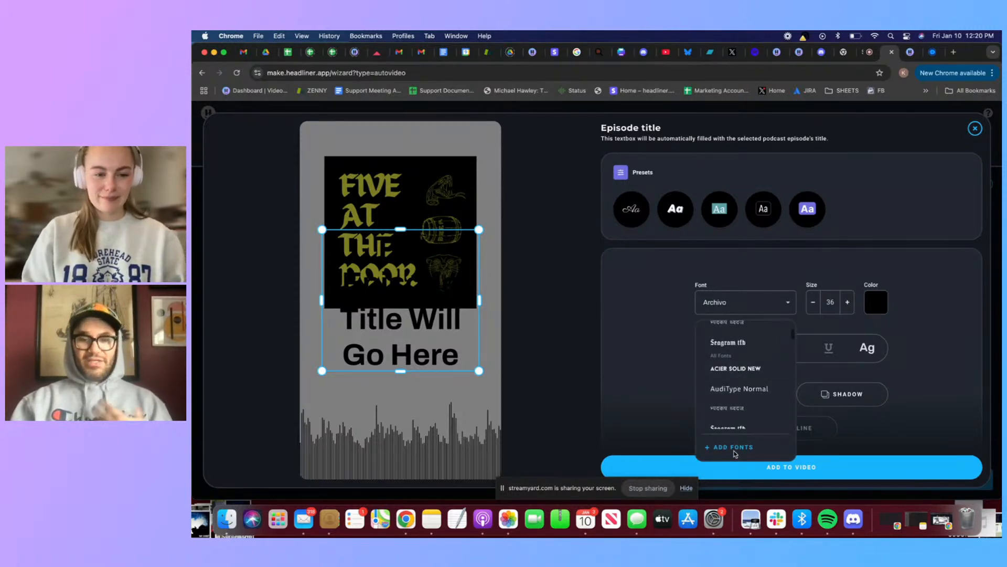
click(737, 344)
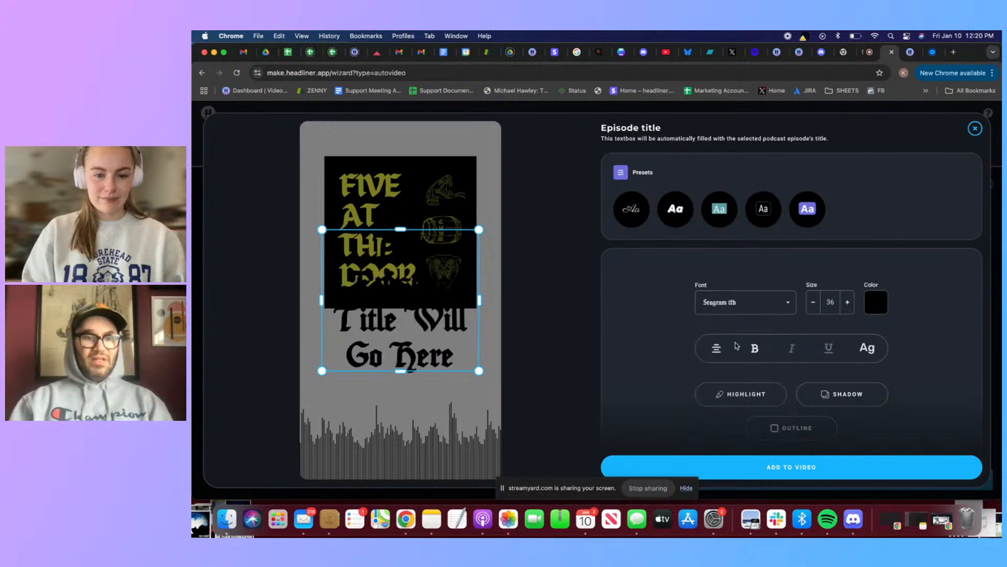
Move the episode title box just below the artwork and reduce its height, keeping it about as wide as the artwork
drag(413, 296, 413, 369)
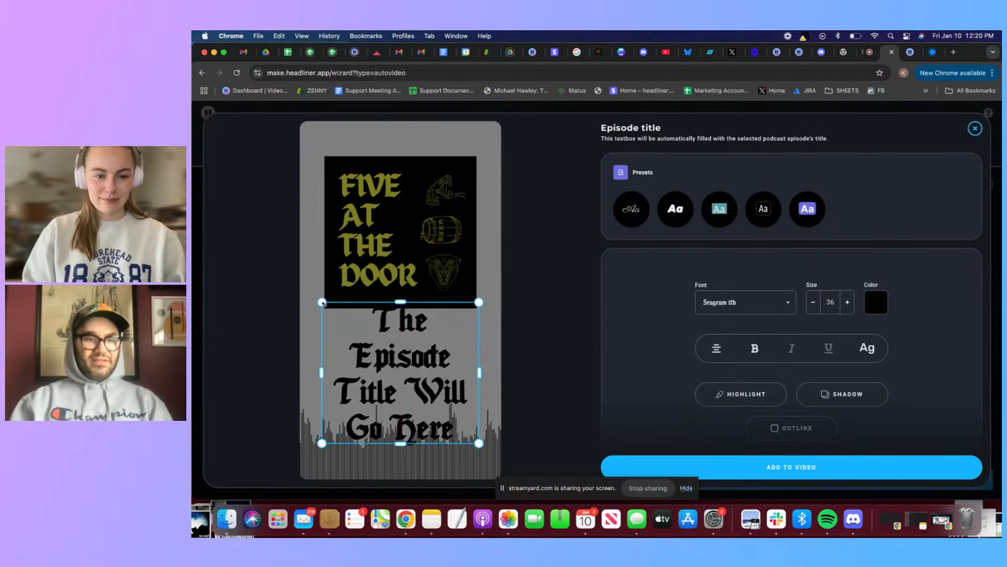
drag(322, 303, 378, 344)
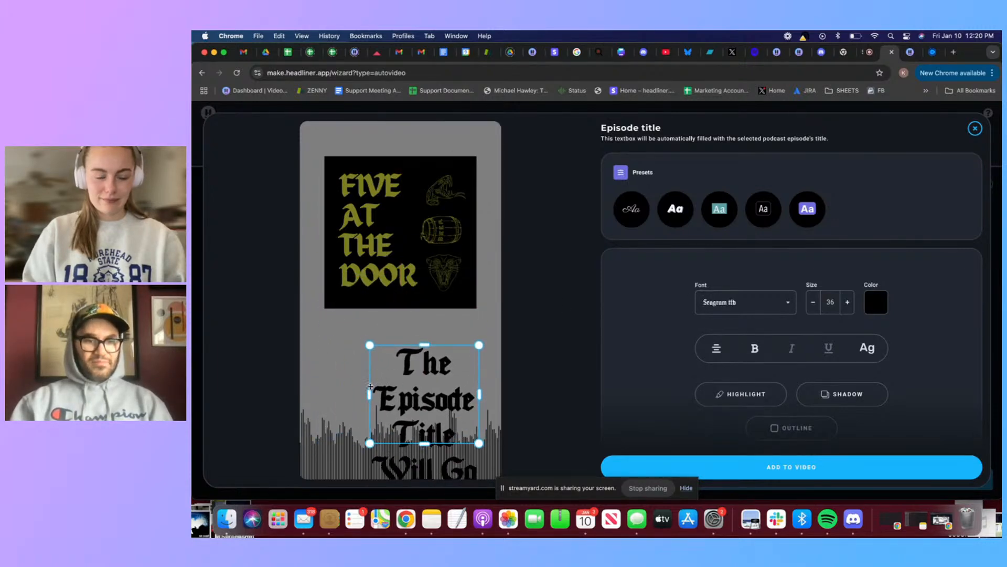
drag(369, 395, 321, 385)
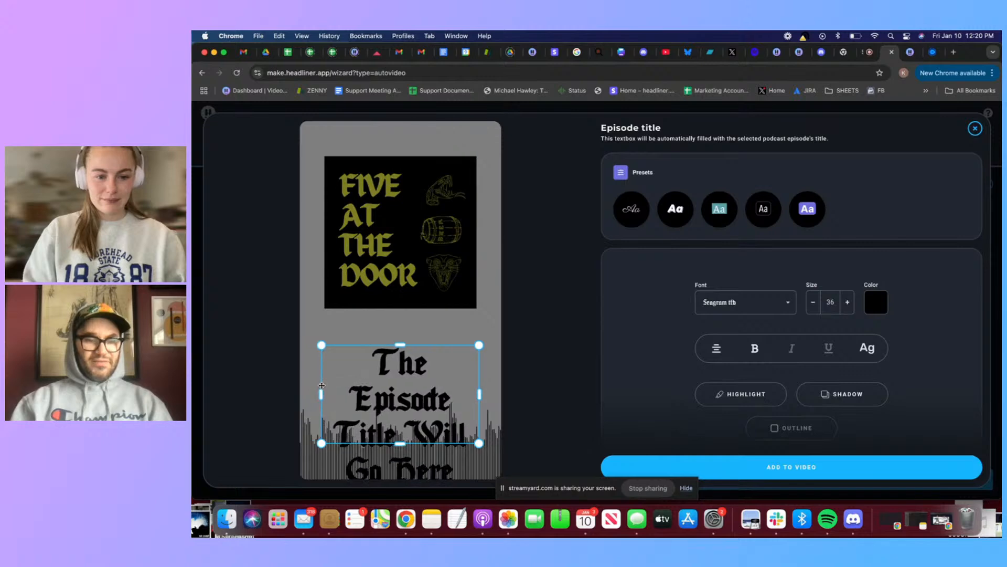
mouse_move(402, 374)
mouse_down()
mouse_move(401, 340)
mouse_move(401, 380)
mouse_move(405, 356)
mouse_up()
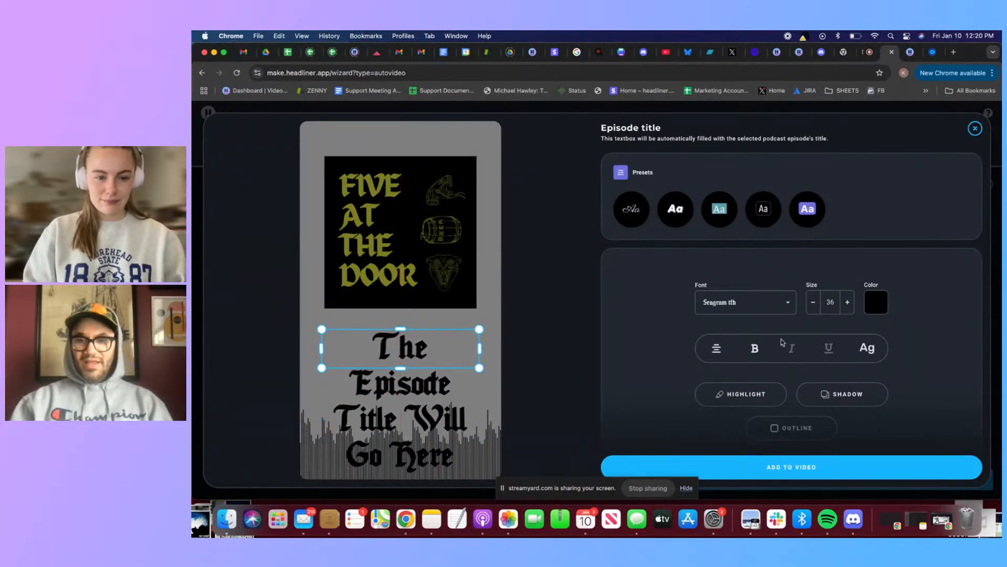
Set the episode title's font size to 12 and add the text to the video
click(814, 307)
click(814, 307)
click(817, 309)
click(814, 307)
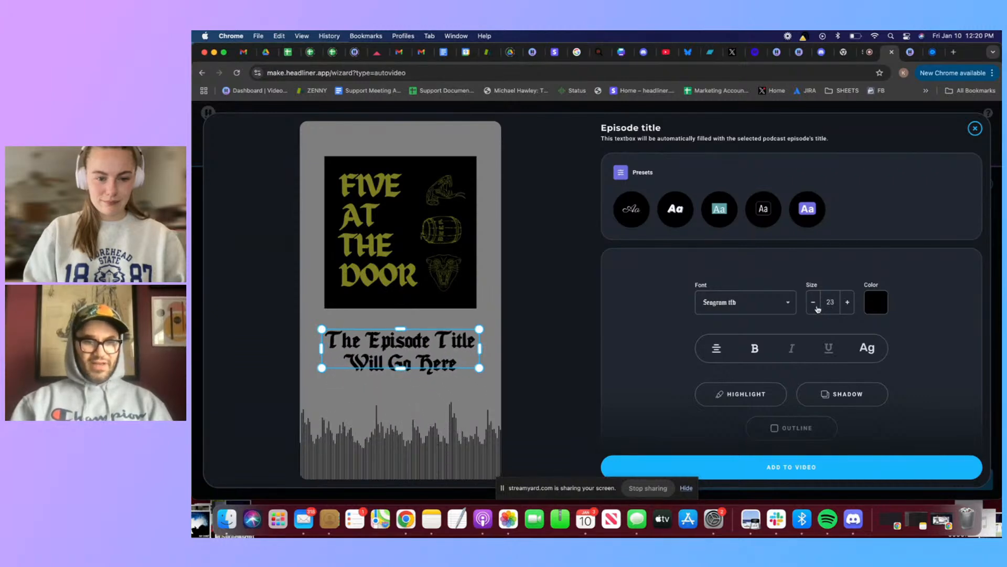
click(815, 307)
click(814, 307)
click(815, 307)
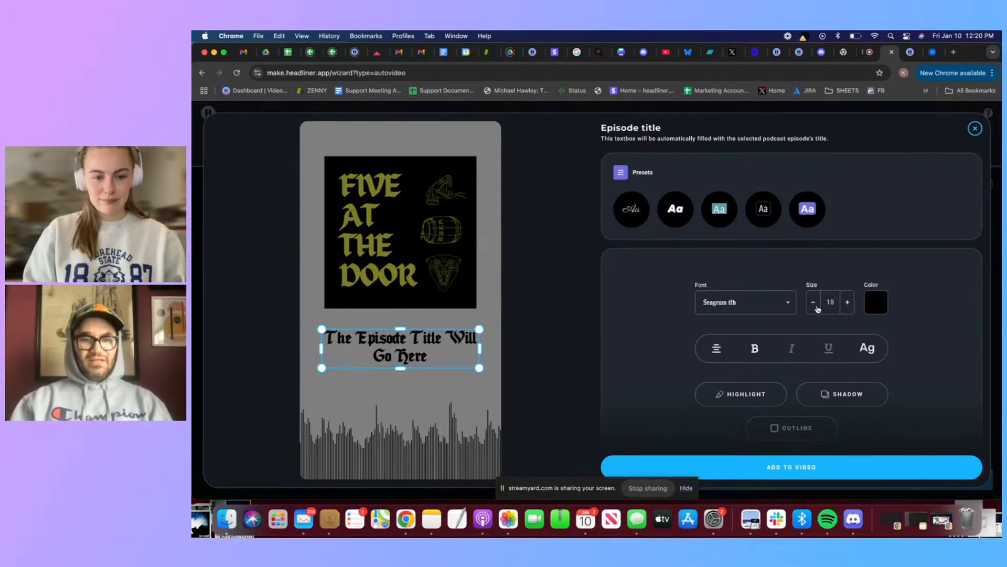
click(816, 308)
click(817, 308)
click(817, 308)
click(817, 308)
click(817, 308)
click(817, 308)
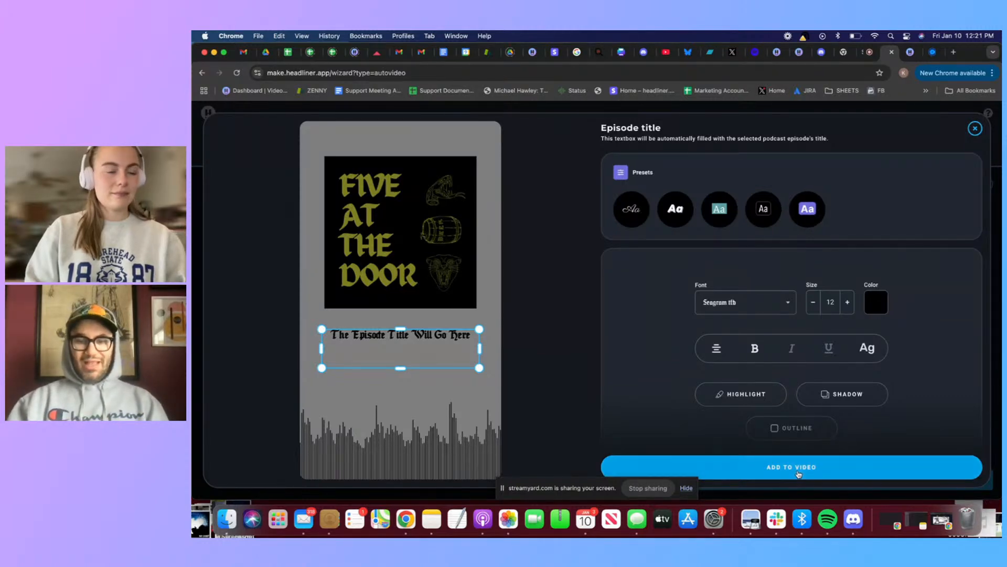
click(724, 467)
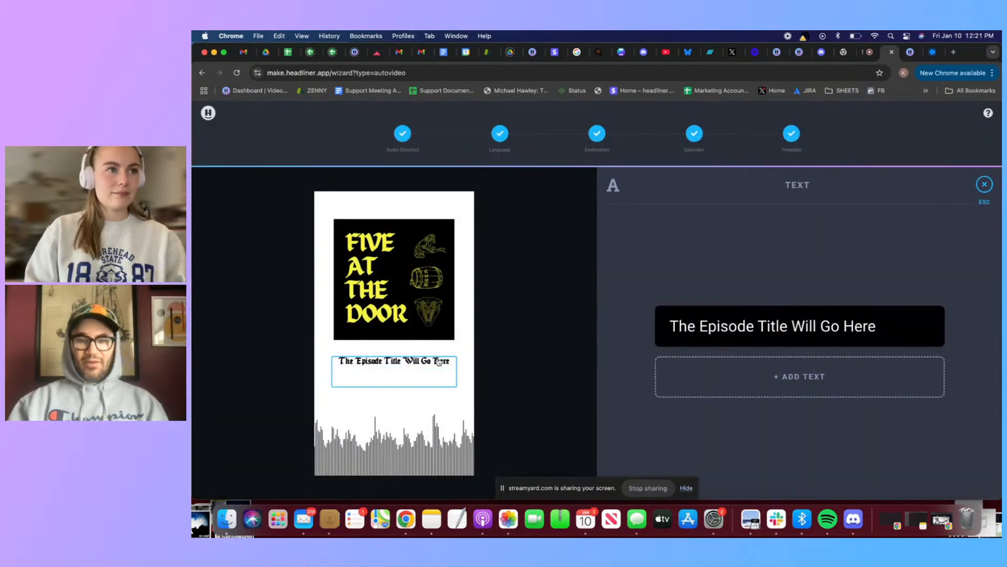
click(985, 185)
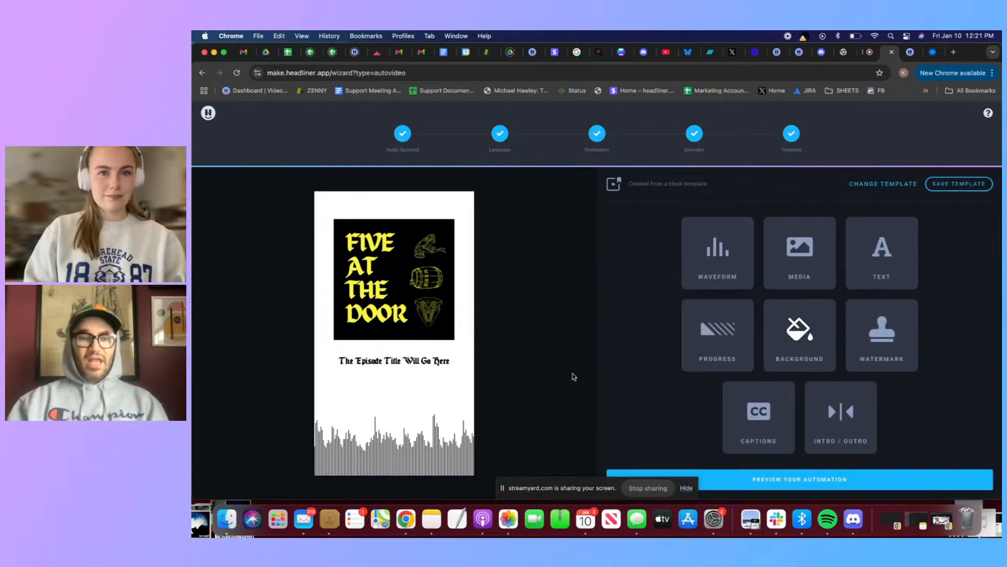
Include captions in the template and place the caption box between the episode title and the waveform
click(761, 419)
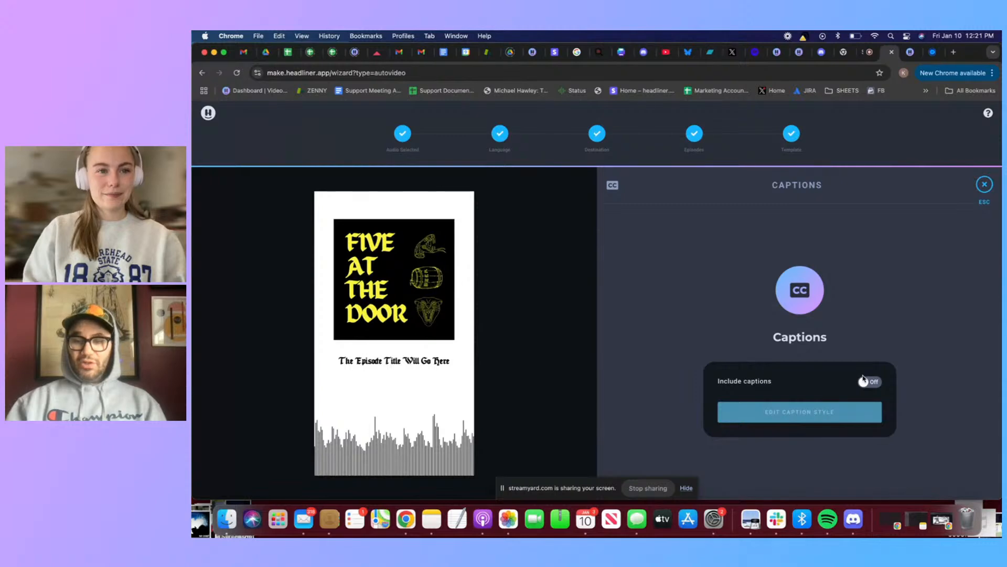
click(869, 383)
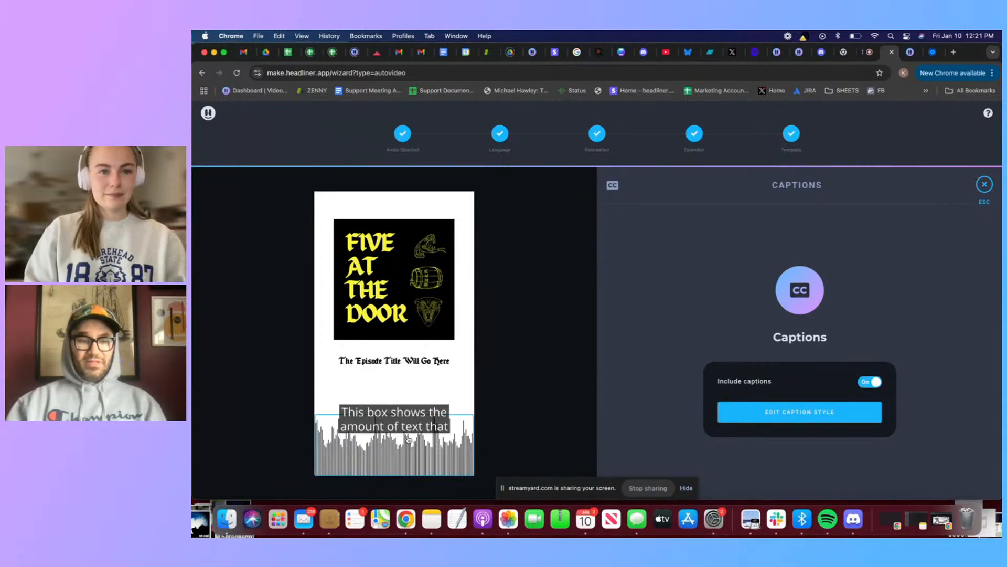
click(782, 414)
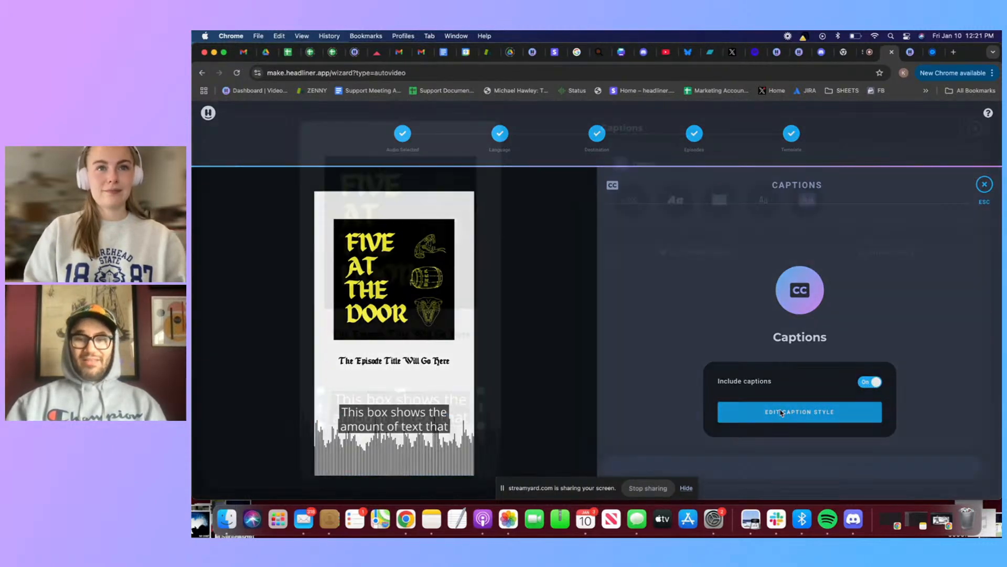
drag(368, 406, 387, 384)
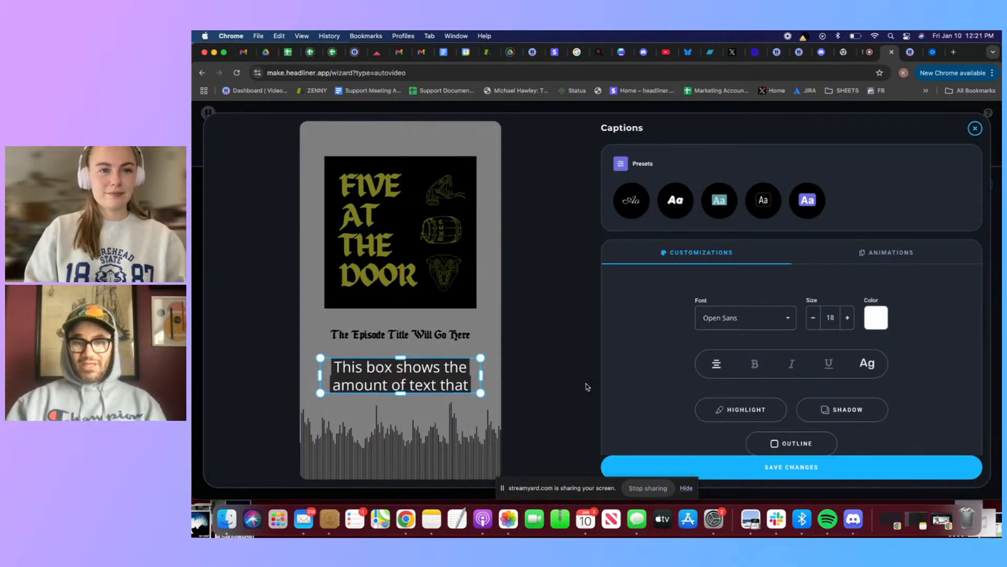
Set the caption font to Proza Libre and slightly round the corners of the caption highlight
click(783, 317)
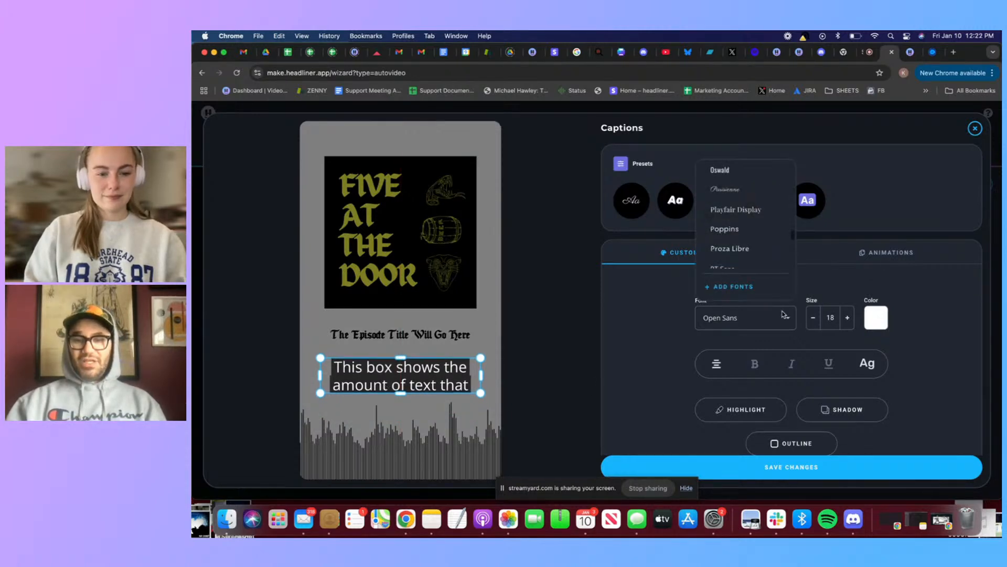
click(753, 250)
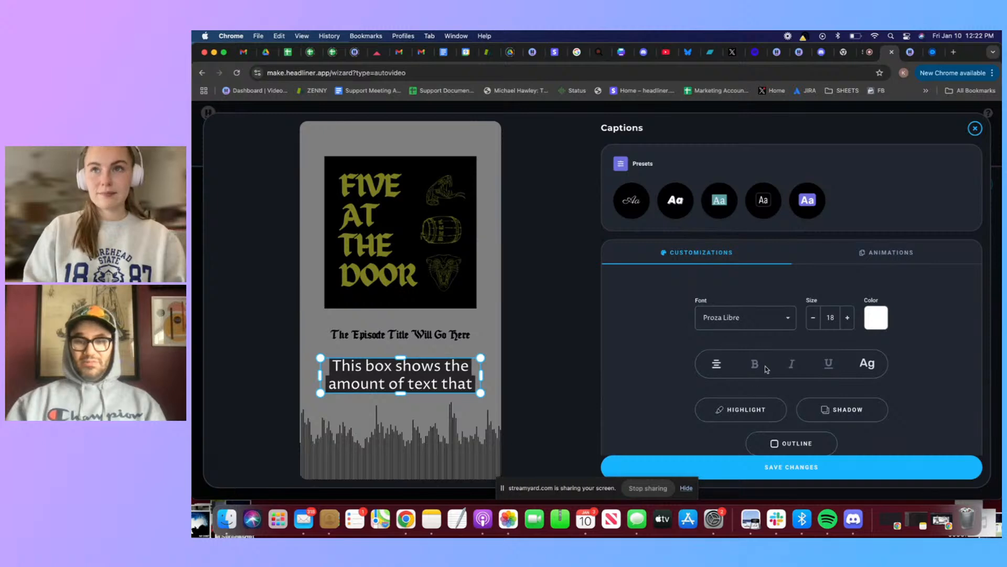
mouse_move(754, 400)
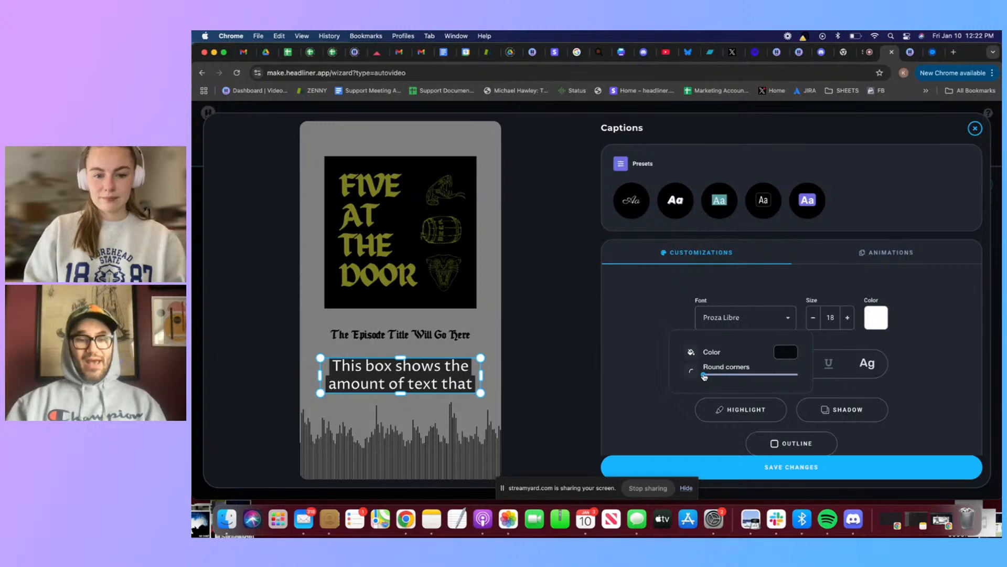
drag(704, 376, 712, 377)
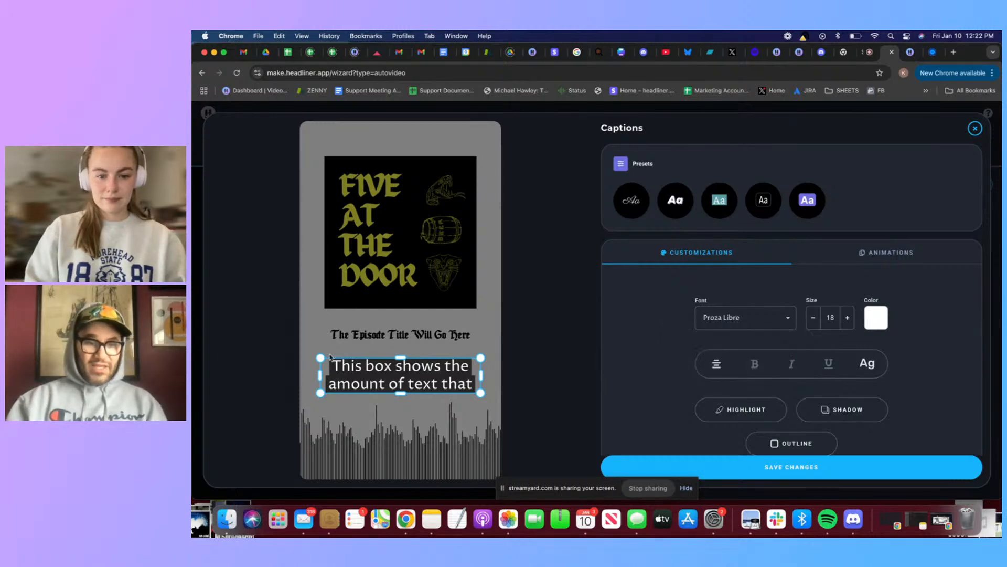
Round the corners of the caption highlight to roughly a third of the available range
scroll(369, 361, up, 5)
scroll(369, 361, down, 4)
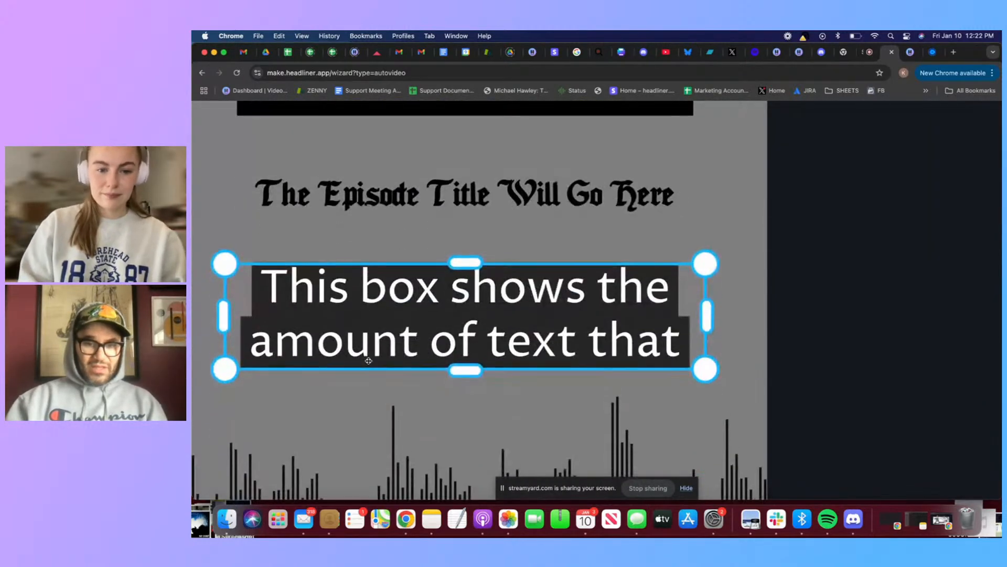
scroll(336, 347, left, 2)
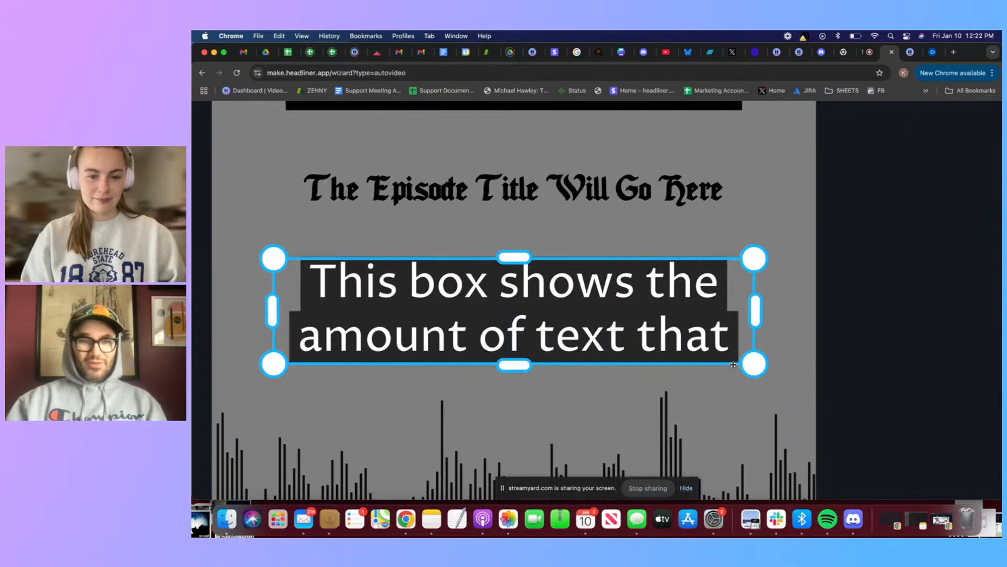
scroll(436, 291, down, 10)
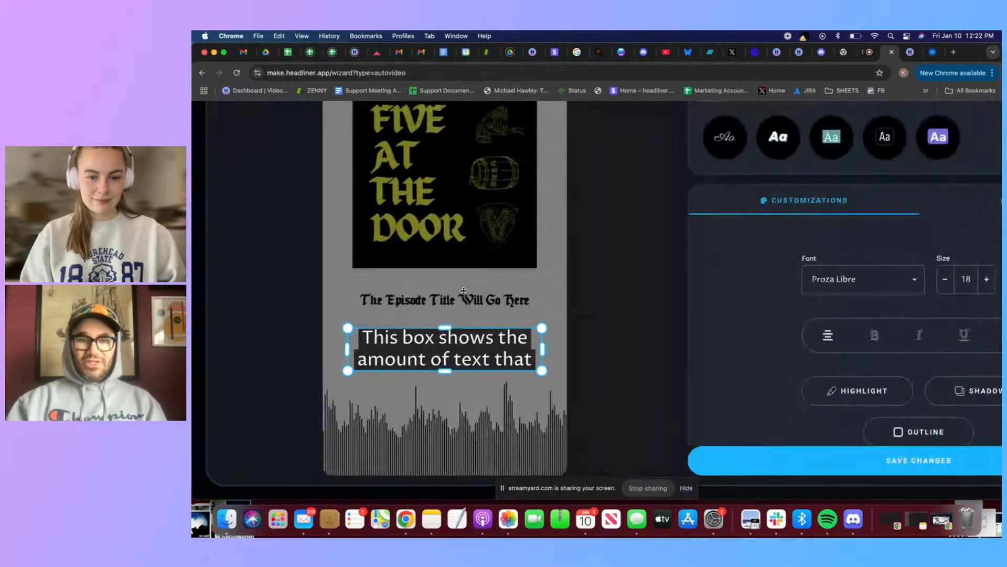
click(746, 409)
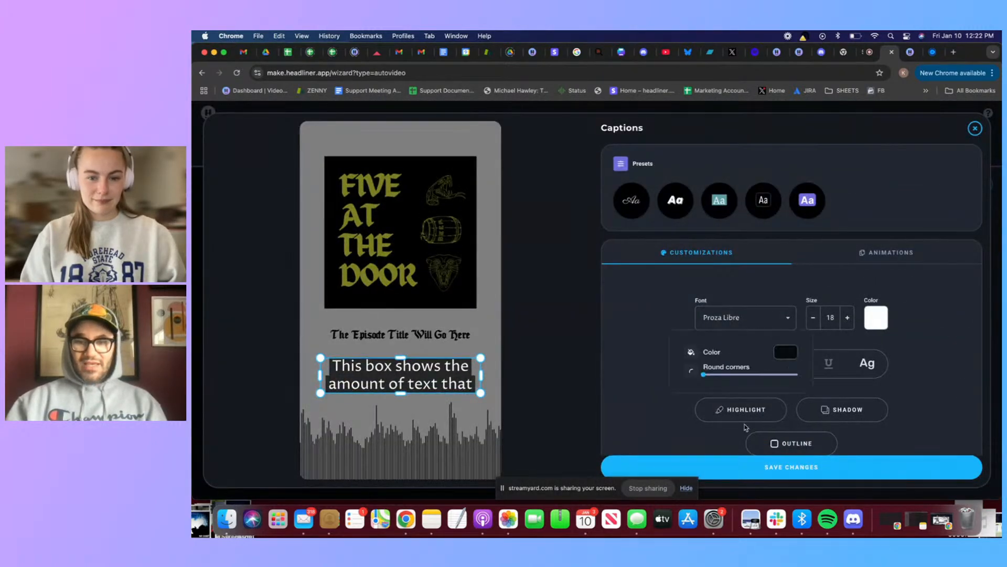
click(852, 431)
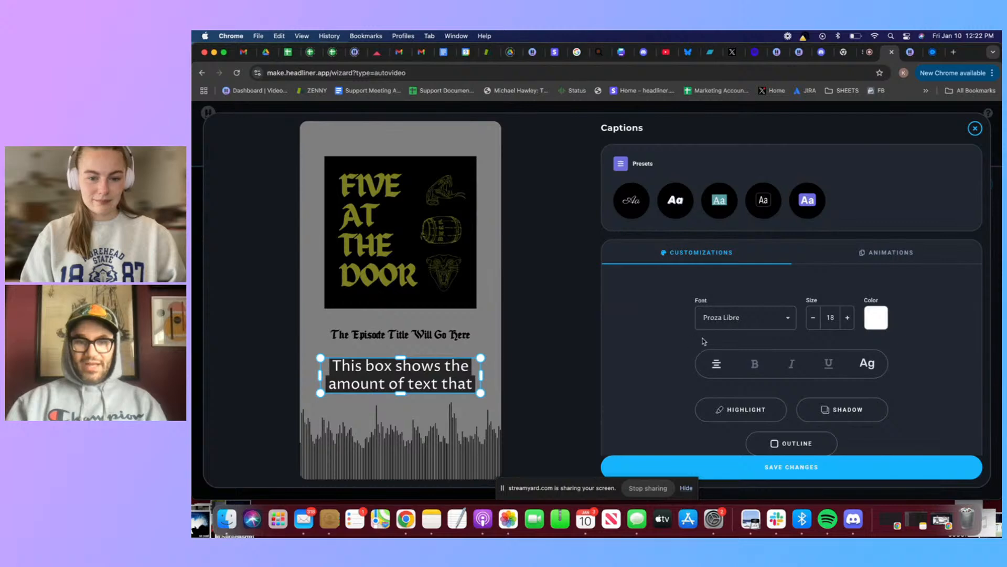
click(728, 408)
click(728, 408)
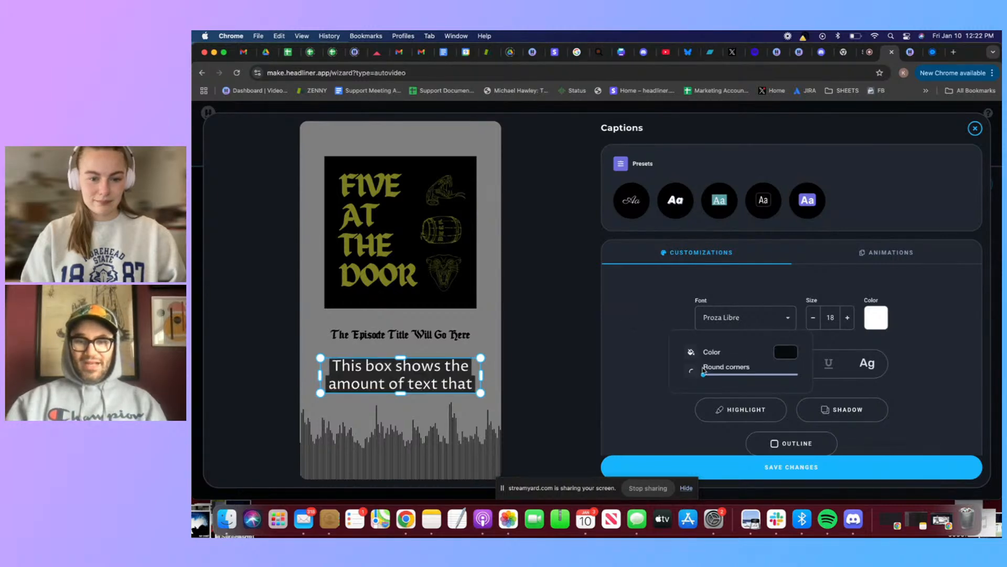
mouse_move(738, 374)
mouse_down()
mouse_move(802, 366)
mouse_move(710, 372)
mouse_move(720, 372)
mouse_up()
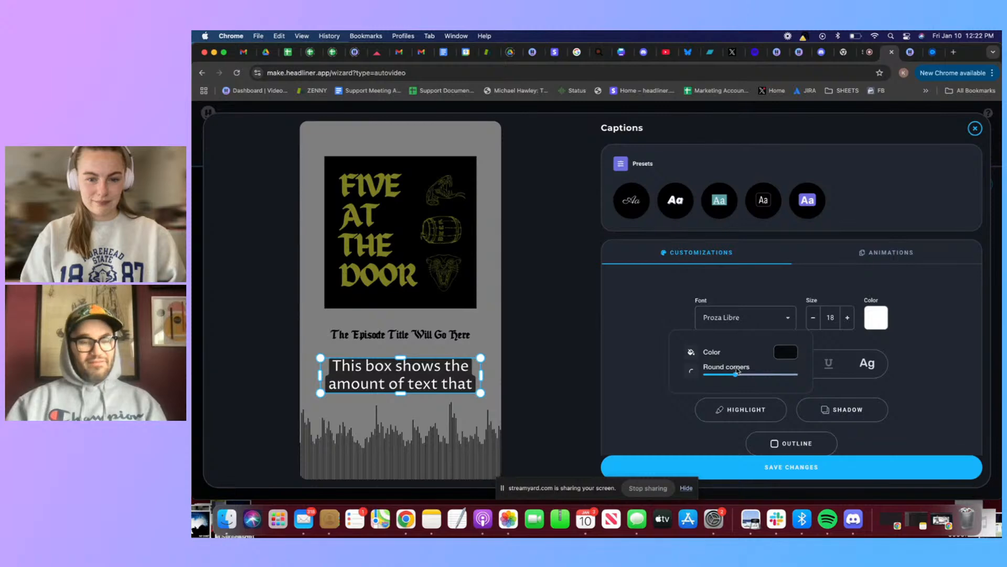
Set the caption highlight colour to solid black
click(794, 351)
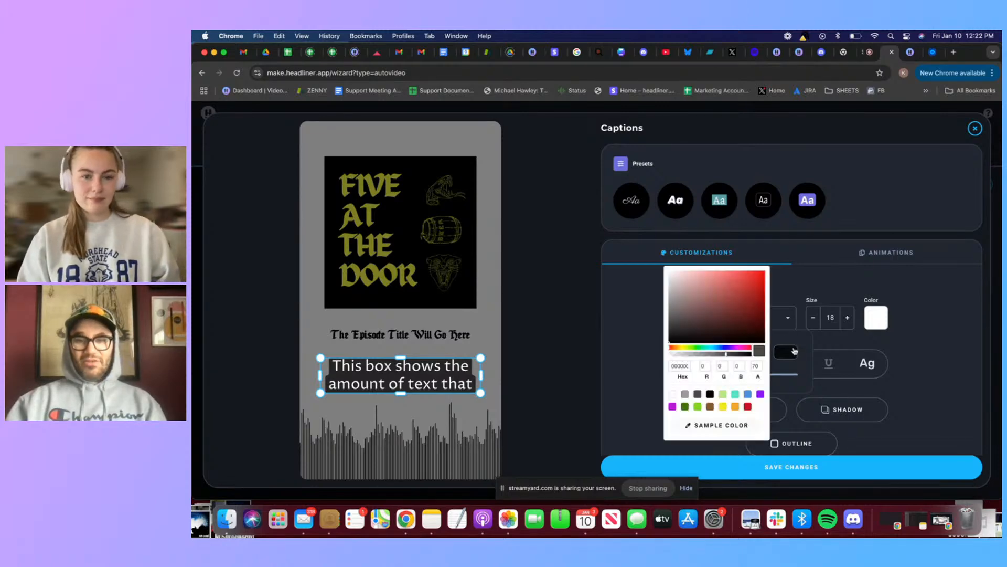
click(685, 394)
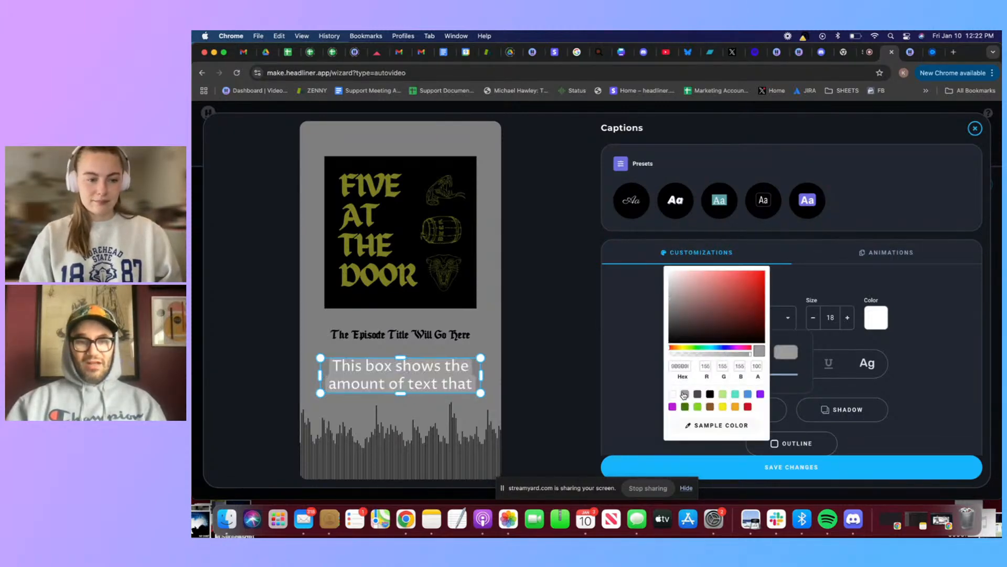
click(710, 394)
click(894, 375)
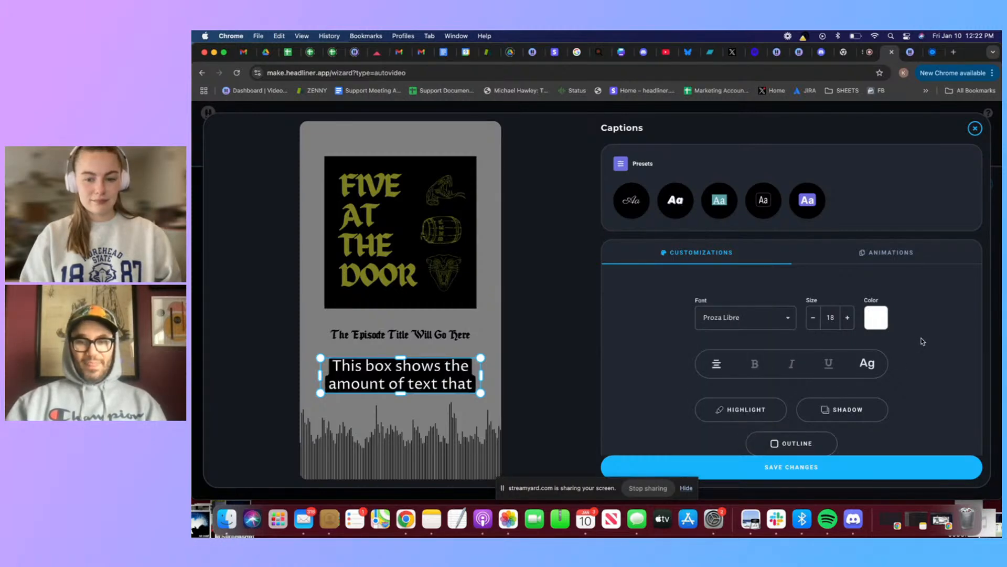
click(745, 410)
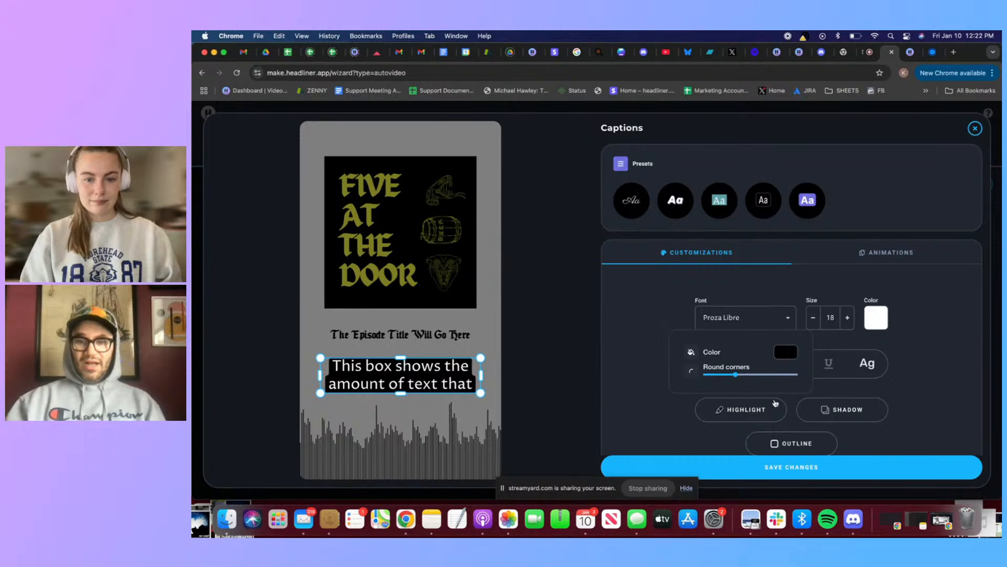
click(927, 376)
Turn on the Karaoke Style animation for the captions
click(891, 254)
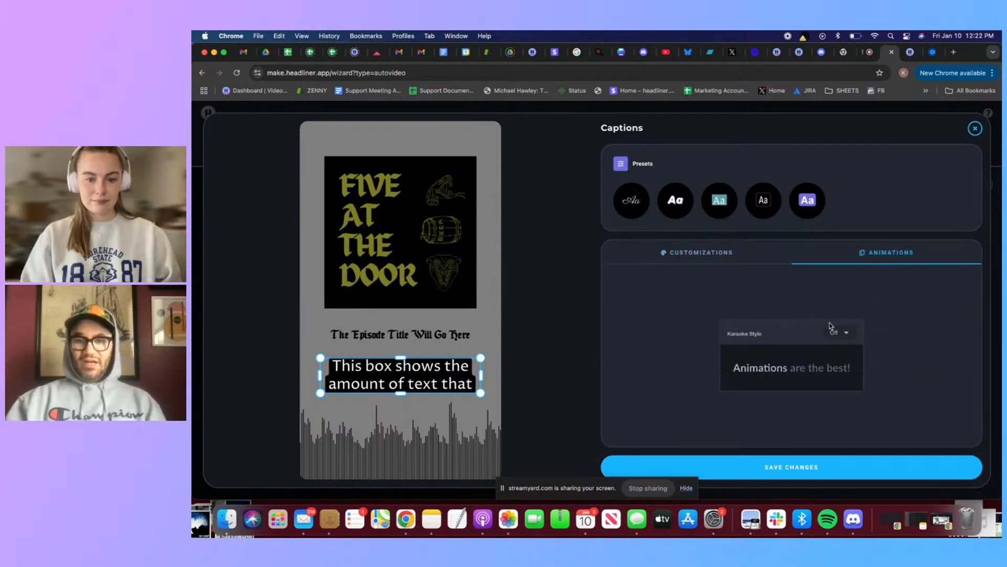
scroll(757, 375, up, 5)
scroll(756, 374, right, 3)
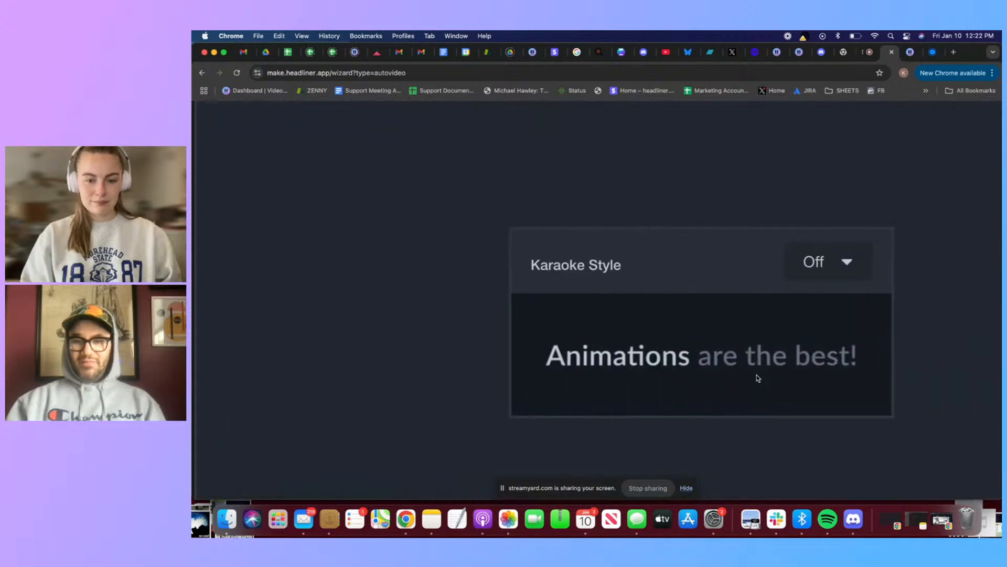
scroll(757, 378, right, 2)
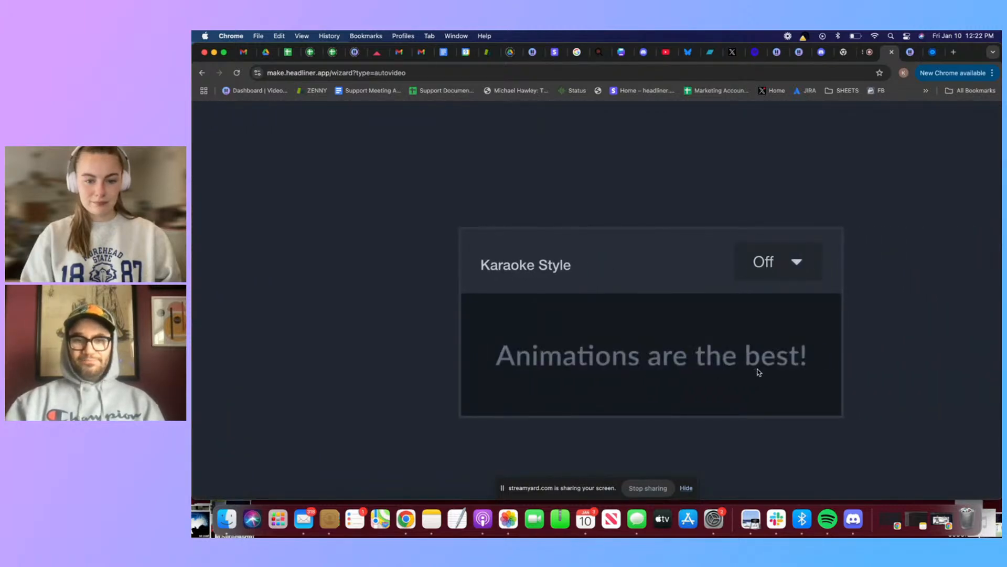
click(790, 263)
click(780, 251)
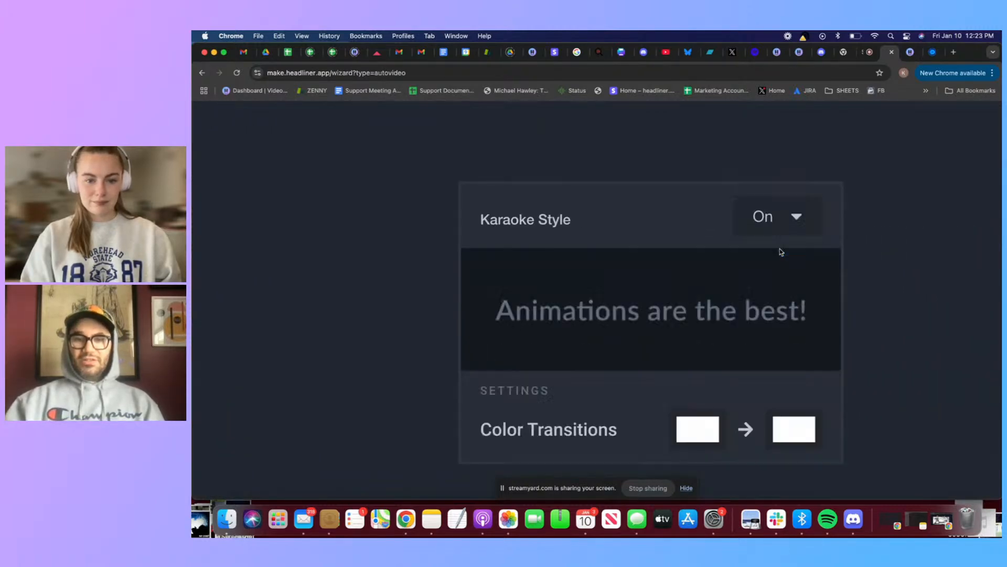
Make the karaoke colour transition go from white to yellow and save the caption style changes
scroll(771, 260, down, 1)
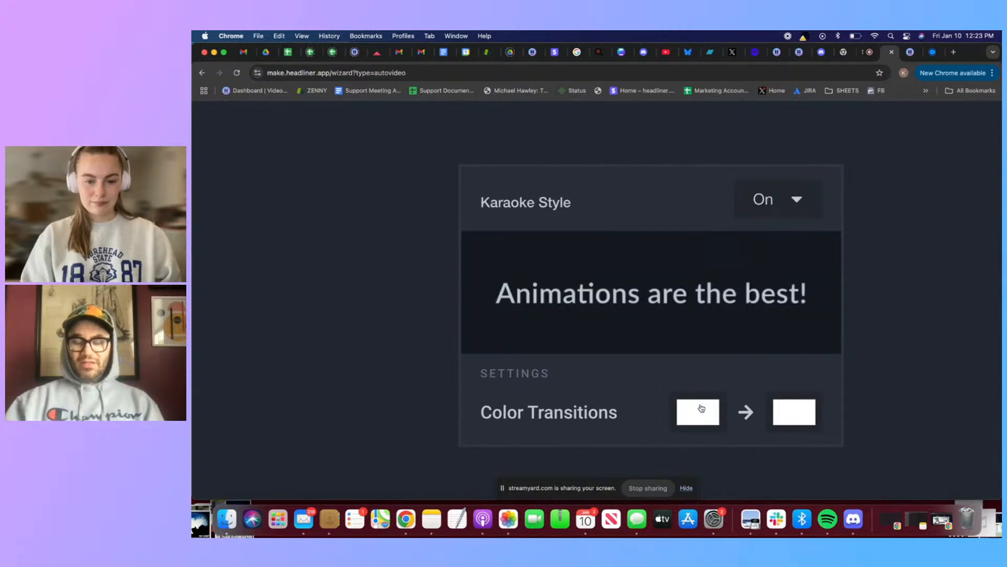
click(782, 407)
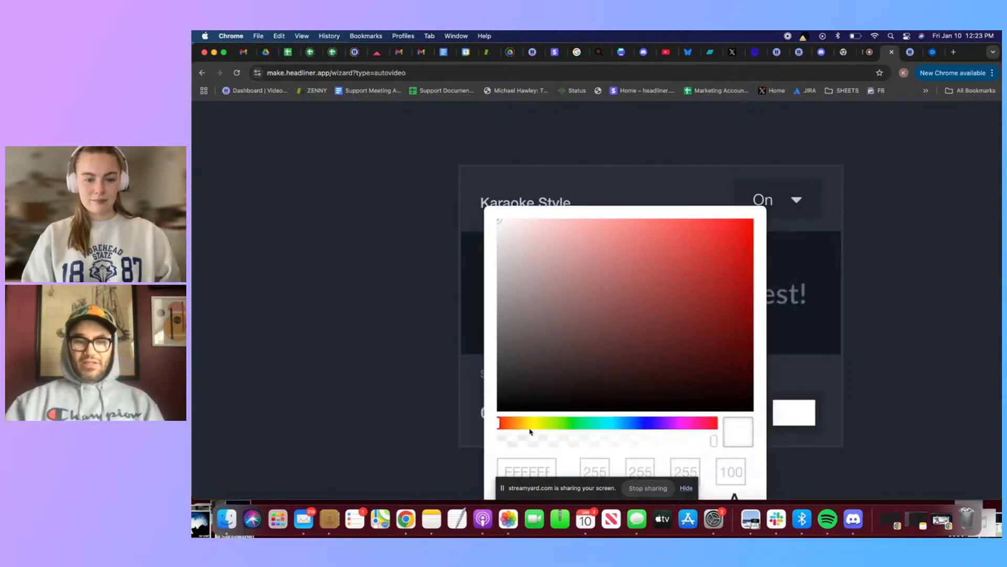
scroll(491, 426, down, 5)
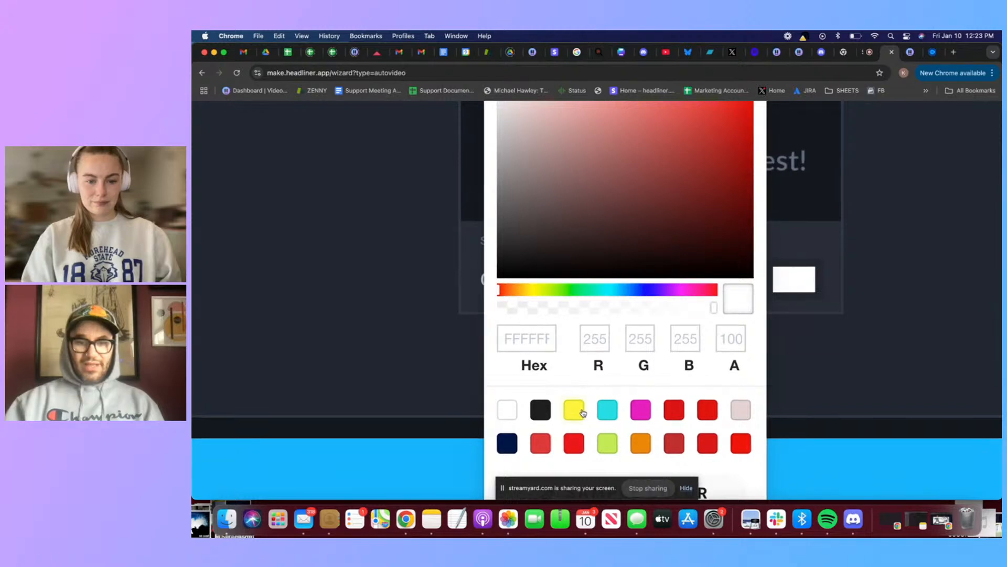
click(574, 409)
click(823, 309)
scroll(832, 307, up, 5)
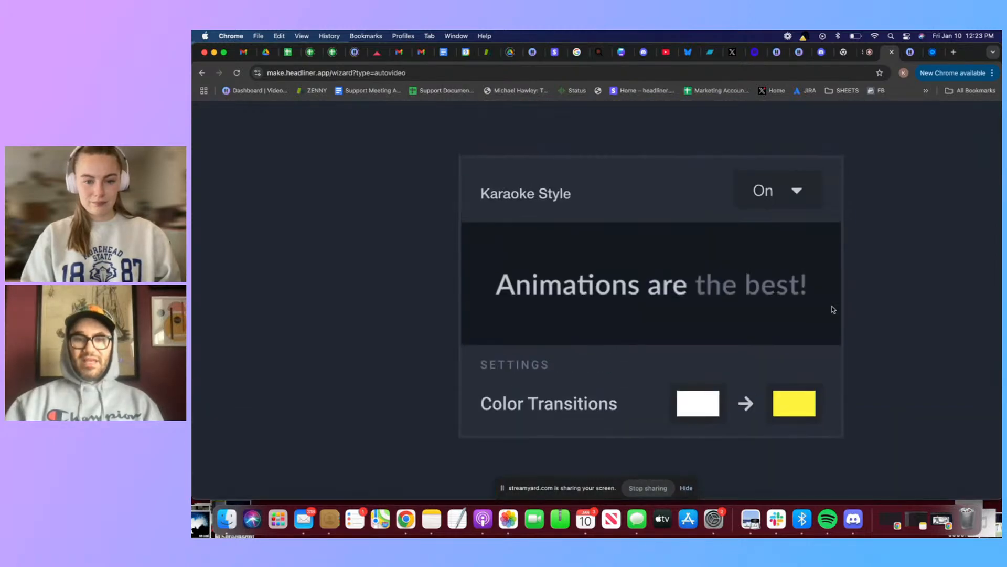
scroll(833, 310, down, 5)
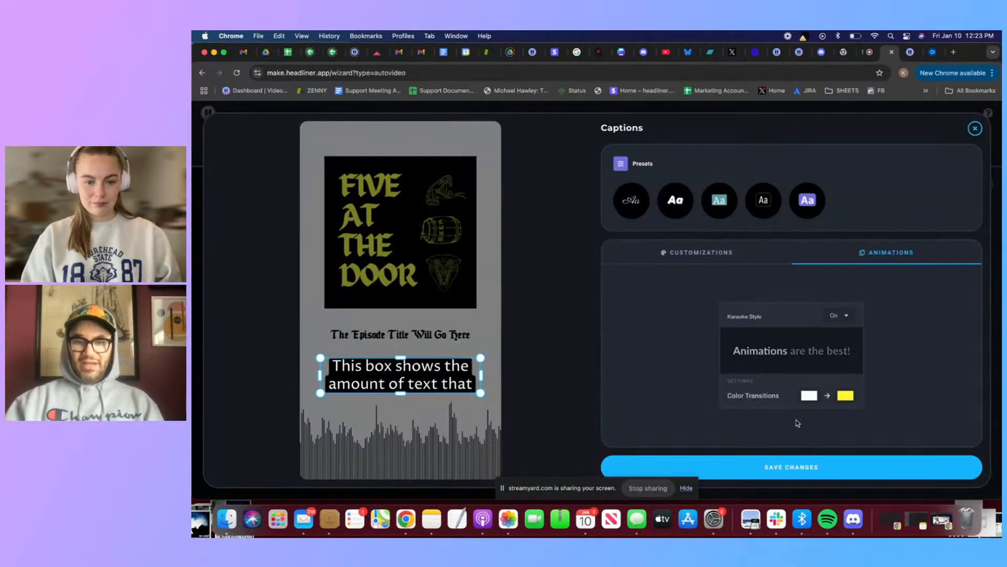
click(801, 472)
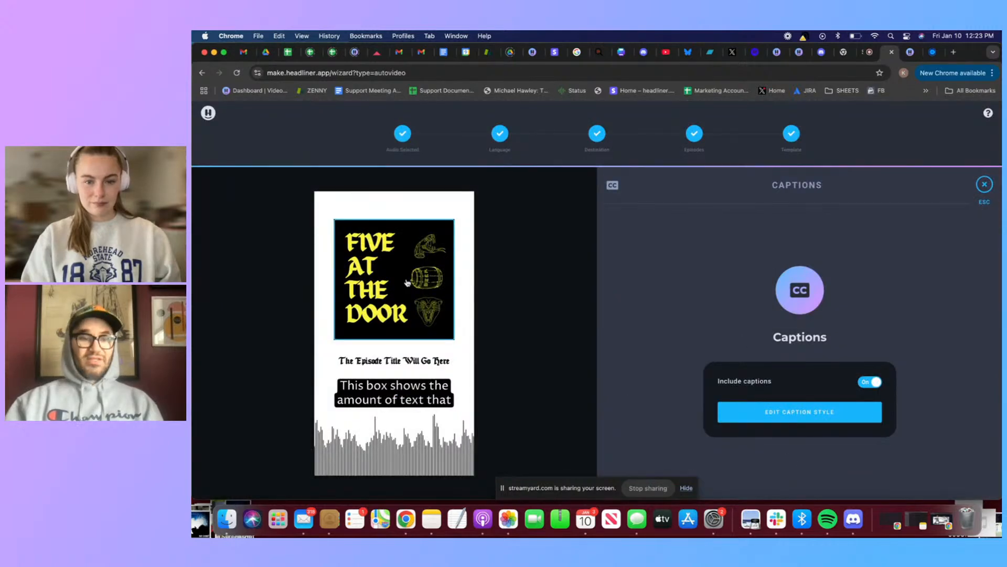
Preview the automation with the current template and return to editing
click(981, 187)
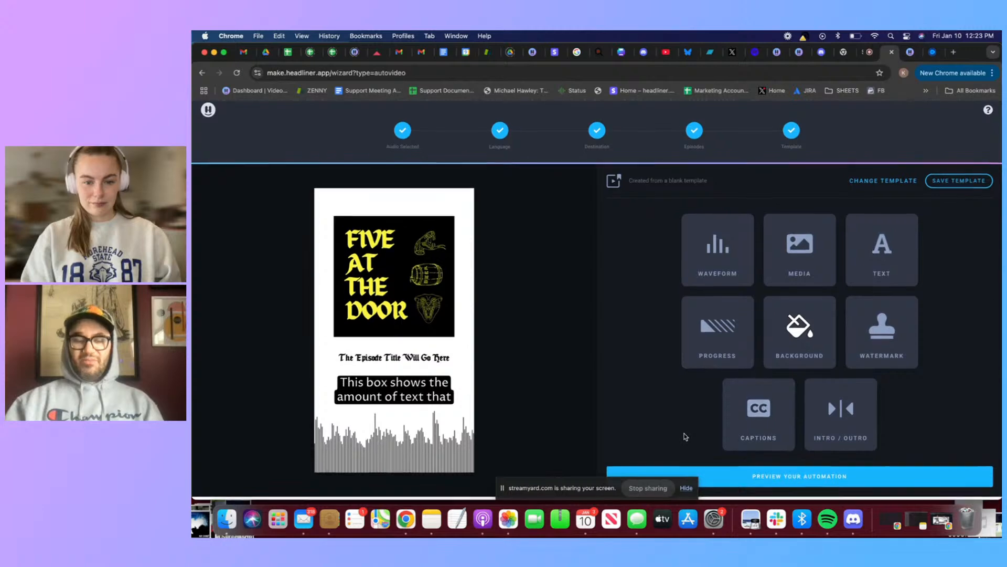
click(783, 486)
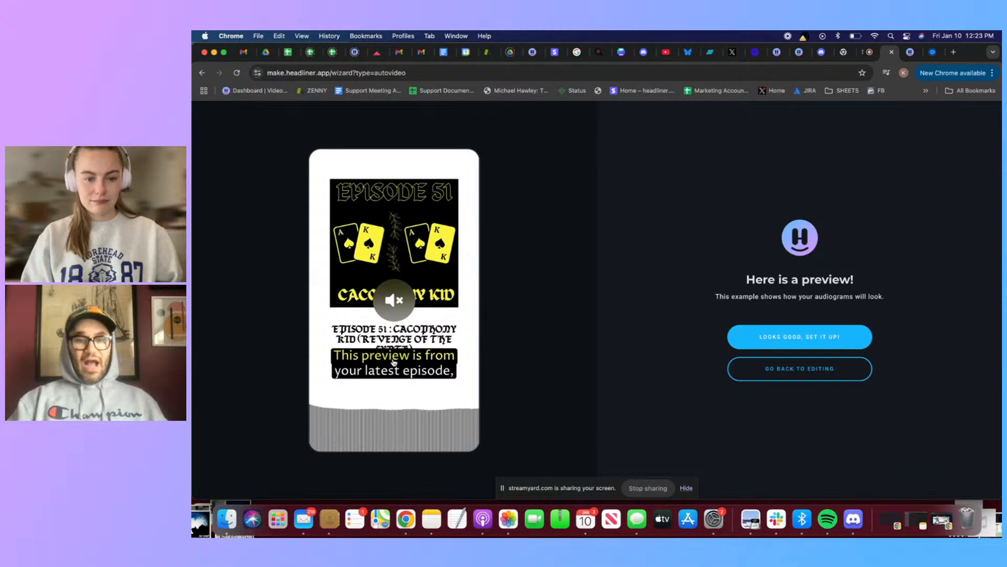
click(822, 376)
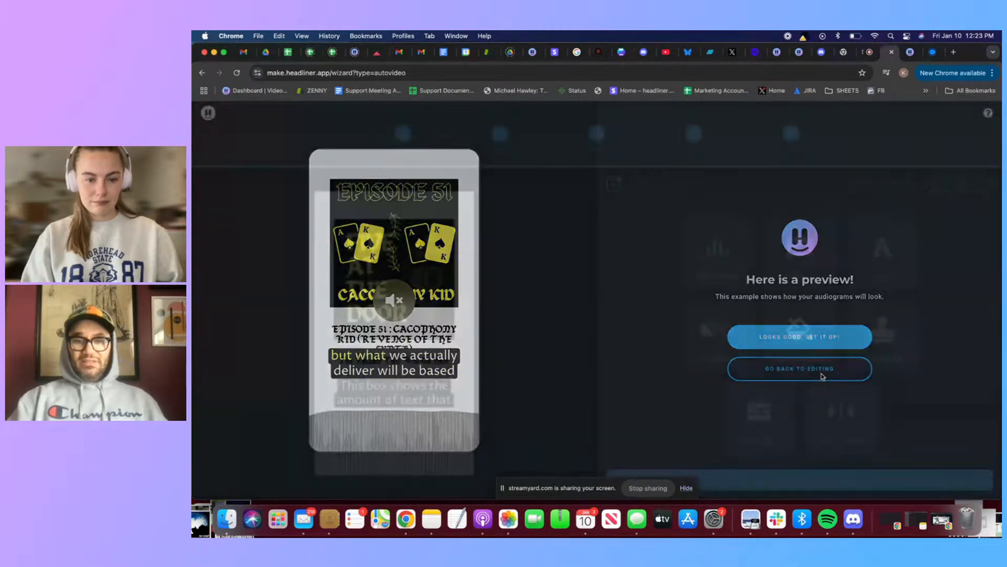
Move the episode title box up directly beneath the artwork and shift the caption box down to just above the waveform
drag(414, 368, 408, 355)
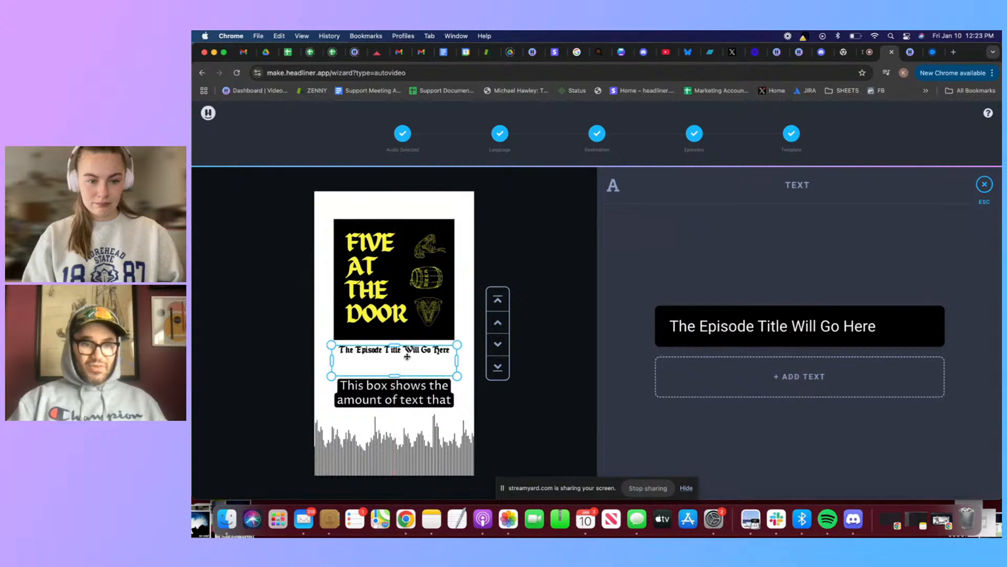
drag(400, 392, 400, 400)
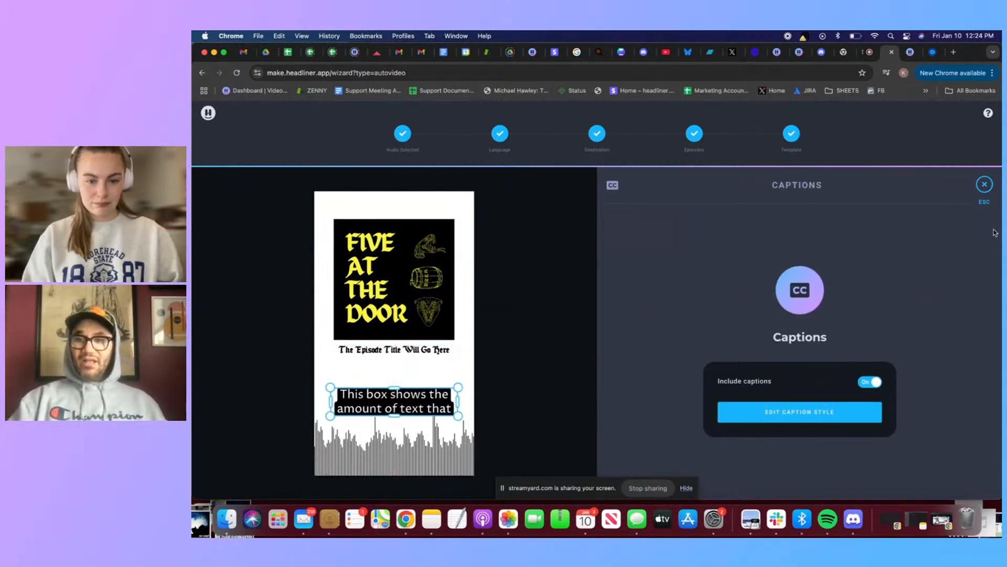
click(984, 184)
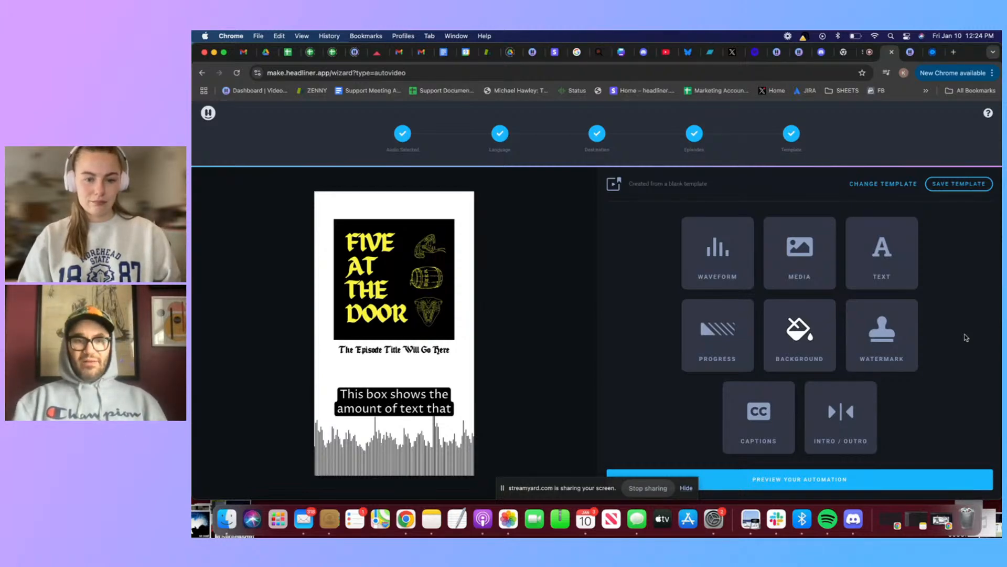
click(395, 396)
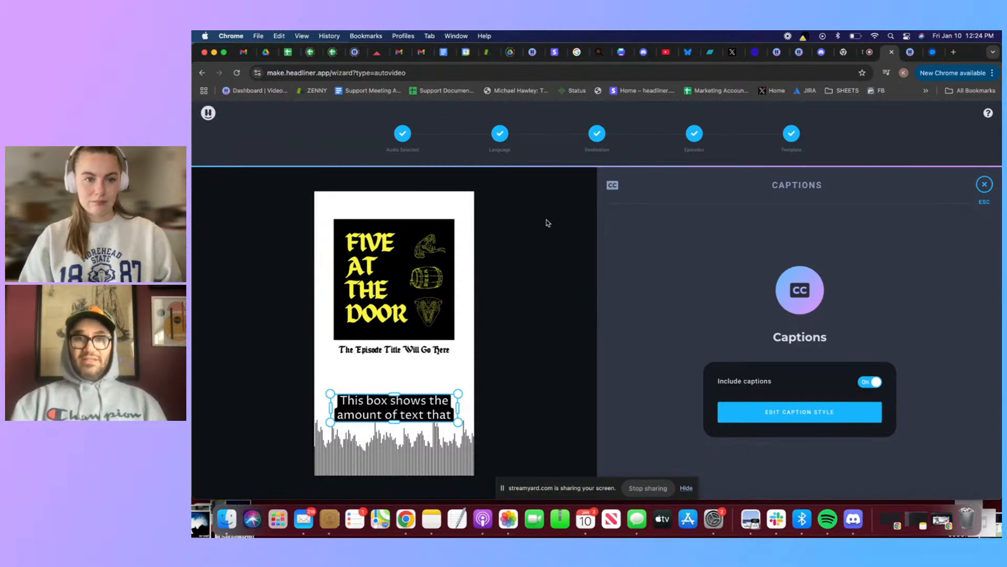
Switch to the StreamYard studio, hide the screen-sharing notice and open the options for presenting
click(863, 54)
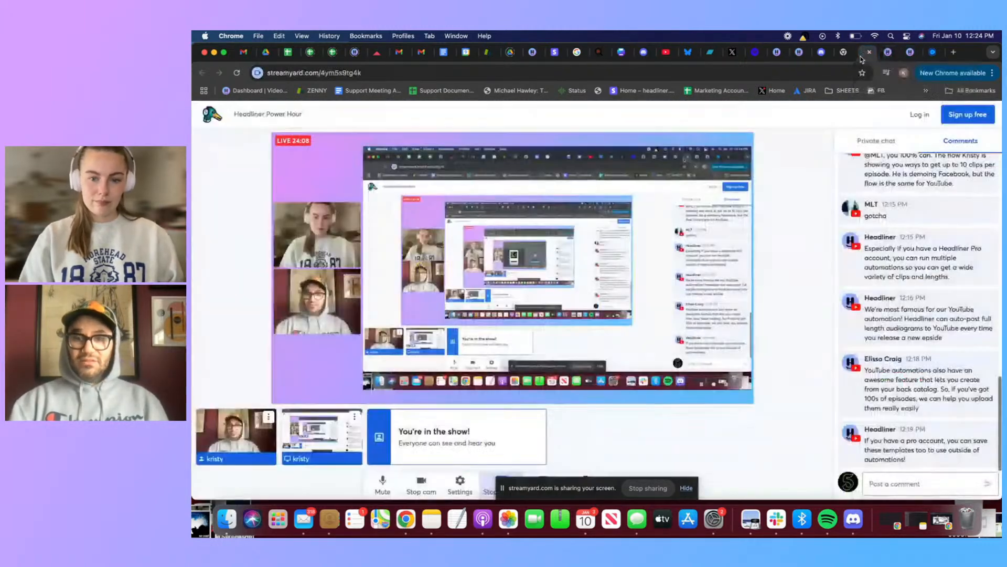
click(689, 493)
click(686, 488)
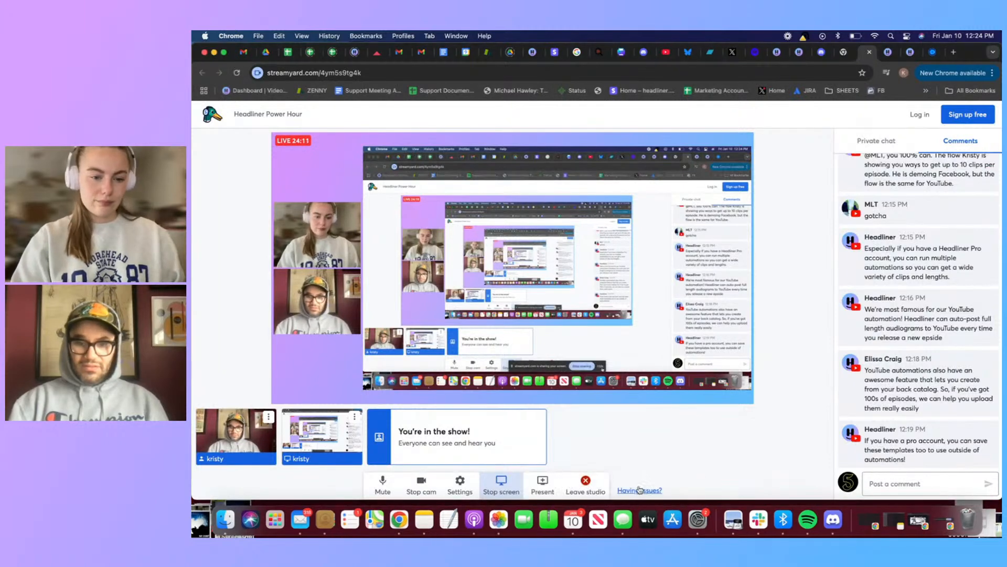
click(544, 483)
click(531, 457)
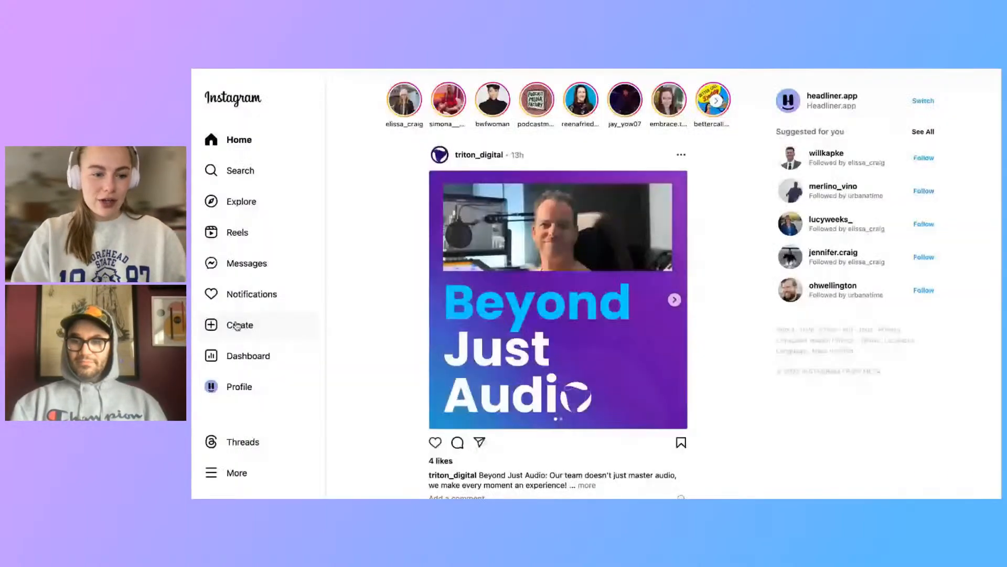
Open the headliner.app profile on Instagram and browse its reels
click(239, 386)
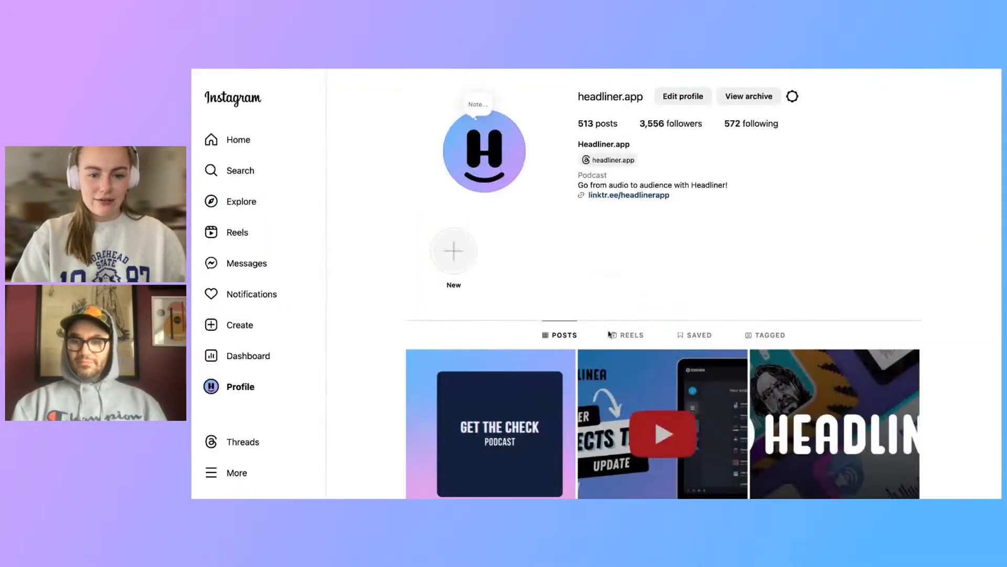
scroll(634, 295, down, 1)
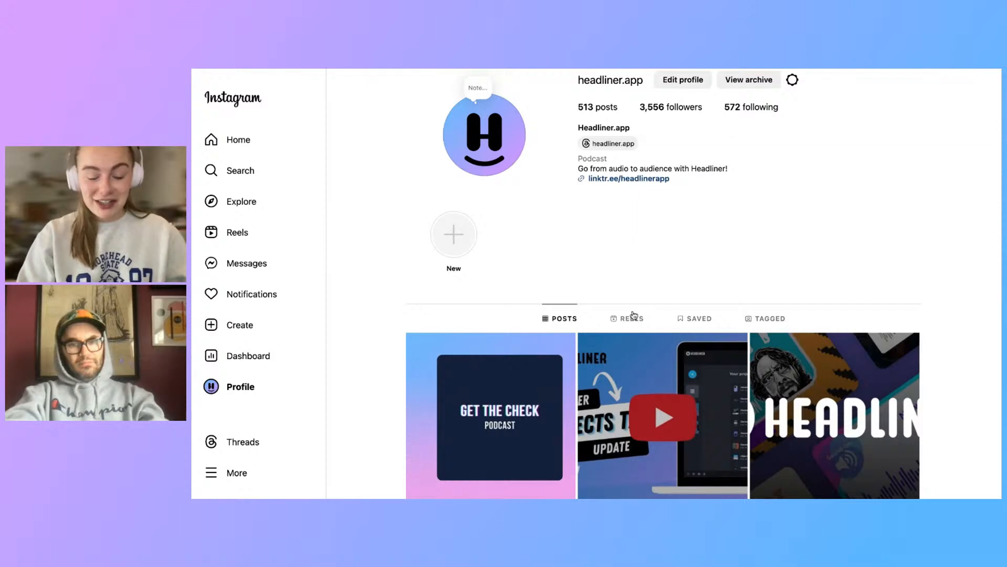
scroll(608, 254, down, 1)
scroll(608, 254, down, 2)
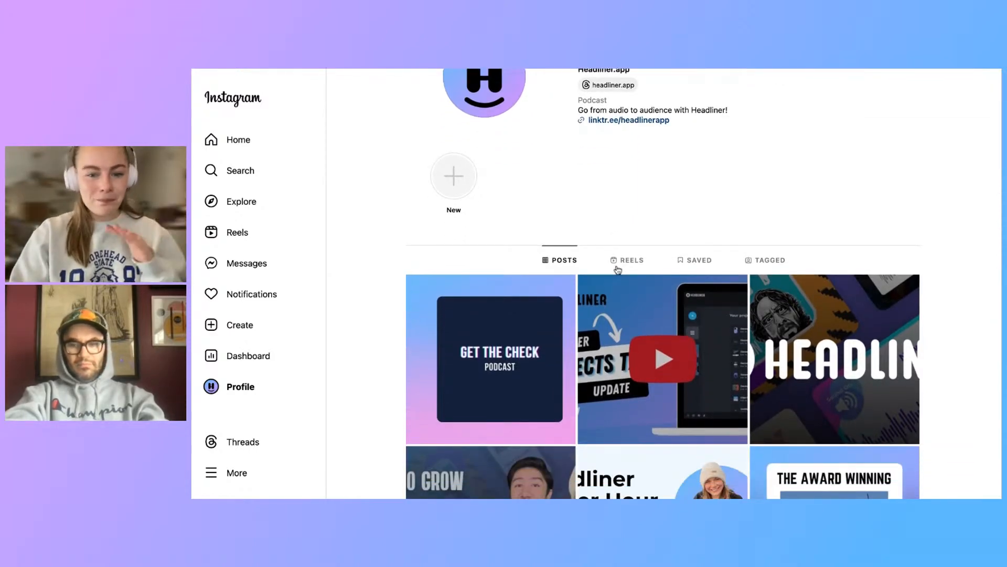
click(617, 263)
scroll(526, 277, down, 3)
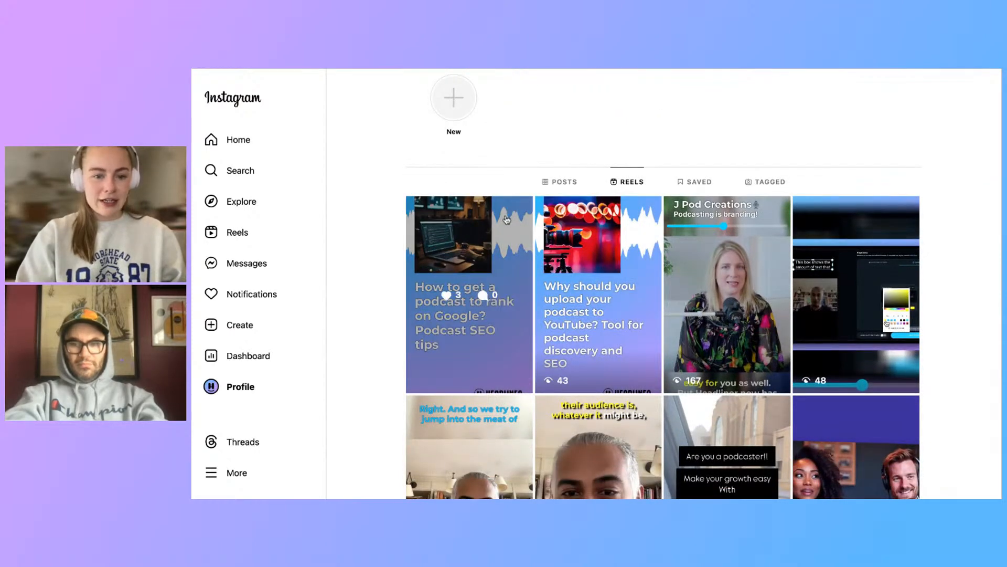
Open the "How to get a podcast to rank on Google?" reel and highlight its caption's episode link, automation note and hashtags in turn
scroll(484, 233, down, 1)
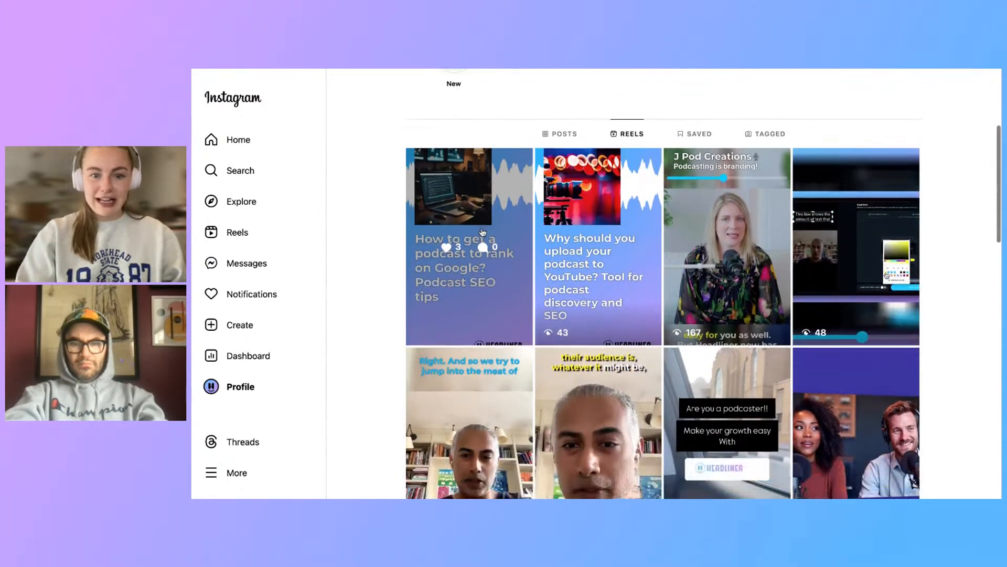
click(429, 301)
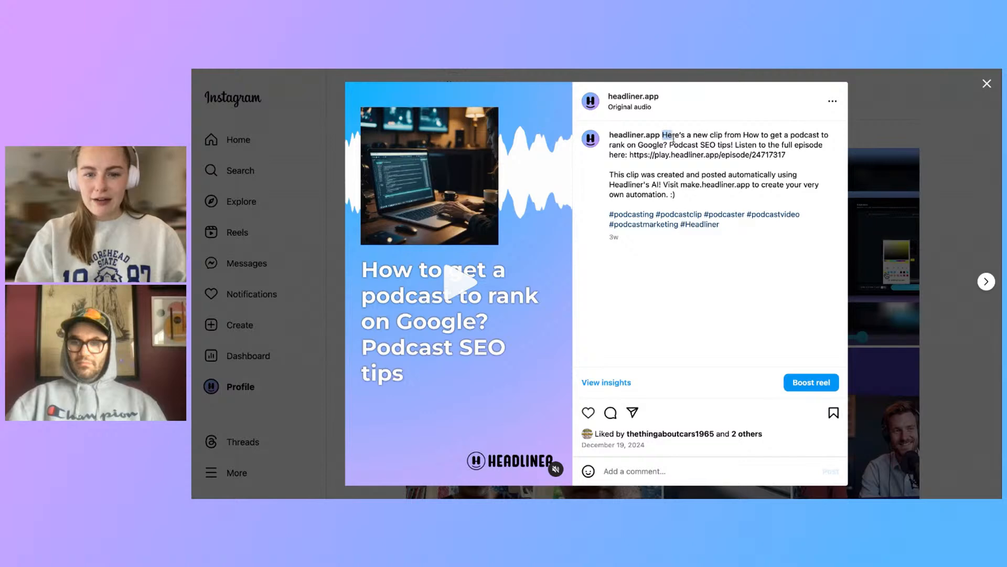
drag(674, 139, 785, 153)
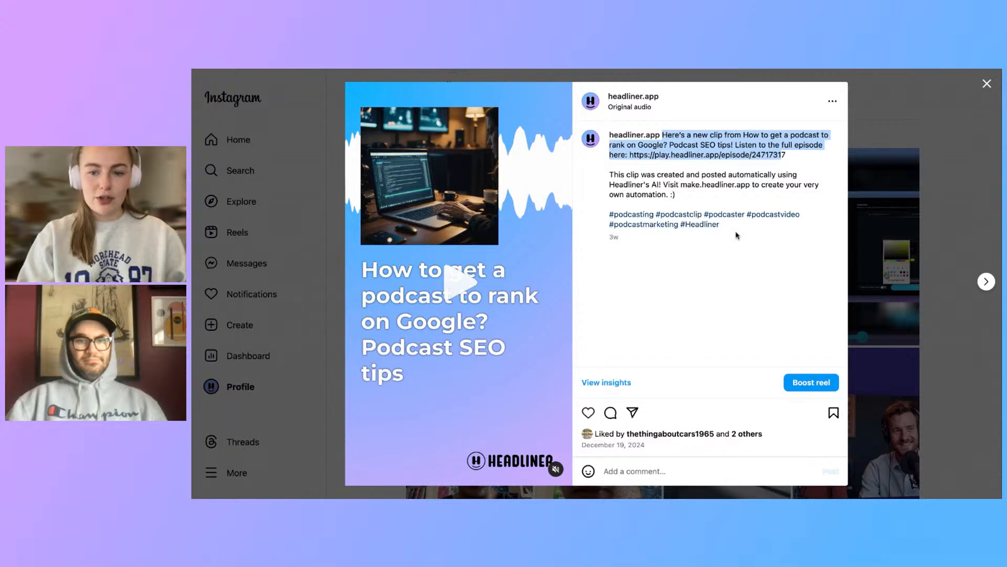
drag(737, 231, 607, 212)
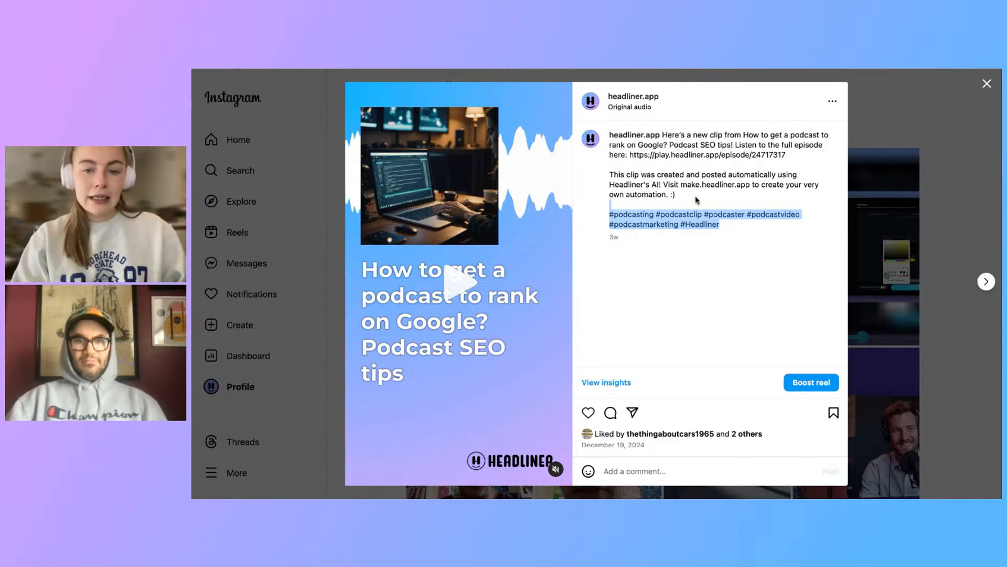
drag(695, 195, 605, 178)
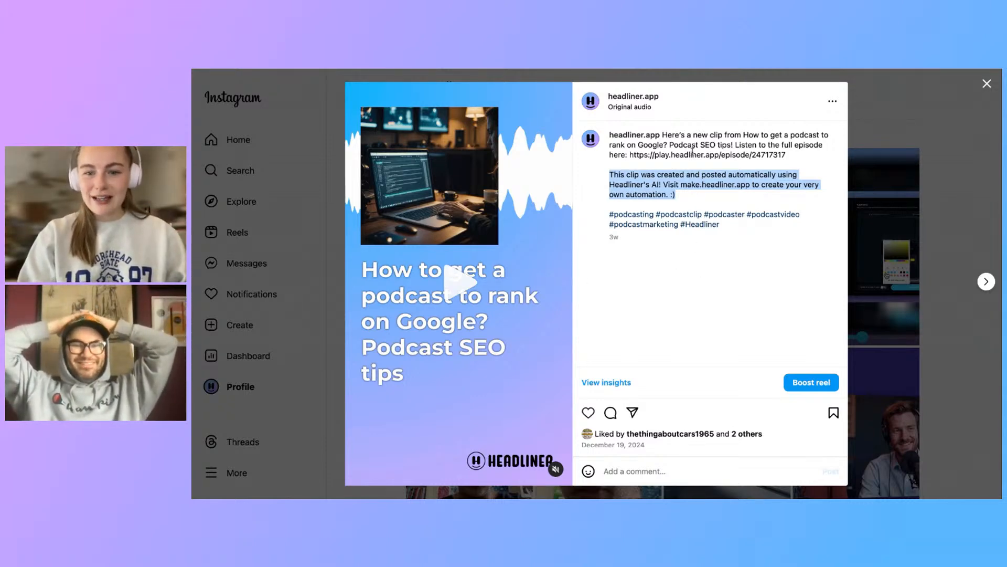
drag(787, 155, 664, 135)
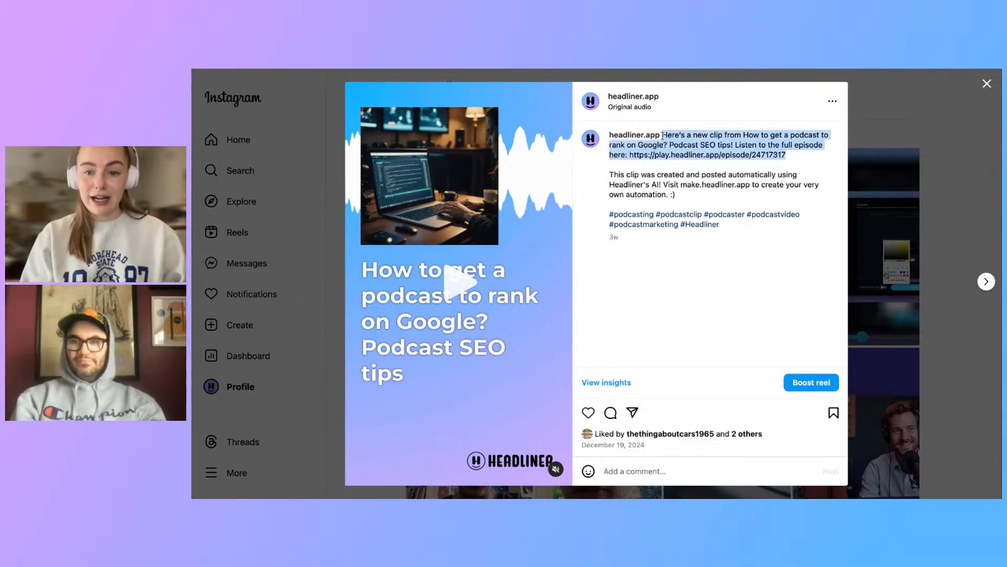
drag(608, 178, 725, 227)
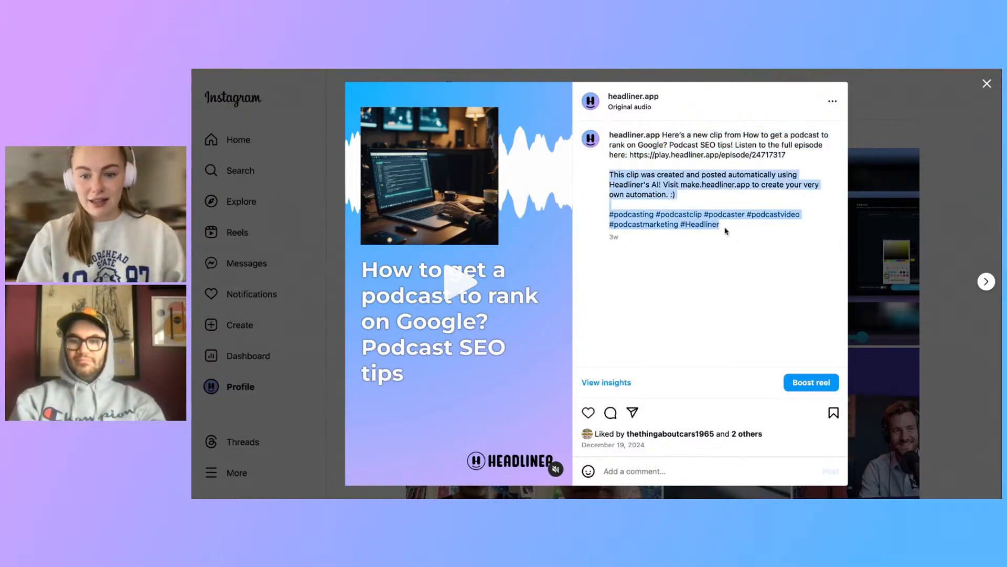